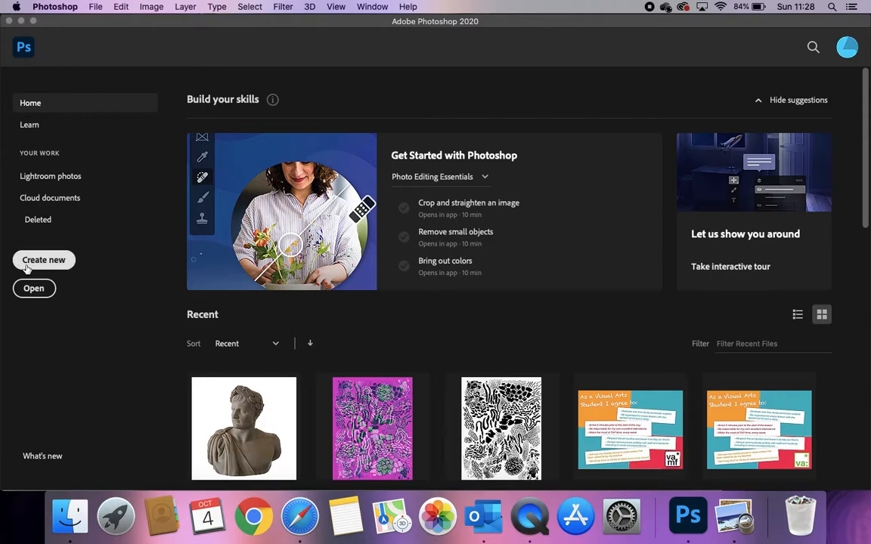
Start a new document with the A3 print preset, 297 x 420 mm at 300 ppi.
{"action": "left_click", "coordinate": [26, 264]}
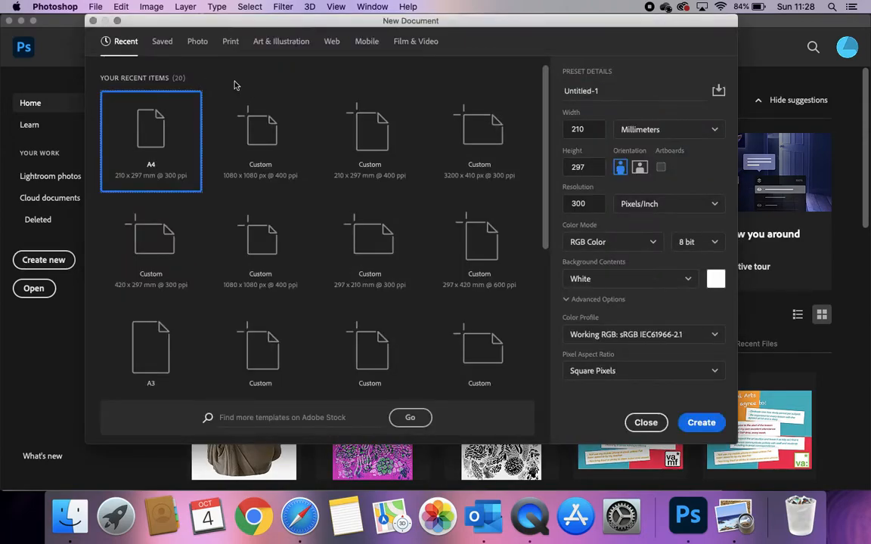
{"action": "left_click", "coordinate": [169, 344]}
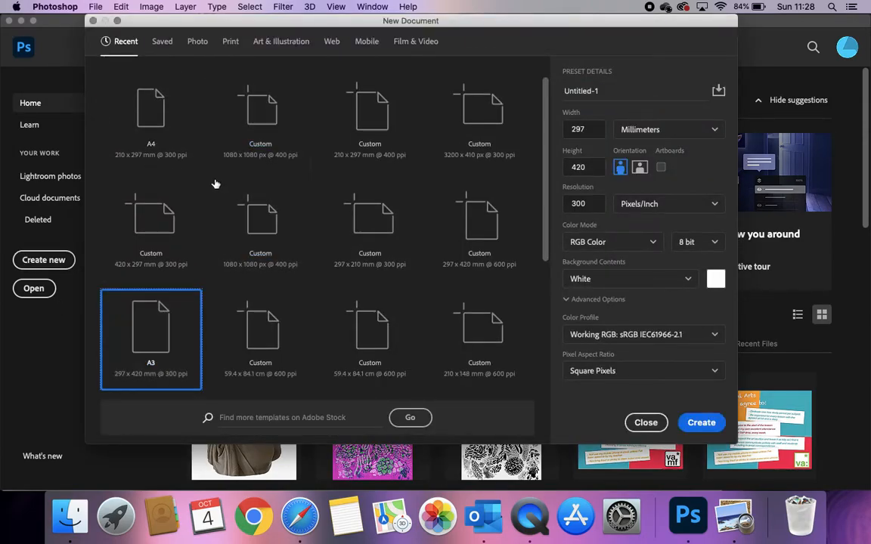
{"action": "scroll", "coordinate": [257, 263], "scroll_direction": "up", "scroll_amount": 1}
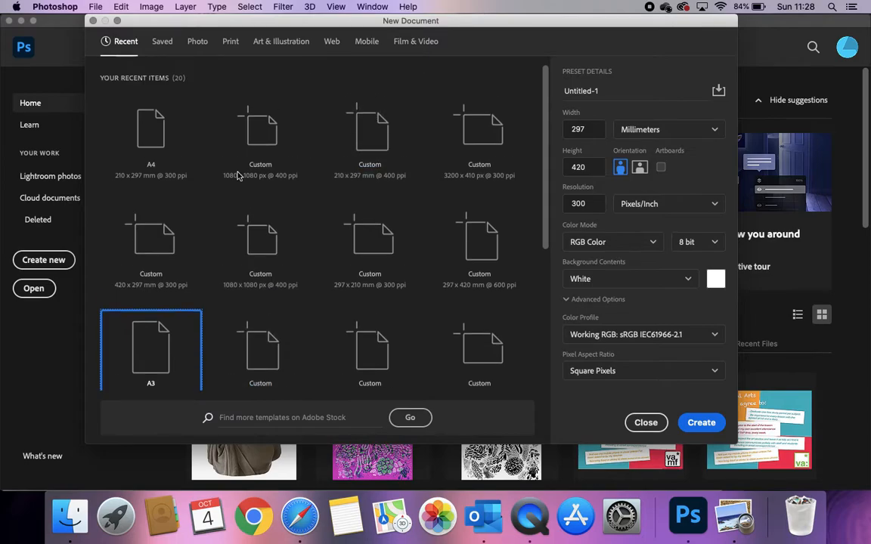
{"action": "left_click", "coordinate": [230, 41]}
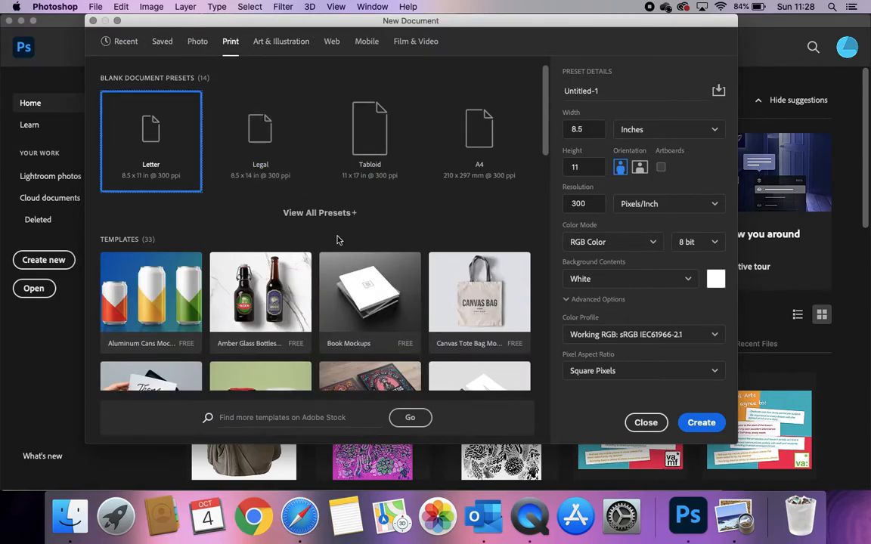
{"action": "left_click", "coordinate": [319, 213]}
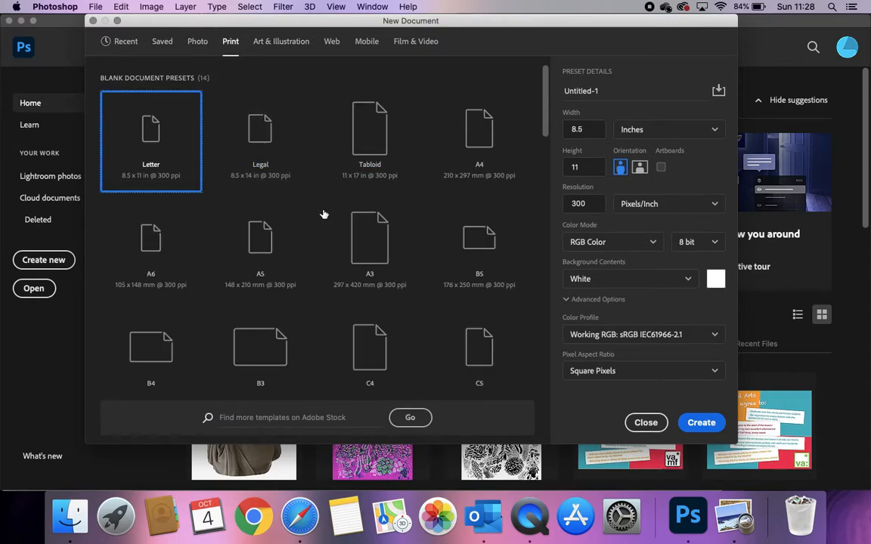
{"action": "left_click", "coordinate": [382, 237]}
Name the document New Wave Backgrounds, set its color mode to CMYK Color and create it.
{"action": "left_click", "coordinate": [620, 89]}
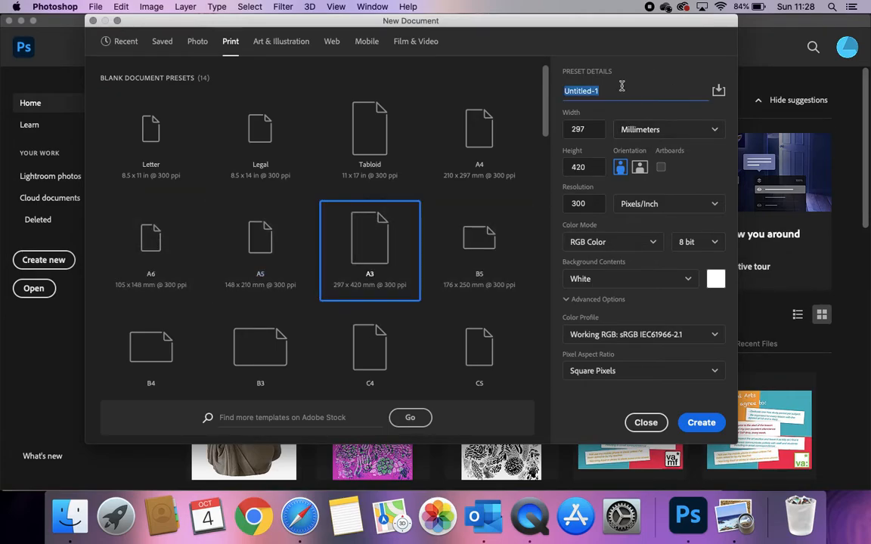
{"action": "type", "text": "New Wave Backgrounds"}
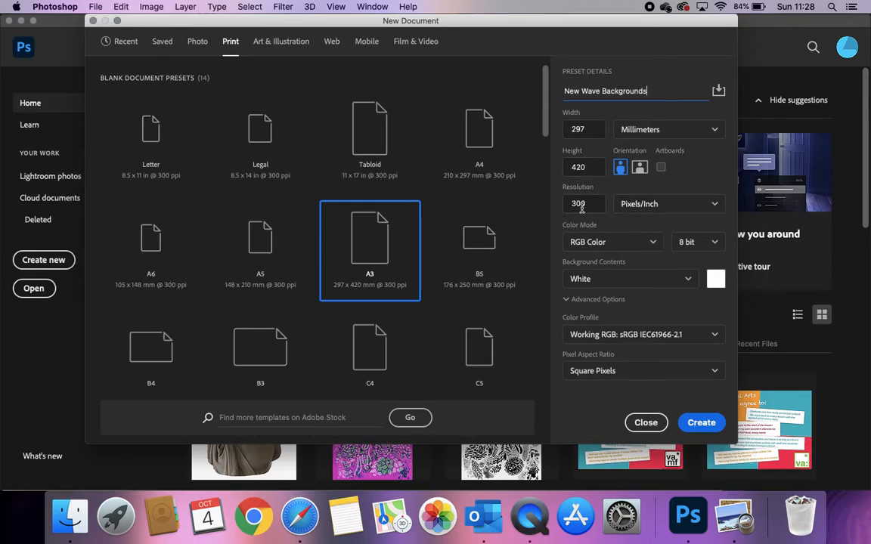
{"action": "left_click", "coordinate": [589, 242]}
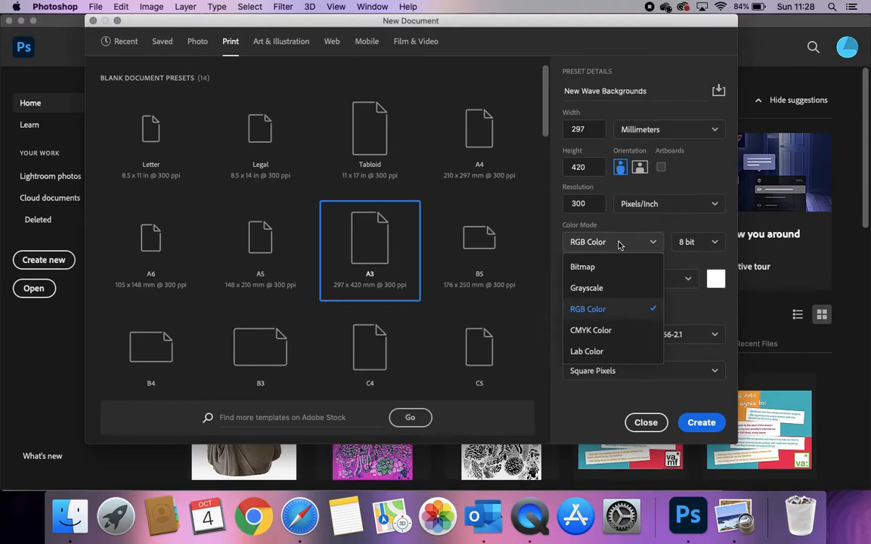
{"action": "left_click", "coordinate": [598, 331]}
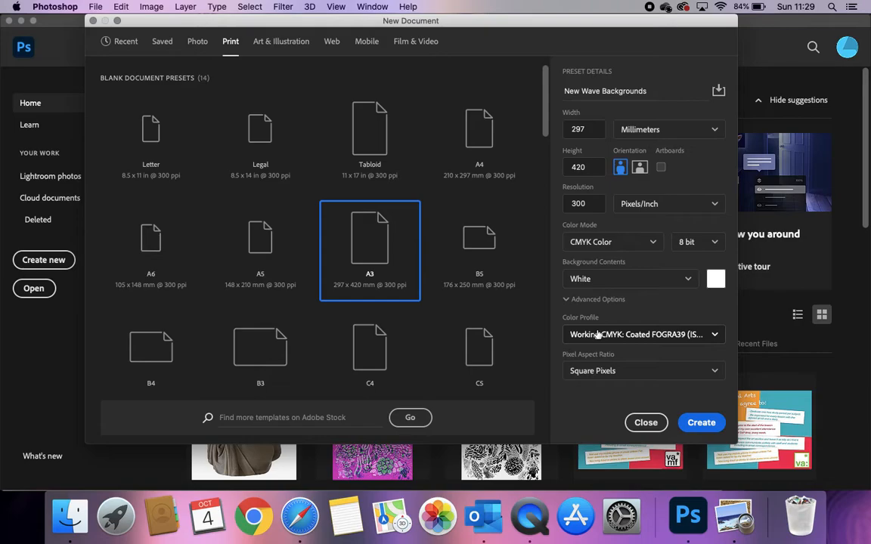
{"action": "left_click", "coordinate": [700, 423]}
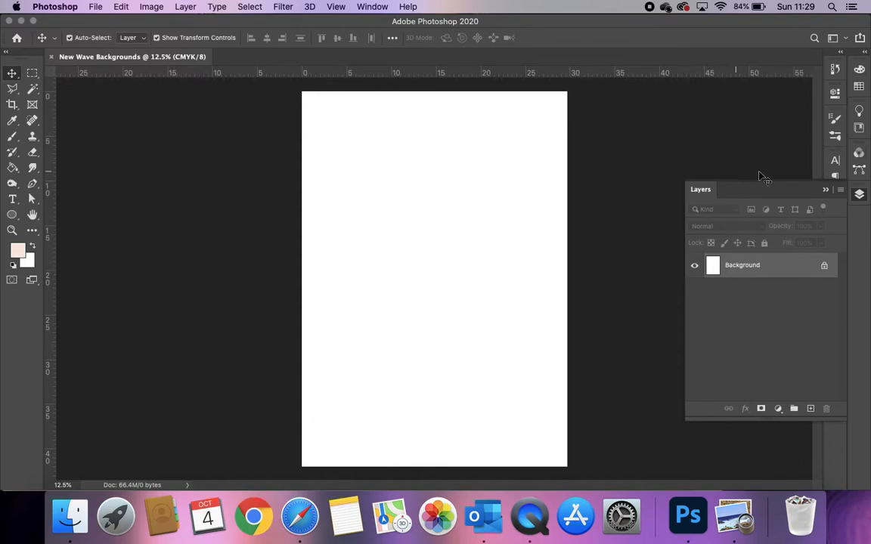
Reset the Essentials workspace to its default layout.
{"action": "left_click", "coordinate": [832, 38]}
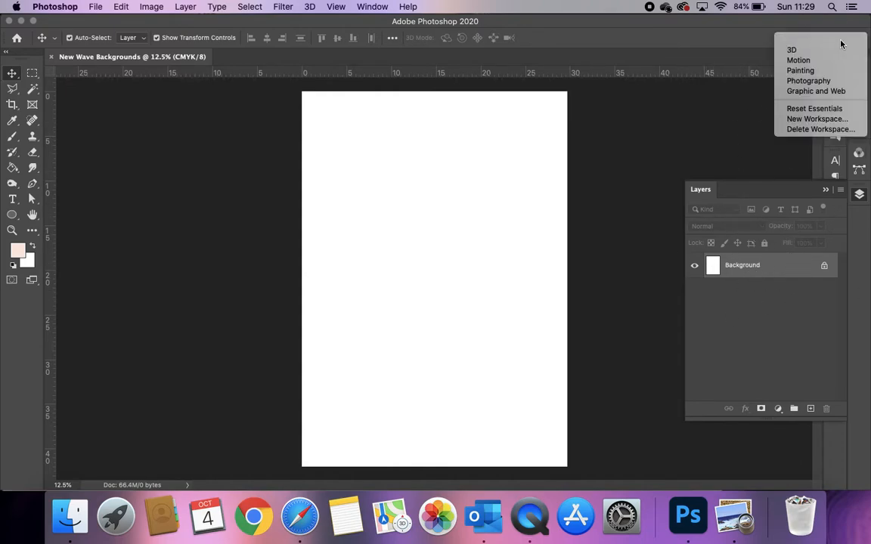
{"action": "left_click", "coordinate": [832, 38]}
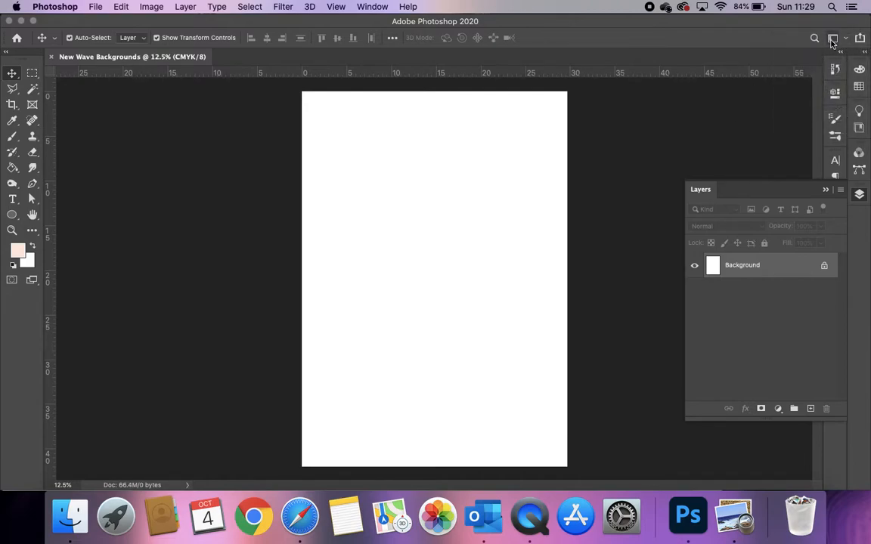
{"action": "left_click", "coordinate": [836, 39]}
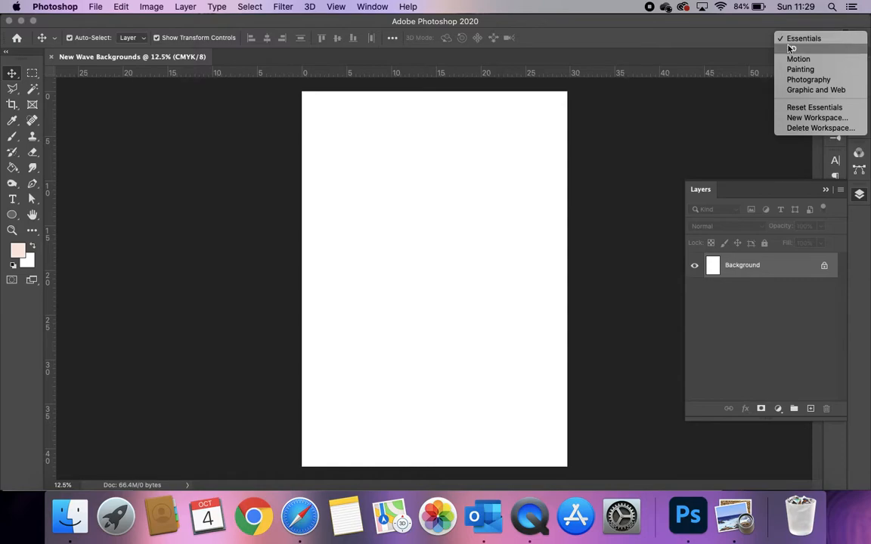
{"action": "left_click", "coordinate": [805, 108]}
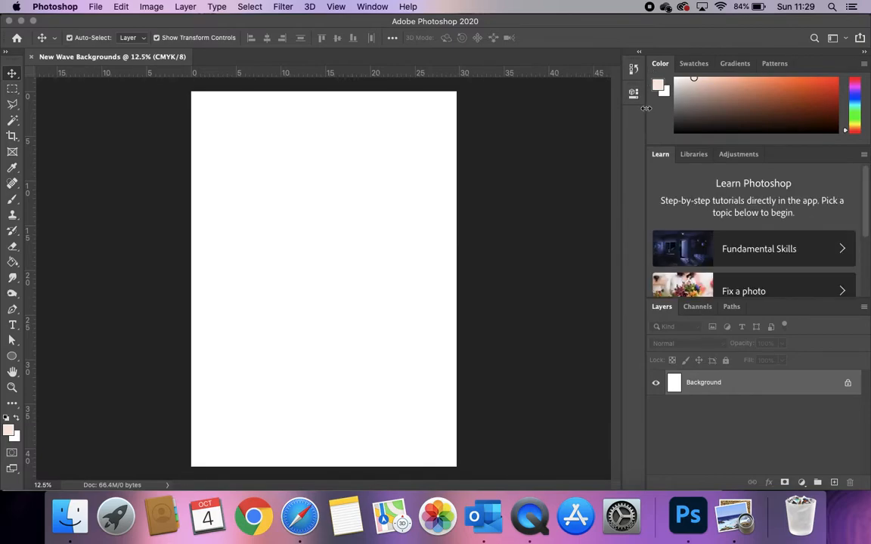
Close the Learn, Libraries and Adjustments group, and move Gradients and Patterns into the collapsed icon dock.
{"action": "right_click", "coordinate": [760, 159]}
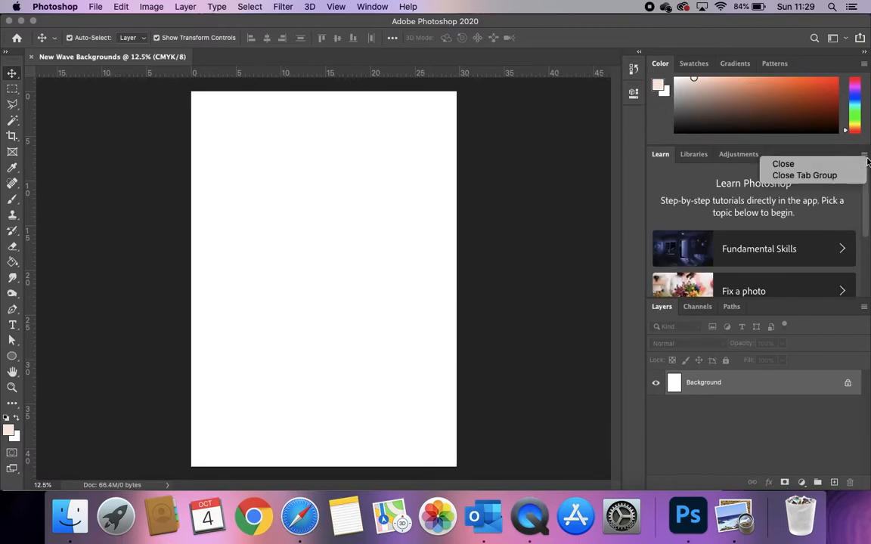
{"action": "left_click", "coordinate": [829, 178]}
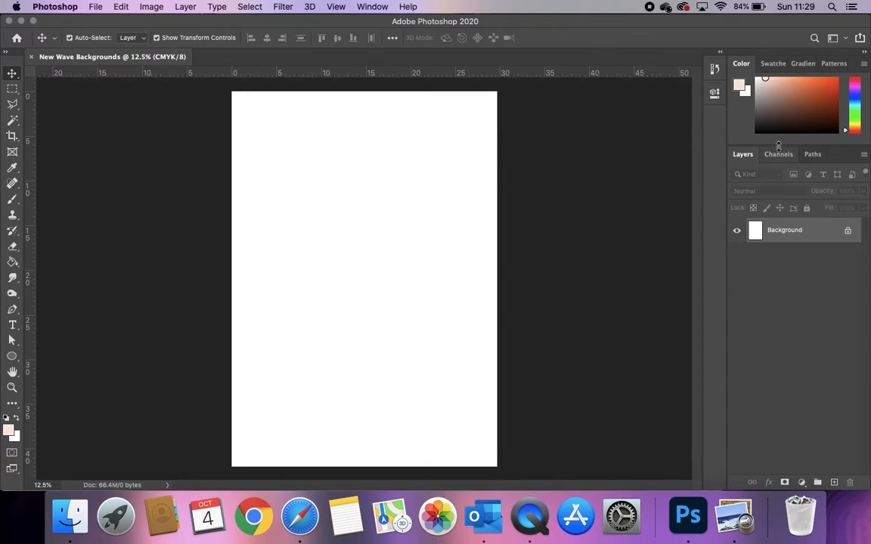
{"action": "left_click_drag", "start_coordinate": [802, 63], "coordinate": [717, 118]}
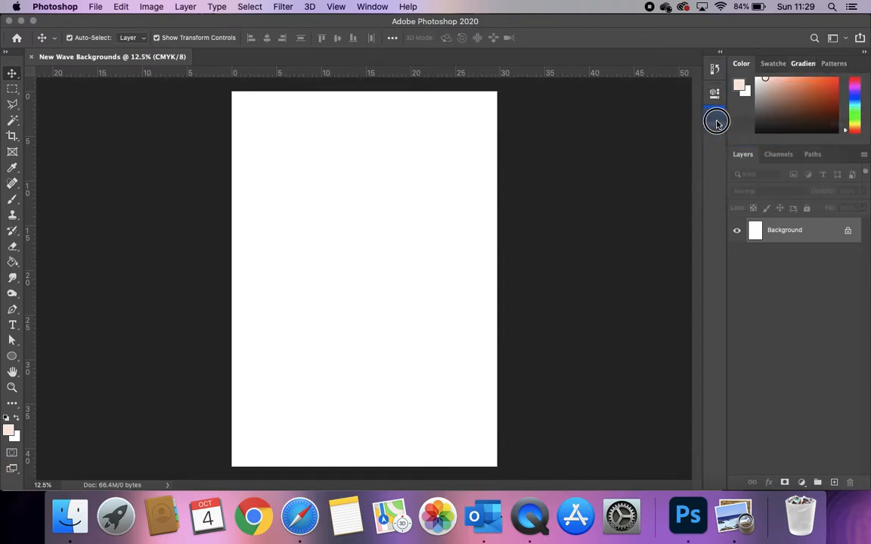
{"action": "left_click_drag", "start_coordinate": [814, 63], "coordinate": [714, 142]}
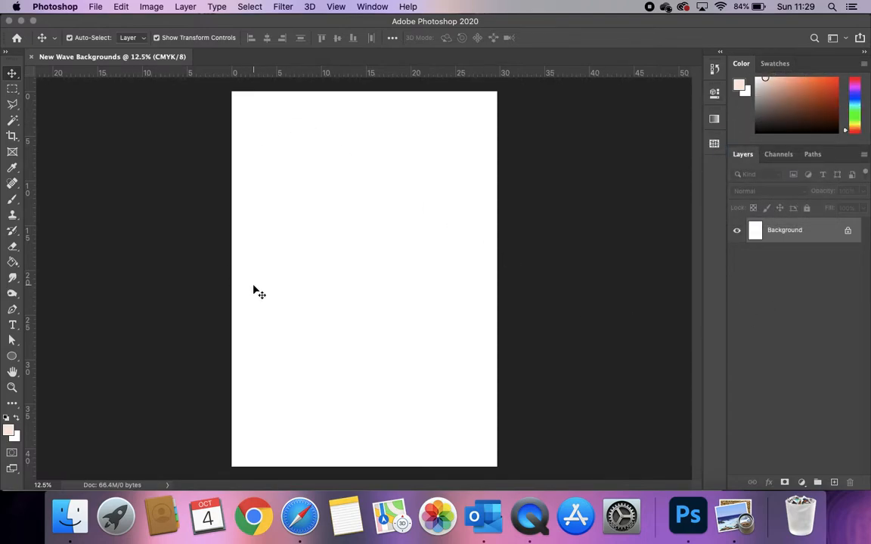
Switch to Finder and open the NEW WAVE image folder in Downloads.
{"action": "left_click", "coordinate": [67, 520]}
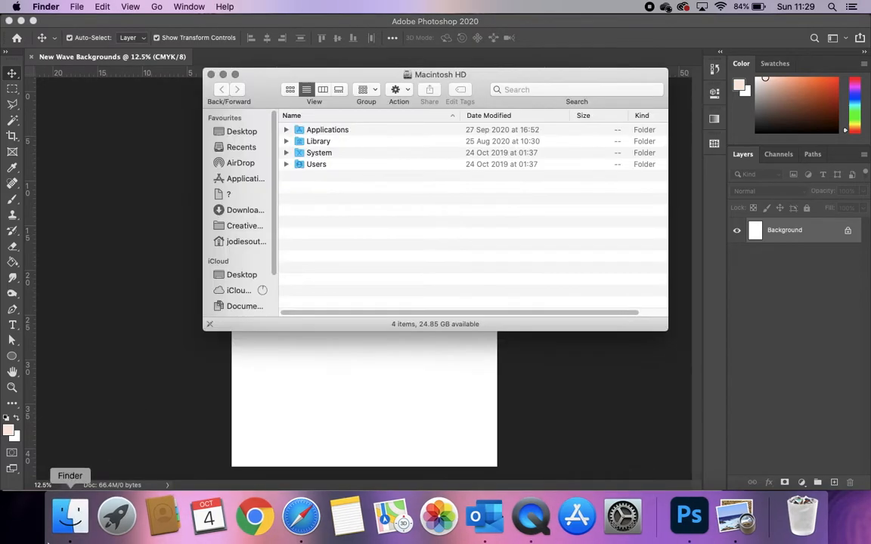
{"action": "left_click", "coordinate": [237, 210]}
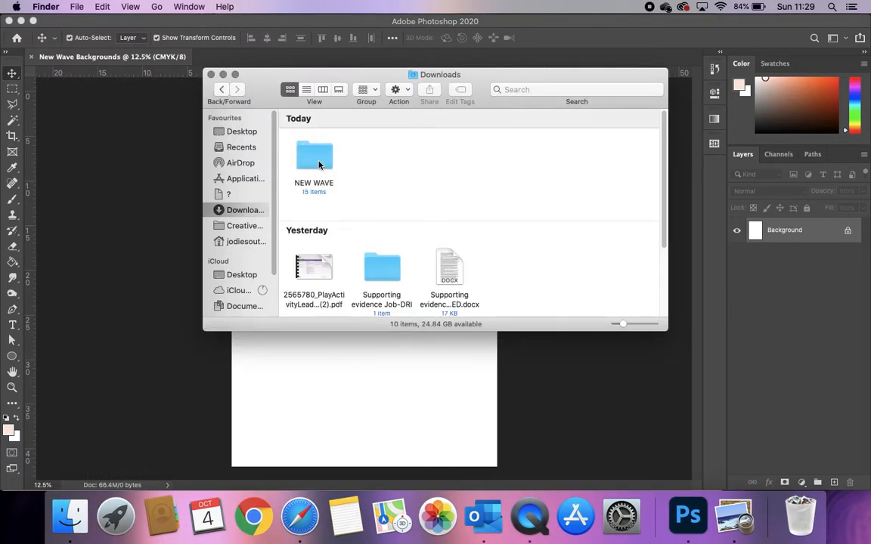
{"action": "left_click", "coordinate": [318, 165]}
{"action": "double_click", "coordinate": [318, 165]}
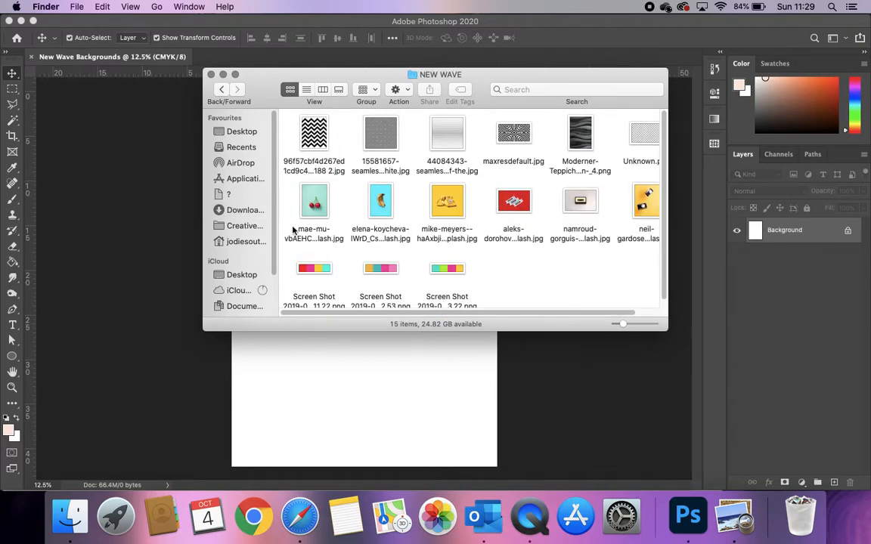
{"action": "scroll", "coordinate": [386, 220], "scroll_direction": "right", "scroll_amount": 3}
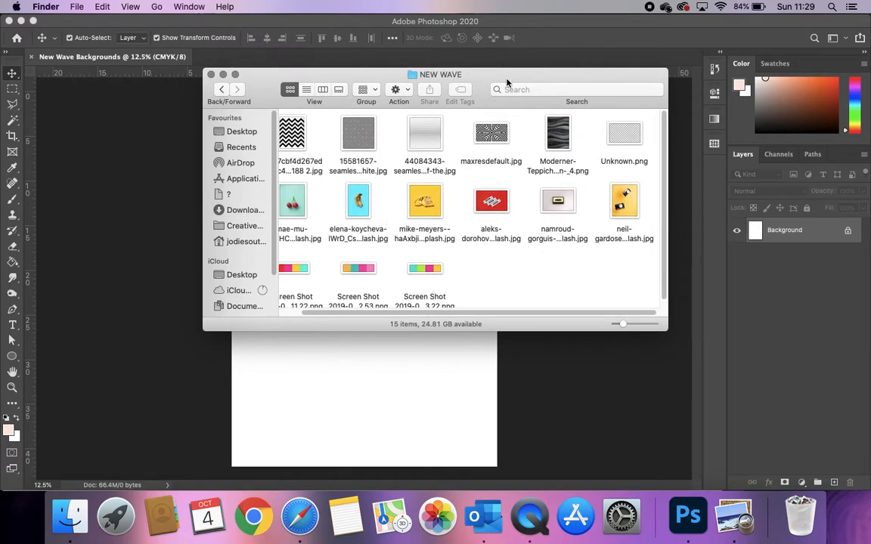
{"action": "left_click_drag", "start_coordinate": [507, 82], "coordinate": [485, 80]}
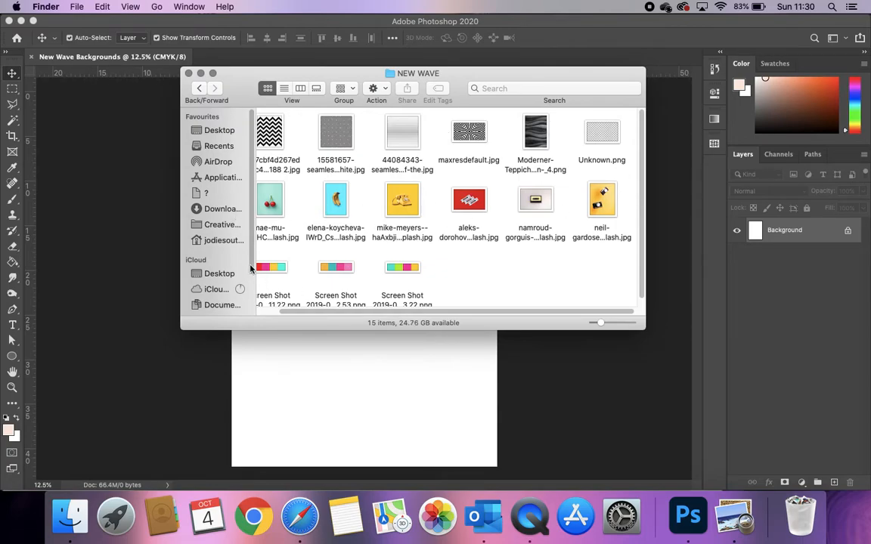
Place the teal, green, pink and yellow swatch screenshot in the Photoshop document, horizontally centred near the page's upper edge.
{"action": "left_click_drag", "start_coordinate": [401, 270], "coordinate": [350, 424]}
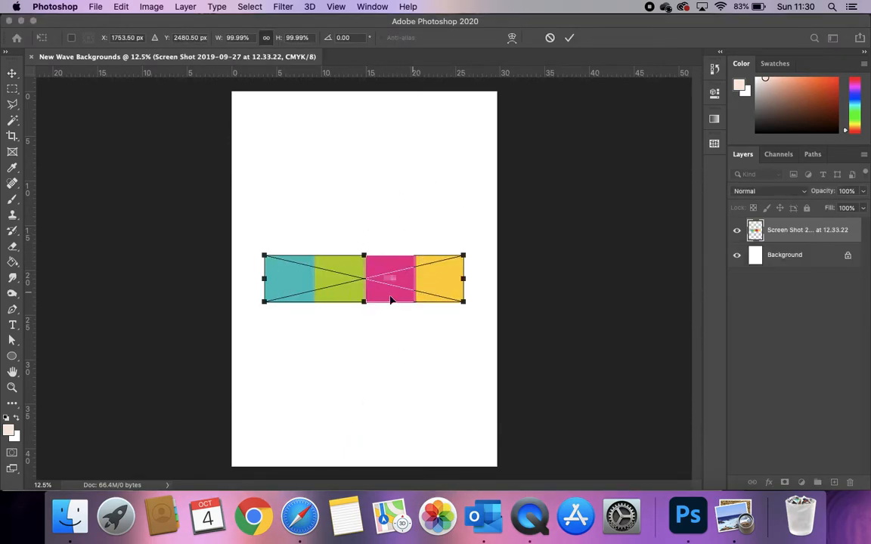
{"action": "left_click_drag", "start_coordinate": [431, 282], "coordinate": [430, 169]}
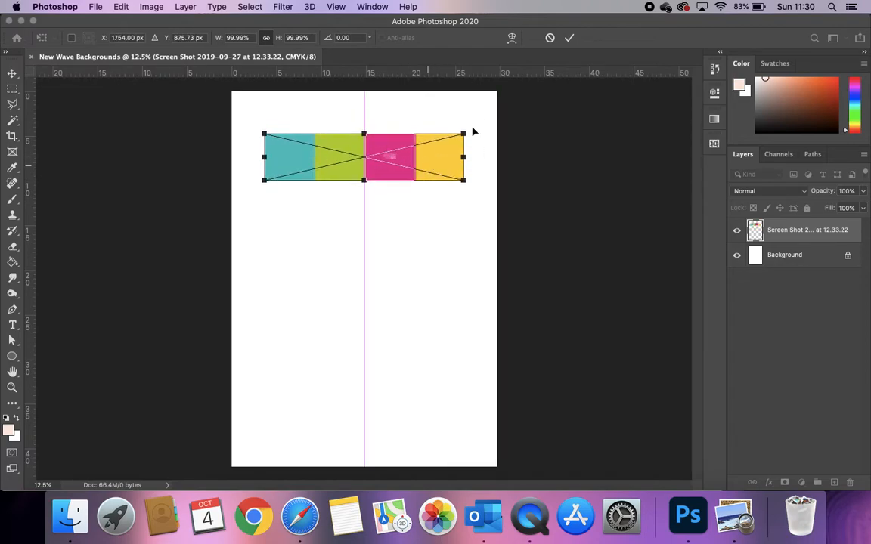
{"action": "left_click", "coordinate": [569, 38]}
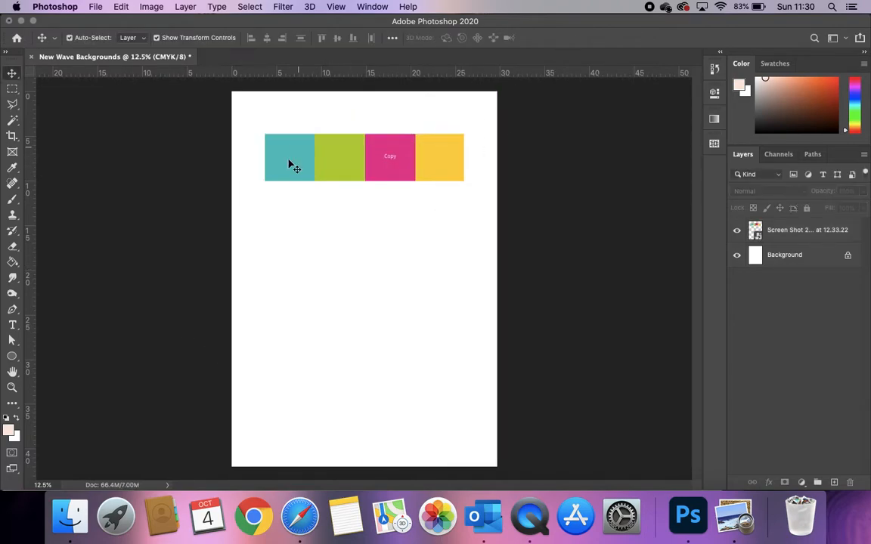
Place the black-and-white chevron JPG from the NEW WAVE folder in Downloads as an embedded image, at its default size.
{"action": "left_click", "coordinate": [62, 6]}
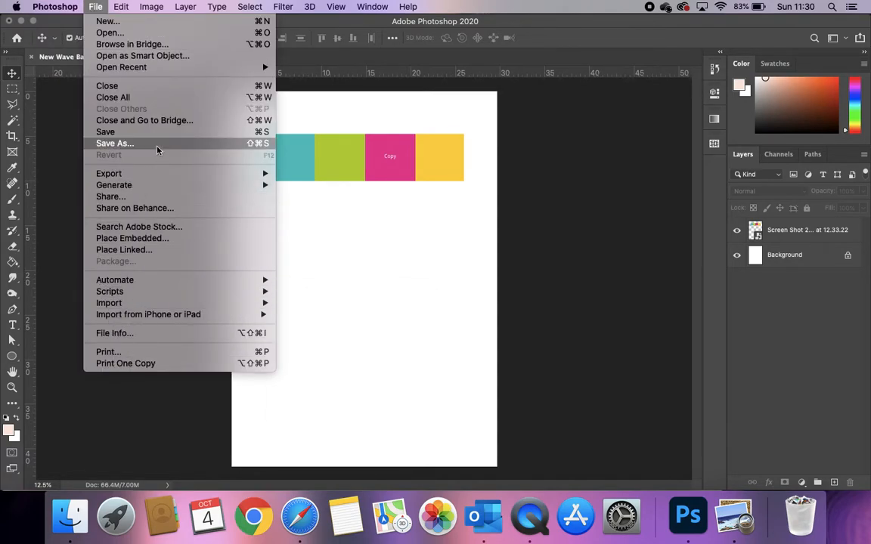
{"action": "left_click", "coordinate": [155, 239]}
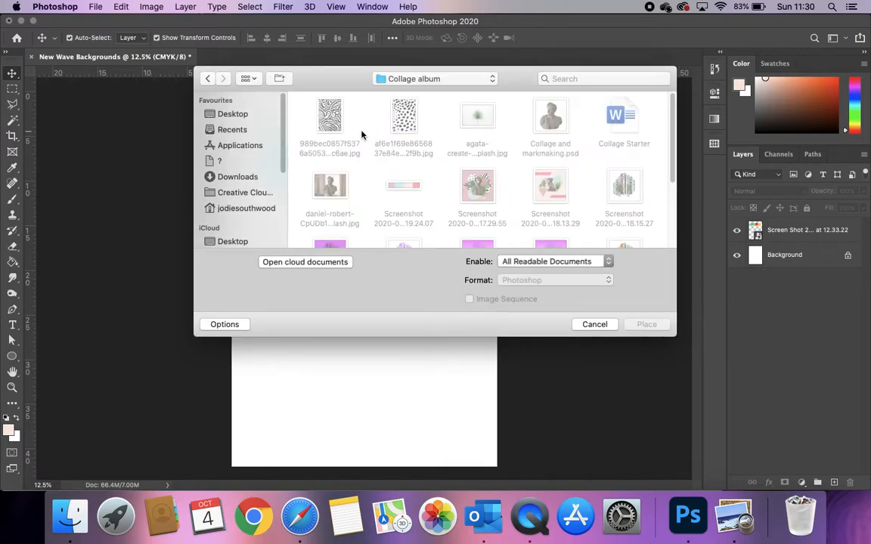
{"action": "left_click", "coordinate": [245, 178]}
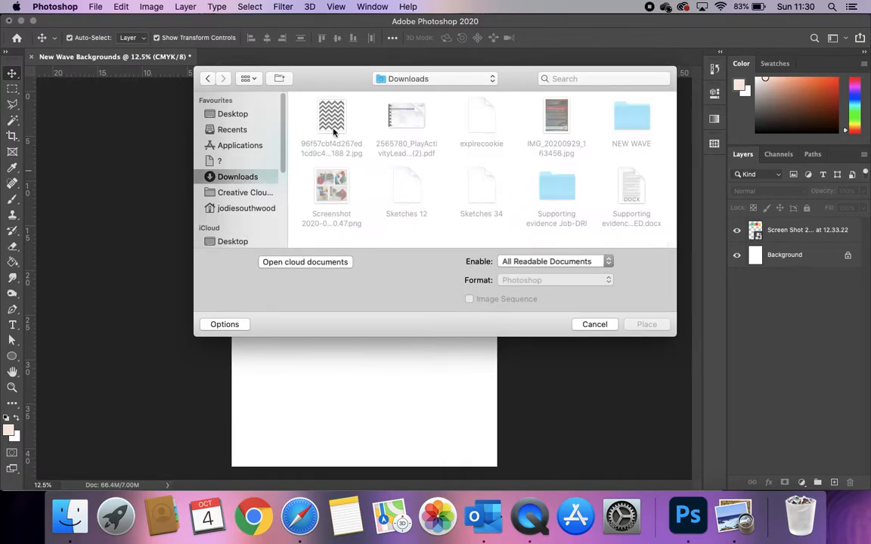
{"action": "left_click", "coordinate": [338, 117]}
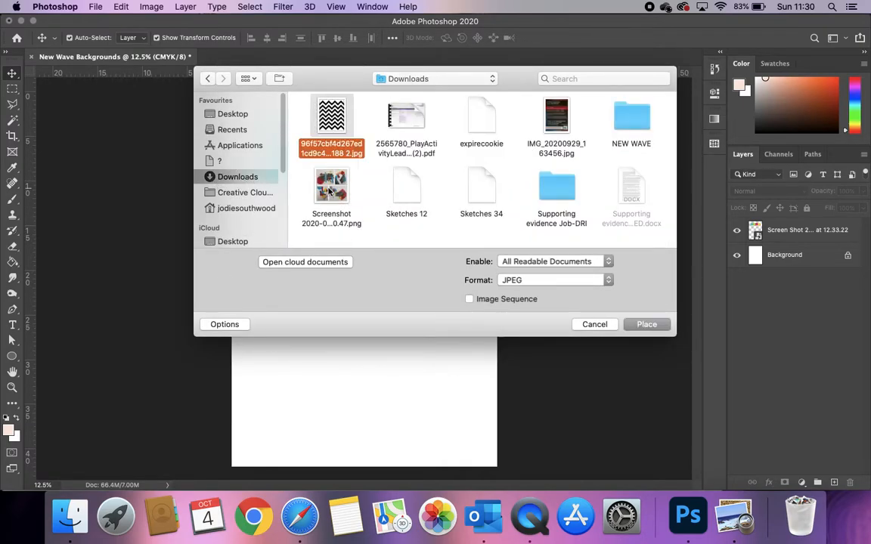
{"action": "double_click", "coordinate": [621, 125]}
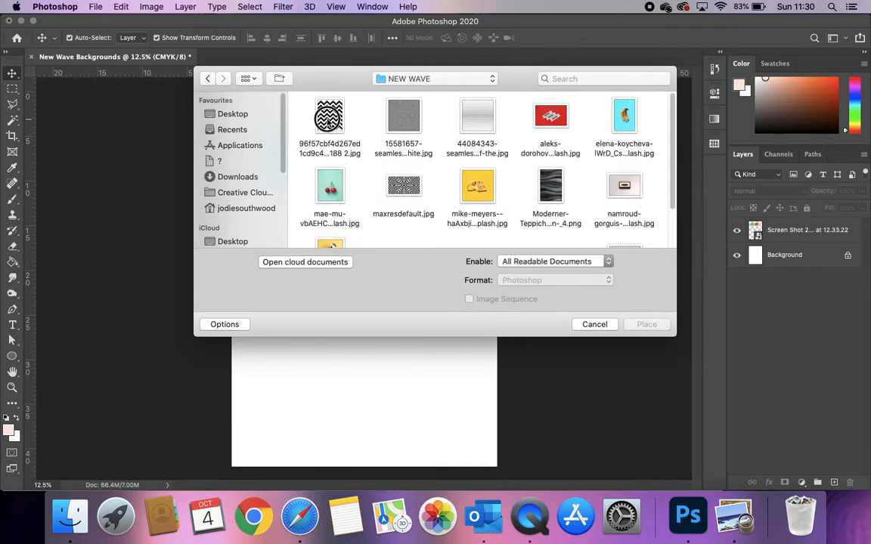
{"action": "left_click", "coordinate": [329, 120]}
{"action": "left_click", "coordinate": [651, 324]}
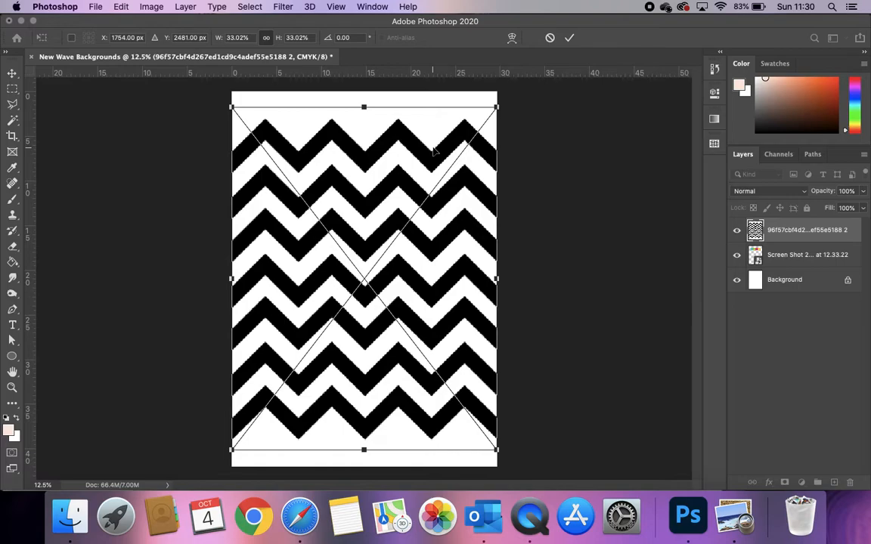
{"action": "key", "text": "Return"}
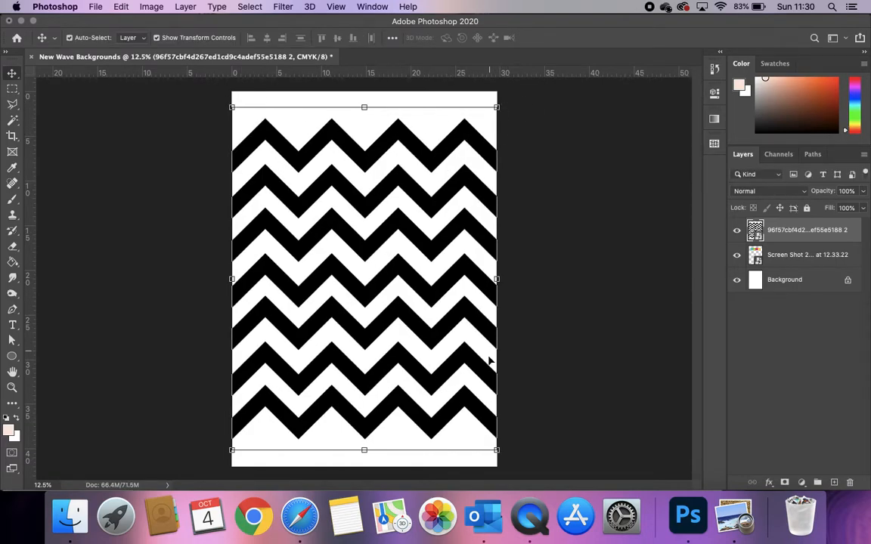
Scale the chevron image to about 33.23% and shift it left so it overhangs the page's left edge.
{"action": "left_click_drag", "start_coordinate": [496, 449], "coordinate": [533, 423]}
{"action": "left_click_drag", "start_coordinate": [384, 307], "coordinate": [357, 275]}
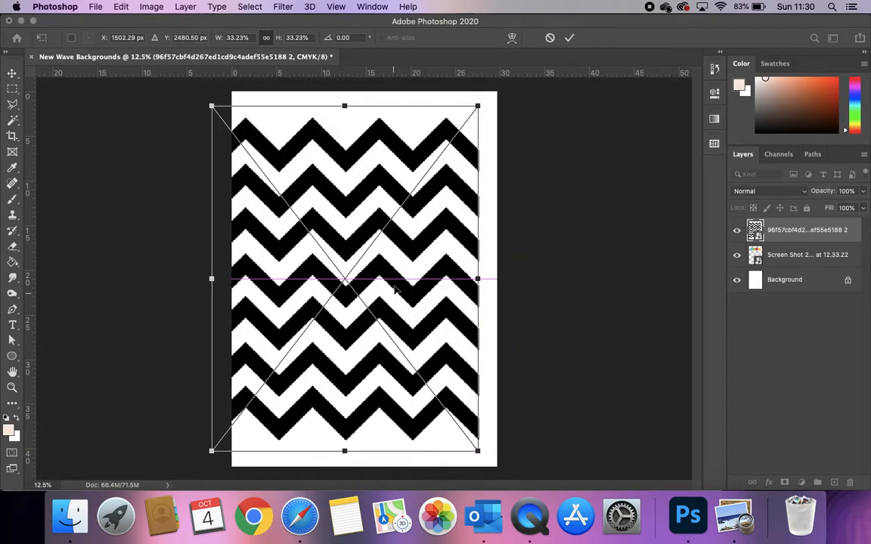
{"action": "left_click", "coordinate": [570, 37]}
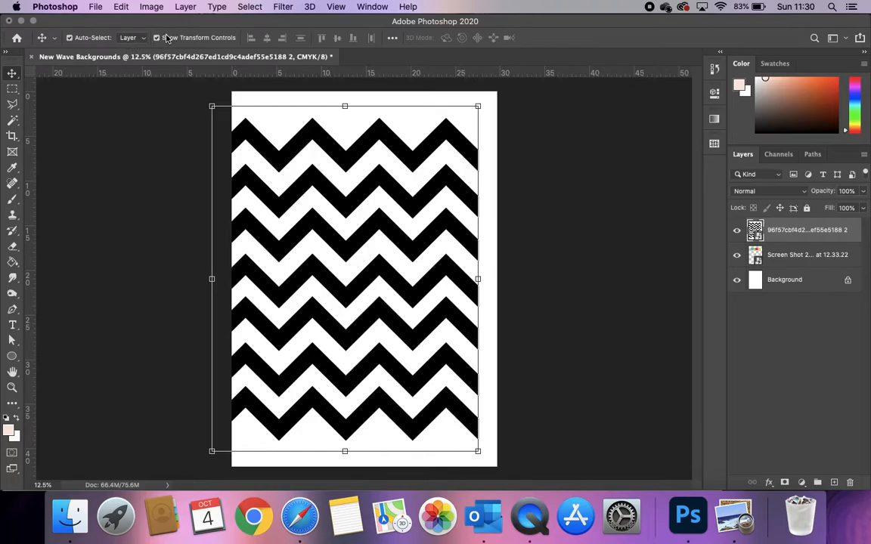
Try moving the chevron and swatch images with the transform controls hidden, and show the controls again.
{"action": "left_click", "coordinate": [168, 38]}
{"action": "left_click_drag", "start_coordinate": [299, 250], "coordinate": [383, 276]}
{"action": "left_click_drag", "start_coordinate": [243, 140], "coordinate": [284, 170]}
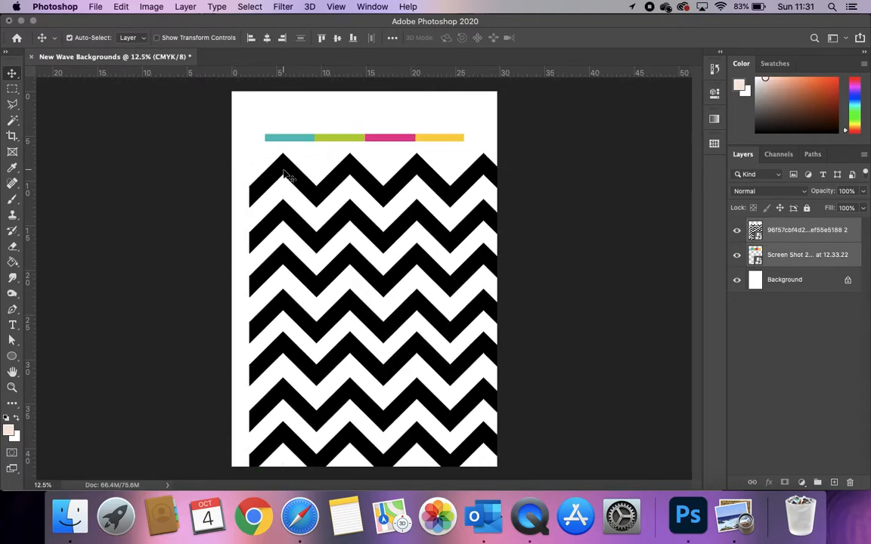
{"action": "left_click_drag", "start_coordinate": [336, 203], "coordinate": [328, 182]}
{"action": "left_click", "coordinate": [351, 264]}
{"action": "left_click", "coordinate": [171, 270]}
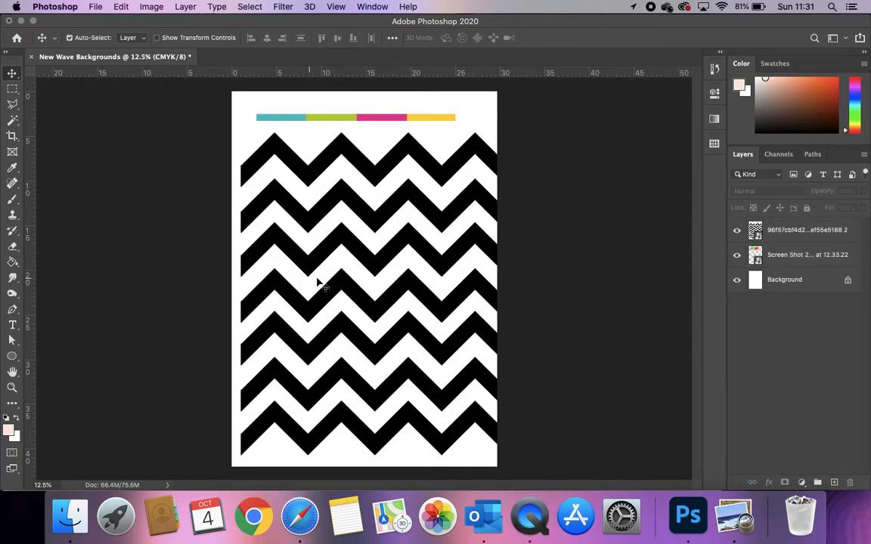
{"action": "left_click", "coordinate": [293, 286]}
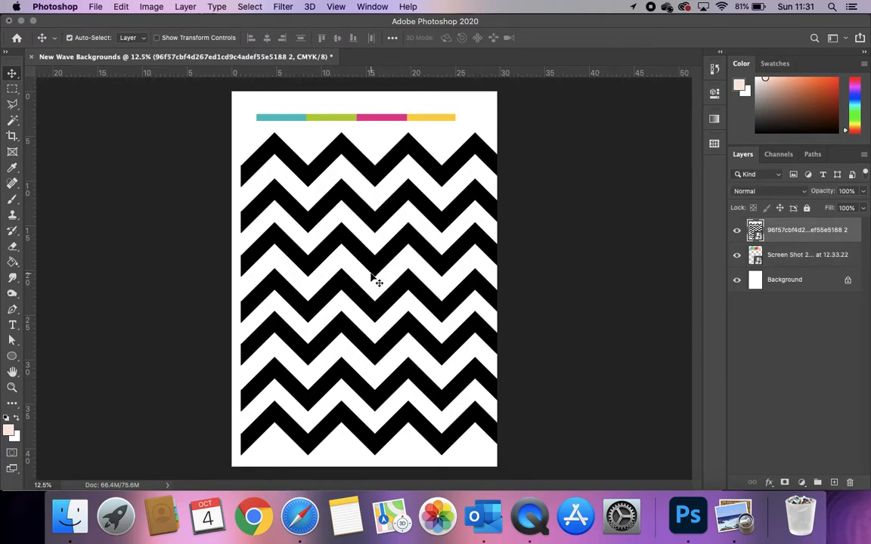
{"action": "left_click", "coordinate": [157, 38]}
Enlarge the chevron image until it overhangs all four page edges and centre it on the page.
{"action": "left_click_drag", "start_coordinate": [321, 210], "coordinate": [311, 186]}
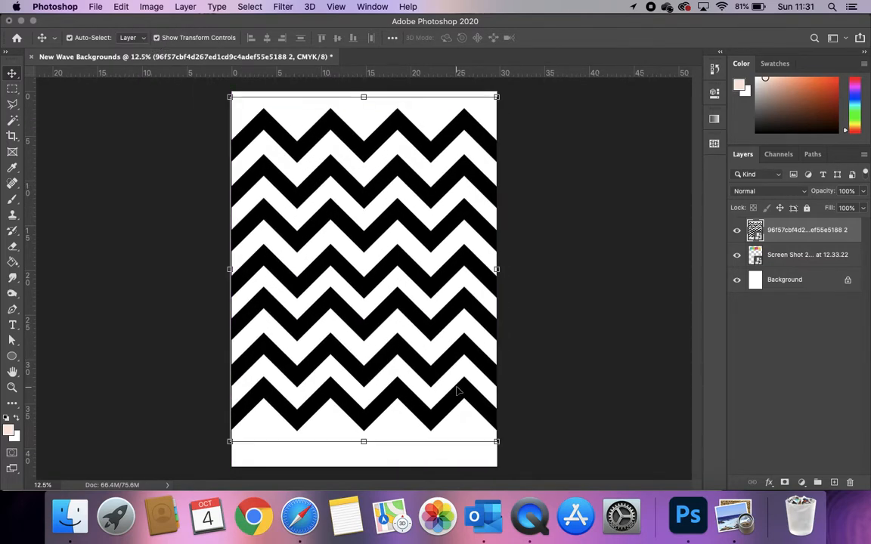
{"action": "left_click_drag", "start_coordinate": [495, 444], "coordinate": [445, 347]}
{"action": "key", "text": "Return"}
{"action": "mouse_move", "coordinate": [437, 295]}
{"action": "left_mouse_down"}
{"action": "mouse_move", "coordinate": [437, 287]}
{"action": "mouse_move", "coordinate": [439, 302]}
{"action": "left_mouse_up"}
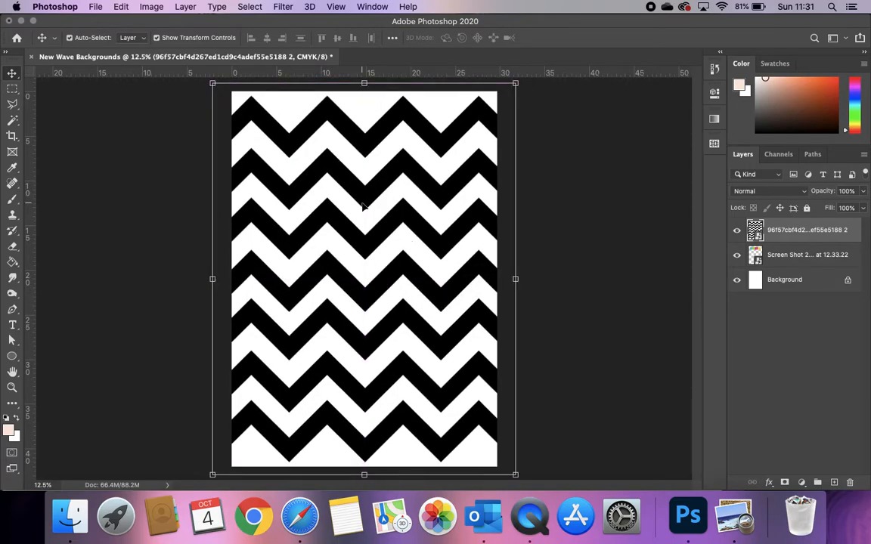
{"action": "left_click", "coordinate": [332, 7]}
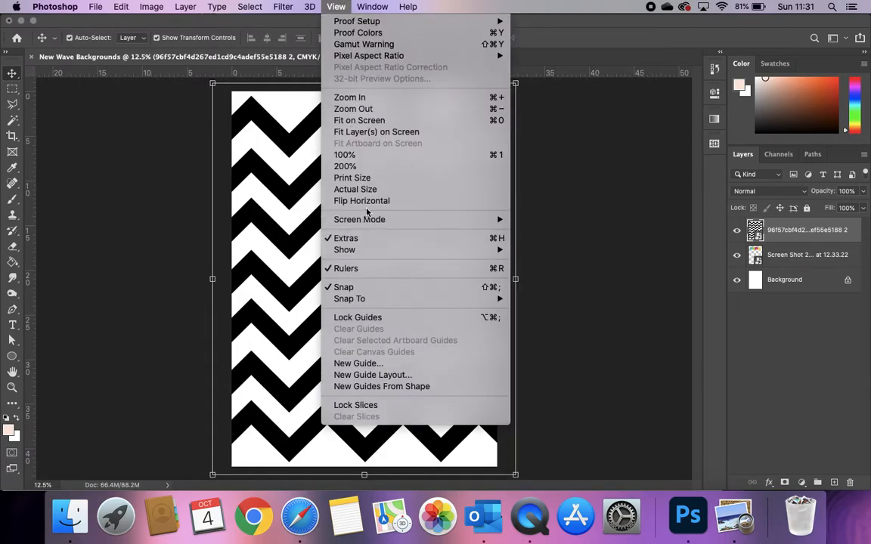
{"action": "mouse_move", "coordinate": [369, 300]}
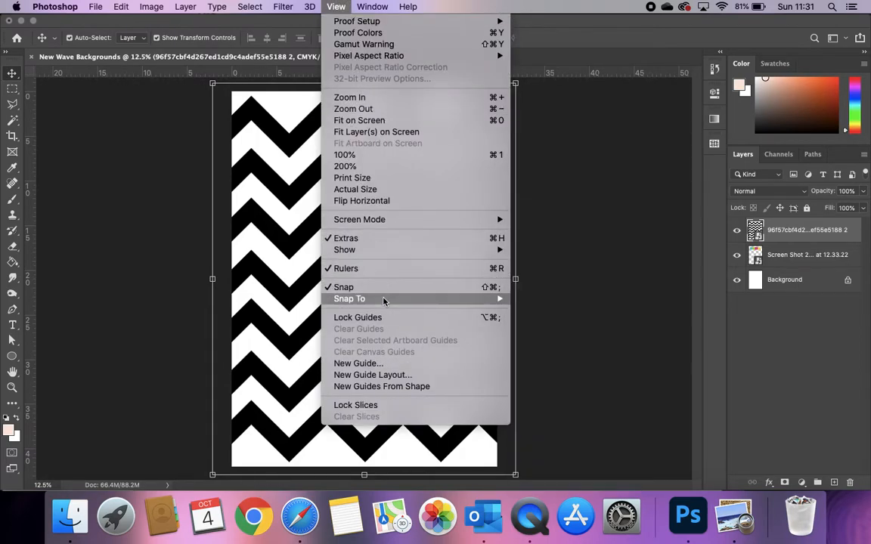
{"action": "mouse_move", "coordinate": [399, 252]}
{"action": "left_click", "coordinate": [498, 253]}
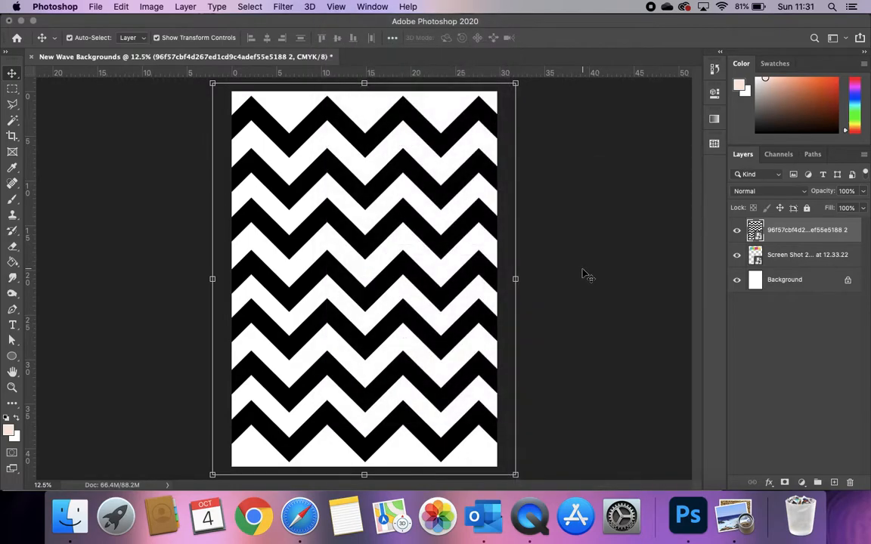
{"action": "left_click", "coordinate": [326, 11]}
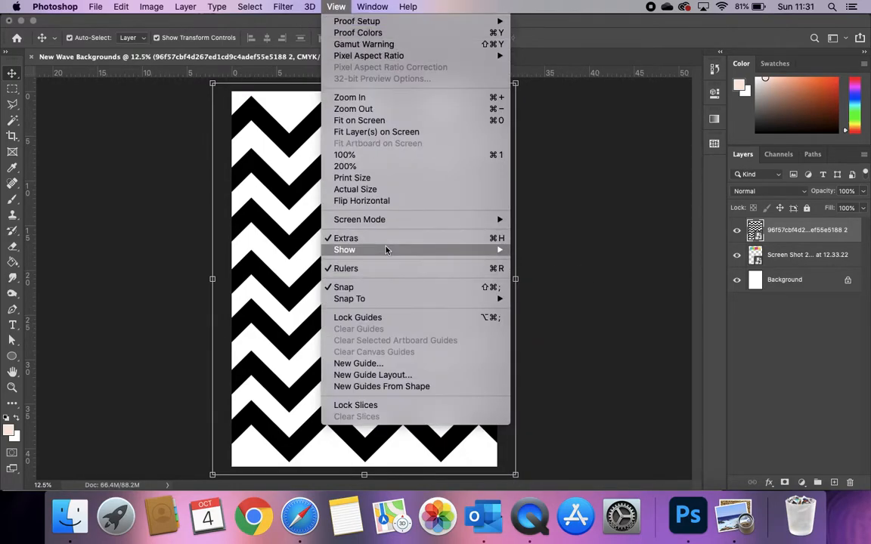
{"action": "mouse_move", "coordinate": [355, 249]}
{"action": "left_click", "coordinate": [282, 247]}
{"action": "mouse_move", "coordinate": [282, 247]}
{"action": "left_mouse_down"}
{"action": "mouse_move", "coordinate": [287, 219]}
{"action": "mouse_move", "coordinate": [285, 233]}
{"action": "left_mouse_up"}
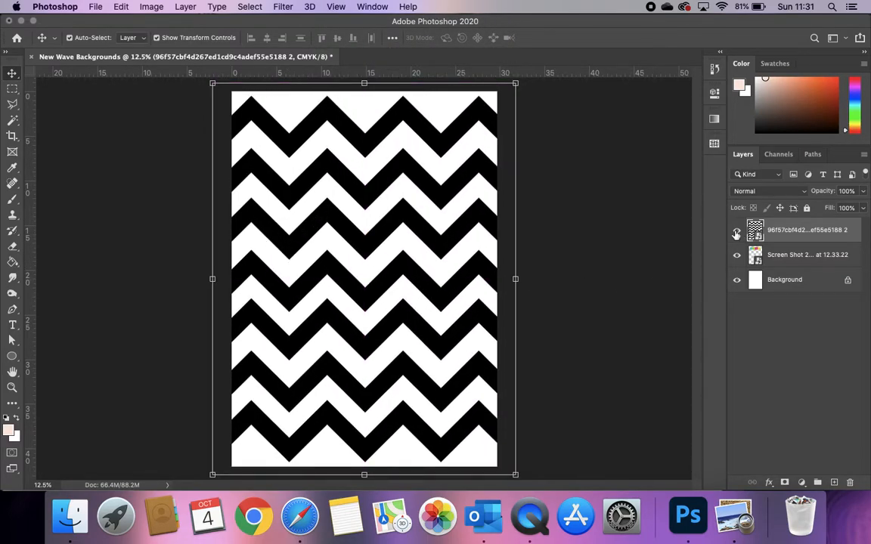
{"action": "left_click", "coordinate": [560, 243]}
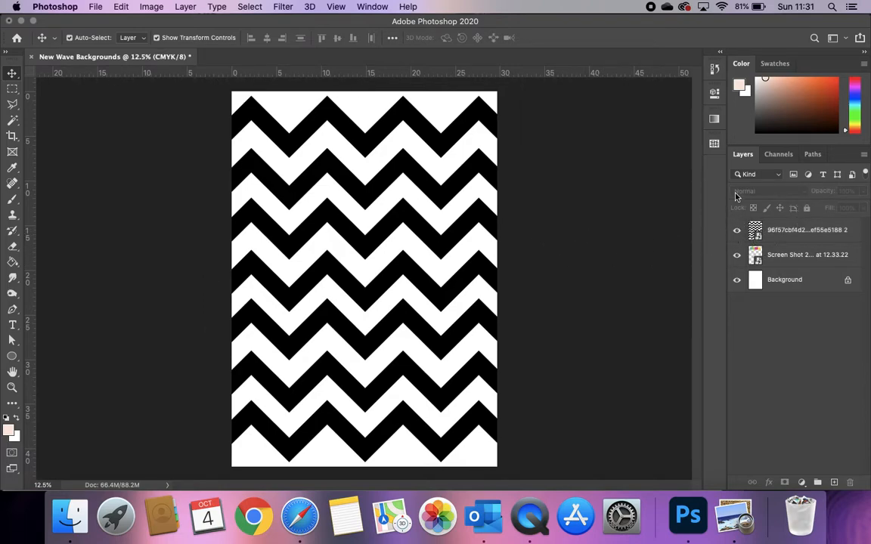
Hide the chevron image layer so that the colour swatches beneath it can be reached.
{"action": "left_click", "coordinate": [807, 236]}
{"action": "left_click", "coordinate": [811, 255]}
{"action": "left_click", "coordinate": [805, 281]}
{"action": "left_click", "coordinate": [812, 261]}
{"action": "left_click", "coordinate": [777, 231]}
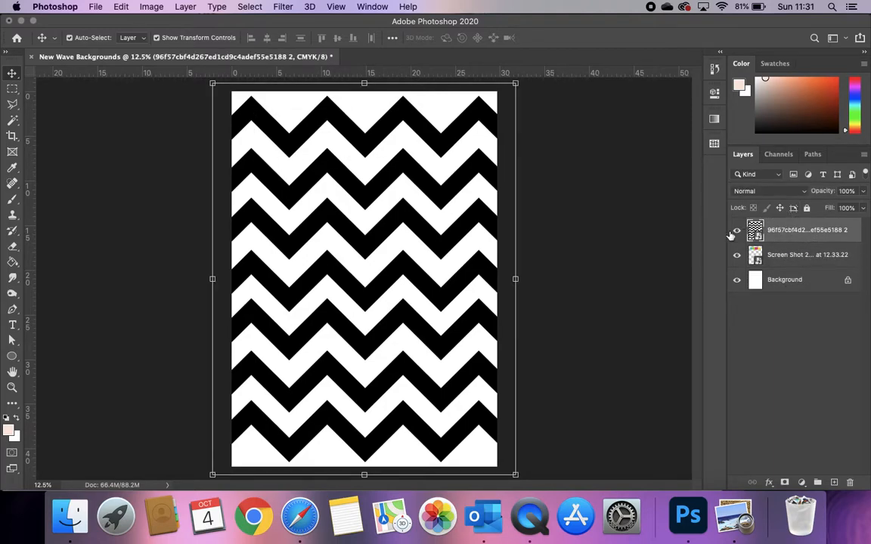
{"action": "left_click", "coordinate": [738, 232]}
{"action": "left_click", "coordinate": [653, 287]}
Re-centre the colour swatch image horizontally near the page's upper edge.
{"action": "left_click", "coordinate": [791, 232]}
{"action": "left_click", "coordinate": [275, 237]}
{"action": "left_click_drag", "start_coordinate": [354, 180], "coordinate": [370, 150]}
{"action": "left_click", "coordinate": [485, 274]}
{"action": "left_click", "coordinate": [418, 144]}
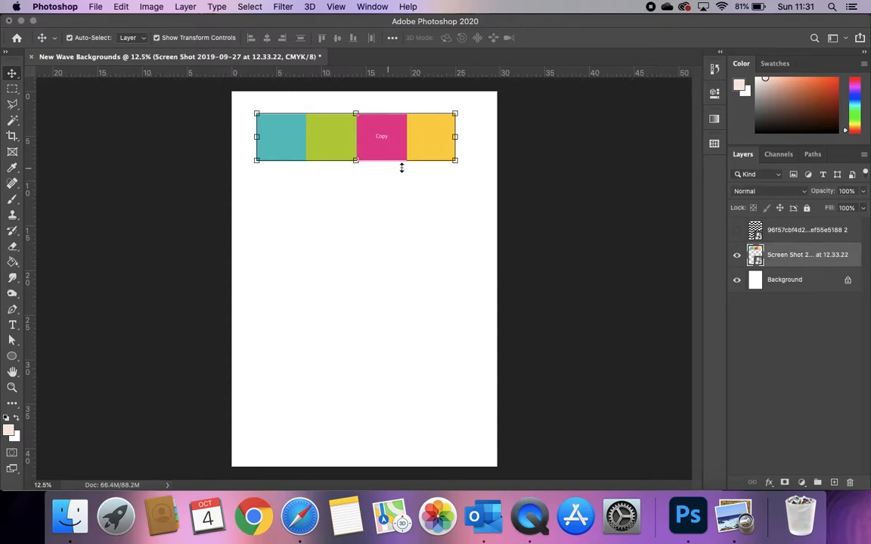
{"action": "left_click_drag", "start_coordinate": [398, 139], "coordinate": [433, 122]}
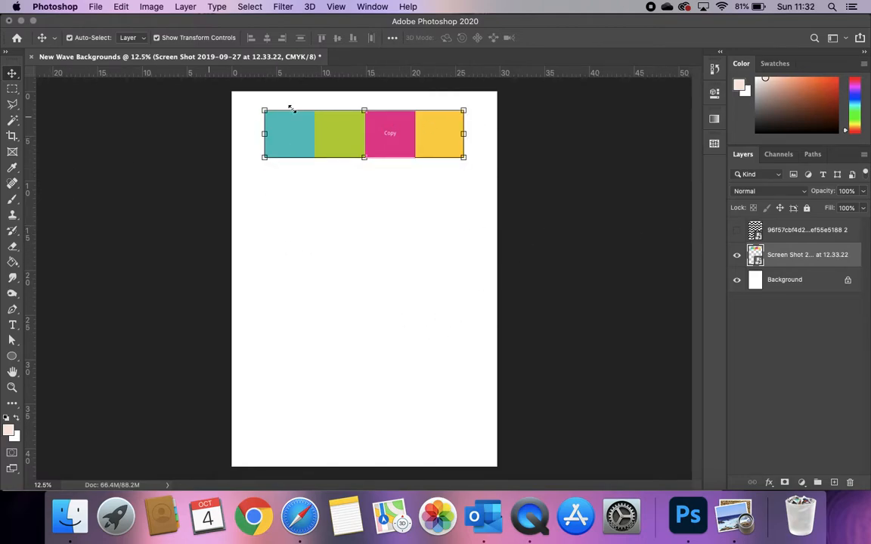
Sample the teal from the swatch image and fill a new layer with it using the Paint Bucket.
{"action": "left_click", "coordinate": [13, 168]}
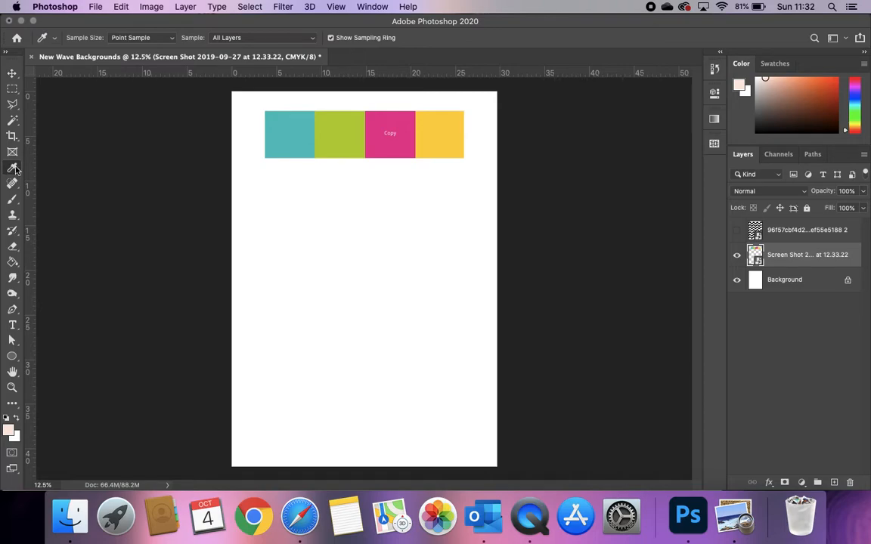
{"action": "left_click", "coordinate": [280, 134]}
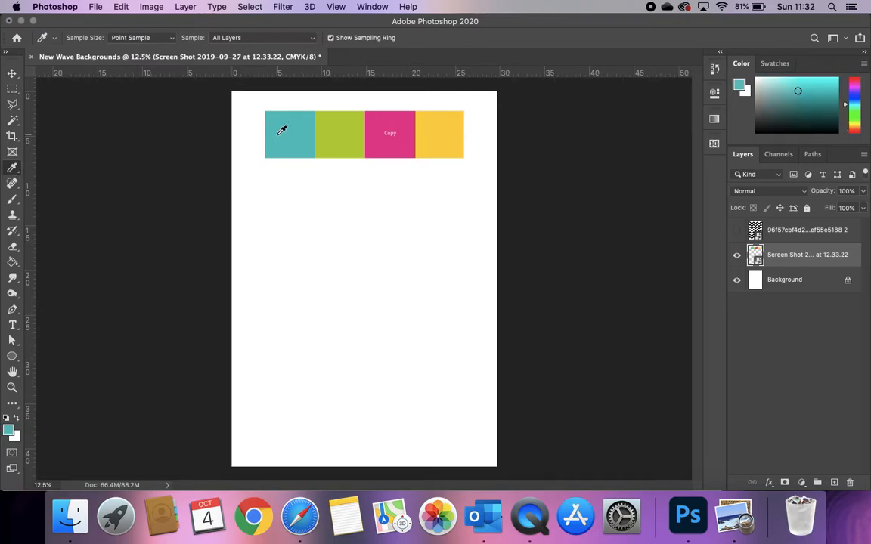
{"action": "left_click", "coordinate": [13, 262]}
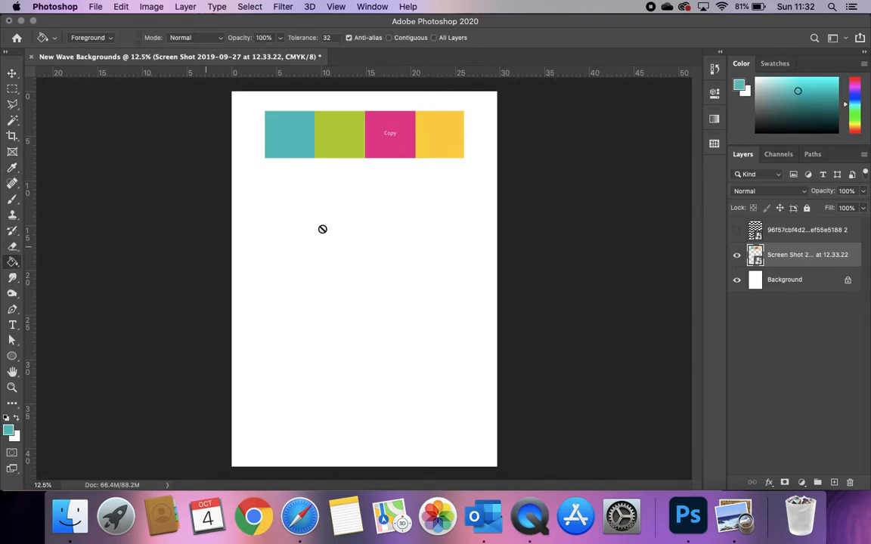
{"action": "left_click", "coordinate": [836, 482]}
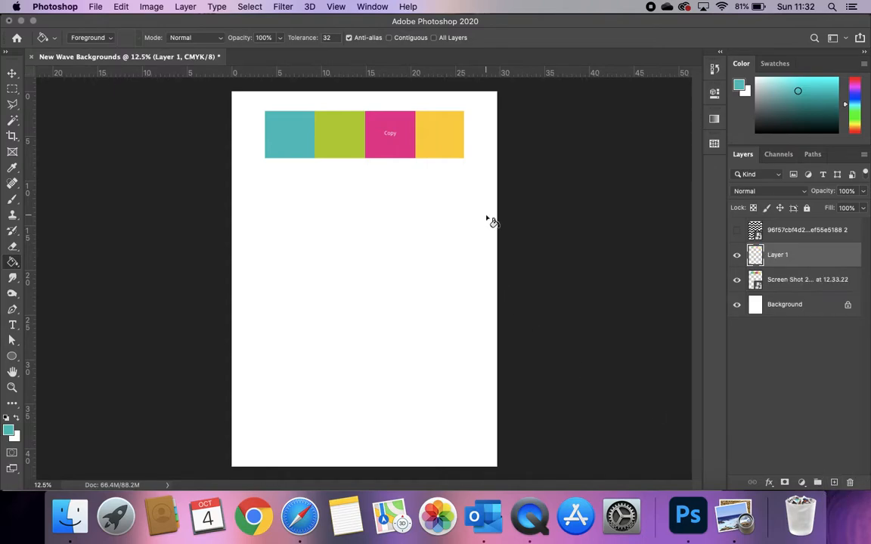
{"action": "left_click", "coordinate": [379, 253]}
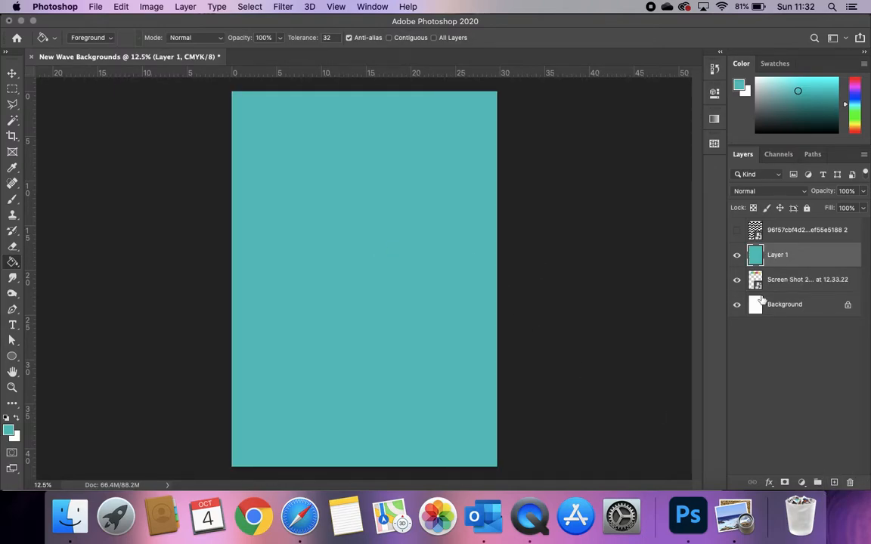
Move the teal layer below the swatch image layer in the layer stack.
{"action": "left_click_drag", "start_coordinate": [795, 259], "coordinate": [783, 283]}
{"action": "double_click", "coordinate": [779, 279]}
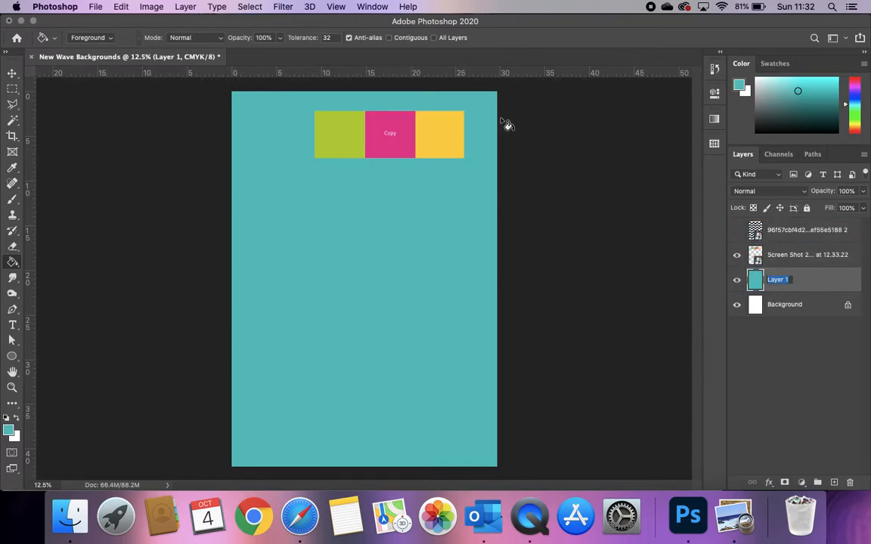
Try the teal layer at the top of the stack, return it below the swatch layer, and toggle the chevron layer's visibility.
{"action": "left_click_drag", "start_coordinate": [835, 283], "coordinate": [807, 228]}
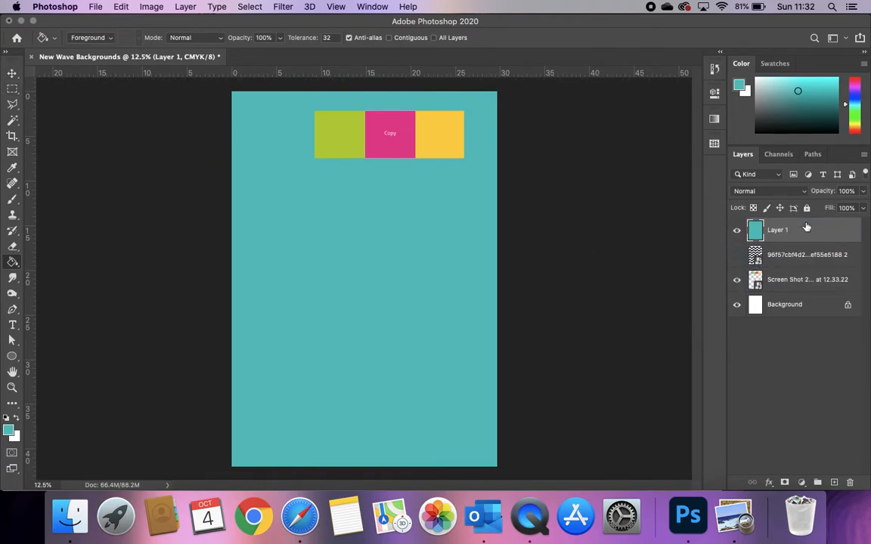
{"action": "left_click", "coordinate": [737, 280]}
{"action": "left_click_drag", "start_coordinate": [793, 231], "coordinate": [792, 291]}
{"action": "left_click", "coordinate": [737, 255]}
{"action": "left_click", "coordinate": [736, 230]}
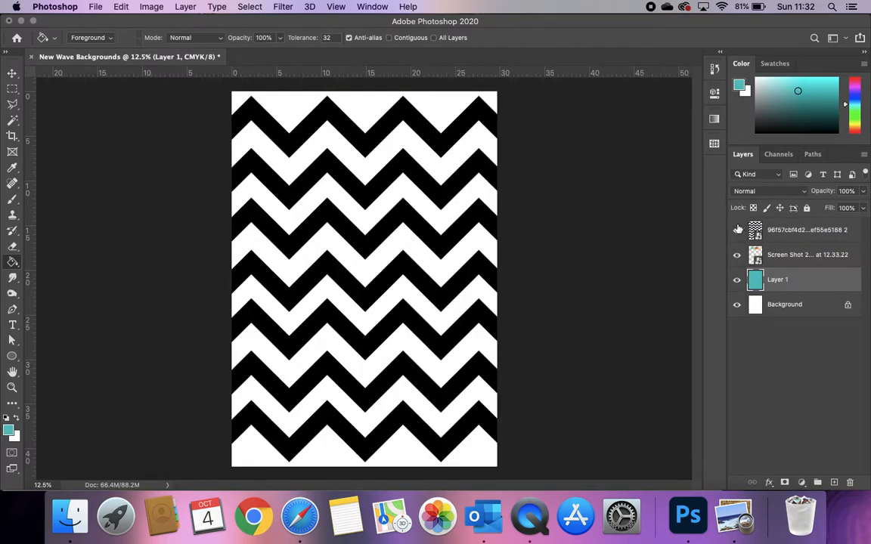
{"action": "left_click", "coordinate": [736, 229]}
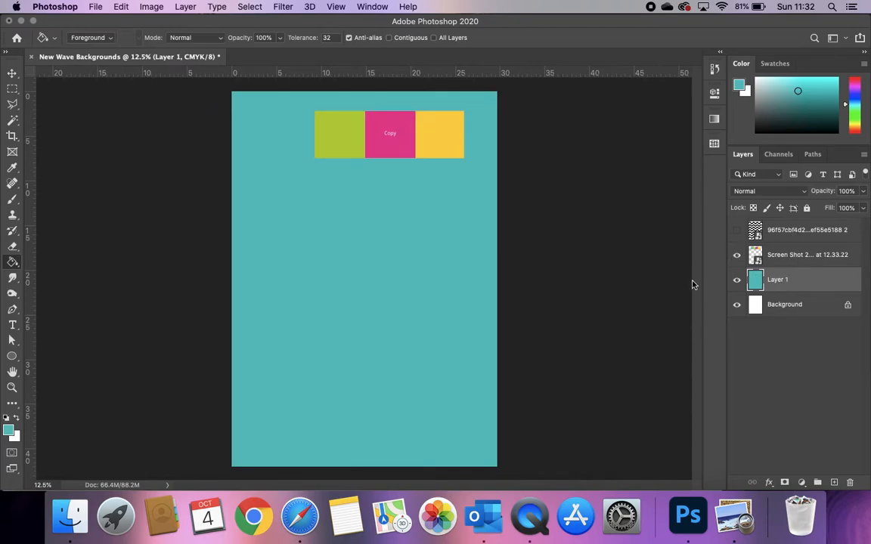
Move the colour swatch image slightly up, closer to the page's upper edge.
{"action": "left_click", "coordinate": [12, 73]}
{"action": "left_click", "coordinate": [448, 138]}
{"action": "left_click_drag", "start_coordinate": [449, 138], "coordinate": [449, 129]}
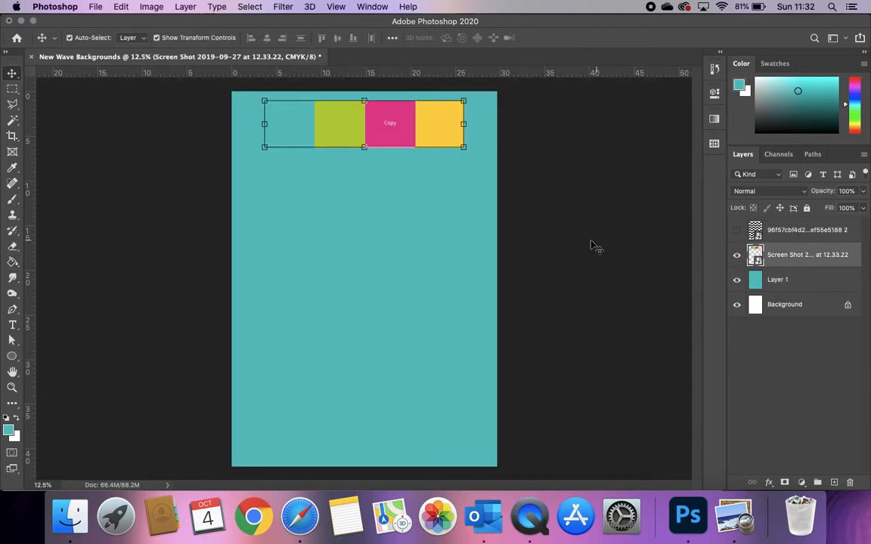
Try scaling the teal layer down to 62.56% and back up to 81.06%.
{"action": "left_click", "coordinate": [470, 195]}
{"action": "left_click_drag", "start_coordinate": [496, 92], "coordinate": [397, 232]}
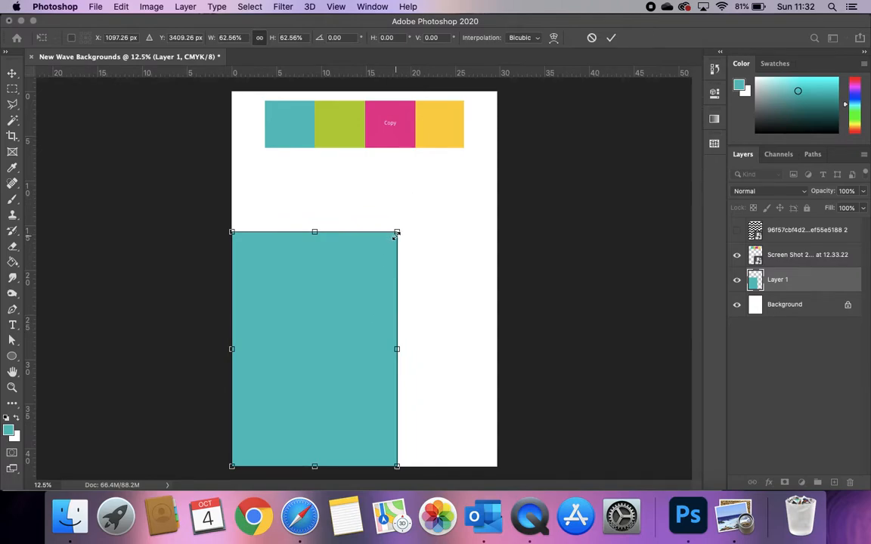
{"action": "left_click_drag", "start_coordinate": [401, 231], "coordinate": [561, 239]}
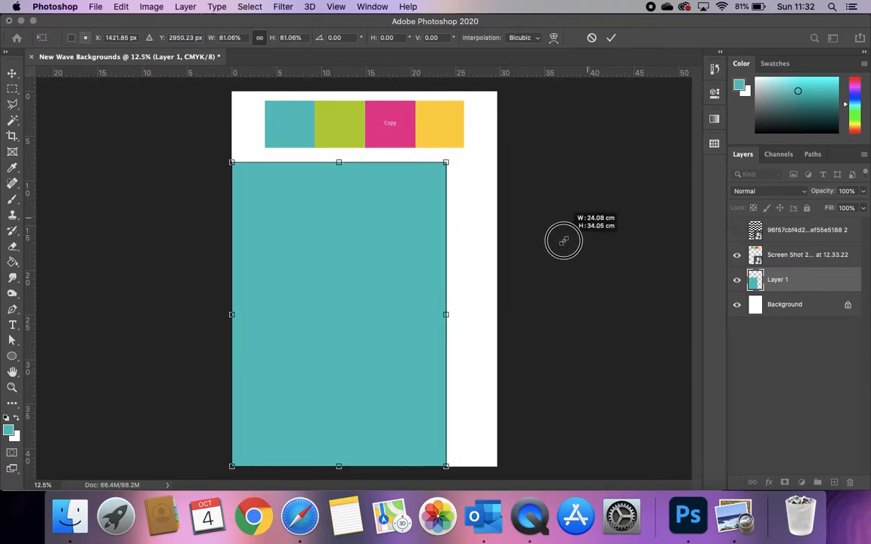
{"action": "left_click_drag", "start_coordinate": [617, 273], "coordinate": [603, 231]}
Enlarge the teal layer past all four page edges, centre it on the page and deselect it.
{"action": "left_click_drag", "start_coordinate": [446, 167], "coordinate": [532, 92]}
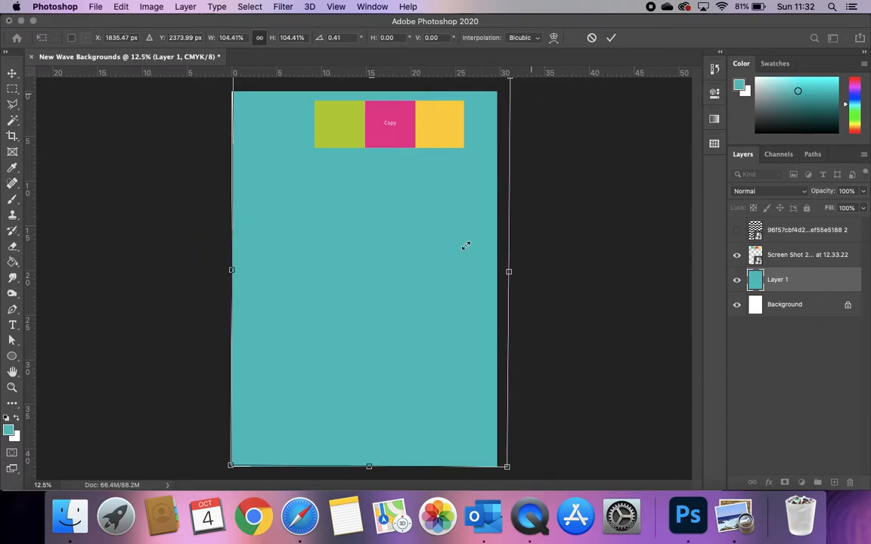
{"action": "left_click", "coordinate": [441, 293]}
{"action": "key", "text": "Return"}
{"action": "left_click", "coordinate": [433, 222]}
{"action": "mouse_move", "coordinate": [432, 222]}
{"action": "left_mouse_down"}
{"action": "mouse_move", "coordinate": [419, 224]}
{"action": "mouse_move", "coordinate": [427, 233]}
{"action": "left_mouse_up"}
{"action": "left_click_drag", "start_coordinate": [519, 278], "coordinate": [514, 278]}
{"action": "double_click", "coordinate": [415, 277]}
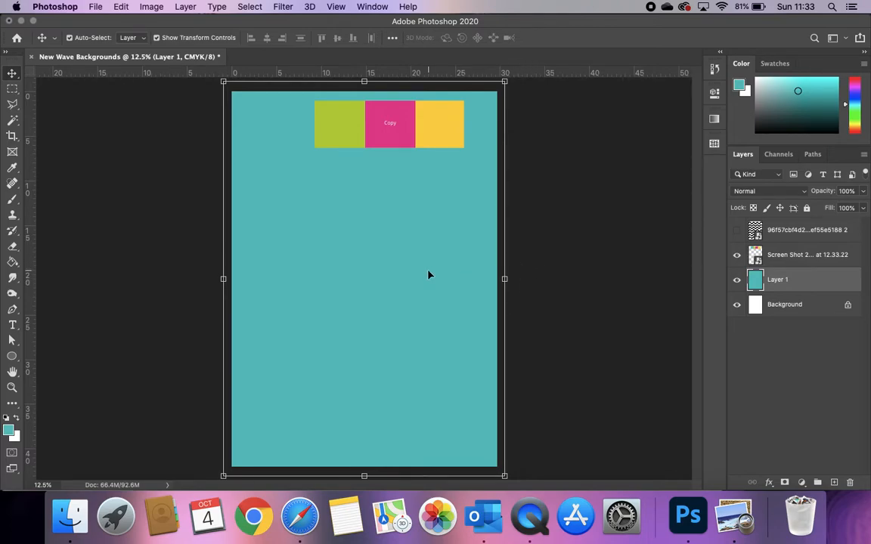
{"action": "left_click", "coordinate": [571, 264]}
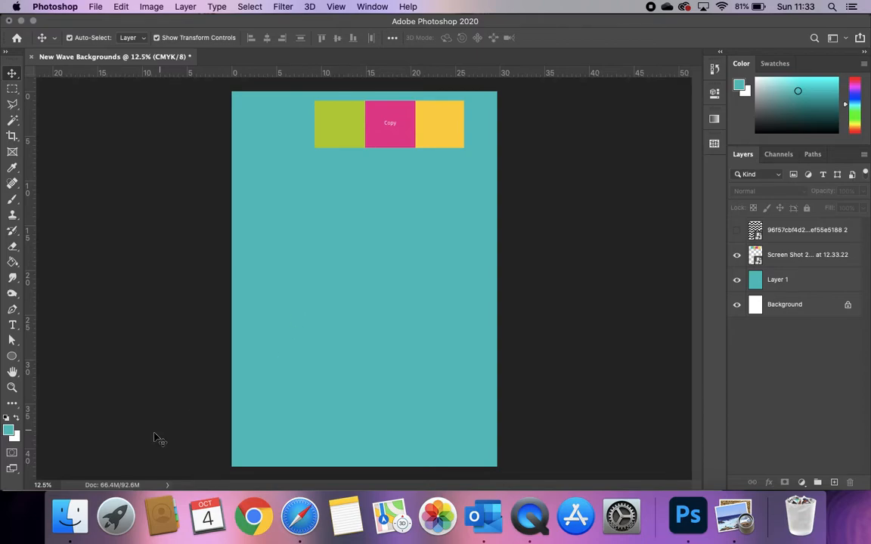
Switch to Safari to examine the background examples on the New Wave Inspiration slide, and return to Photoshop.
{"action": "left_click", "coordinate": [301, 526]}
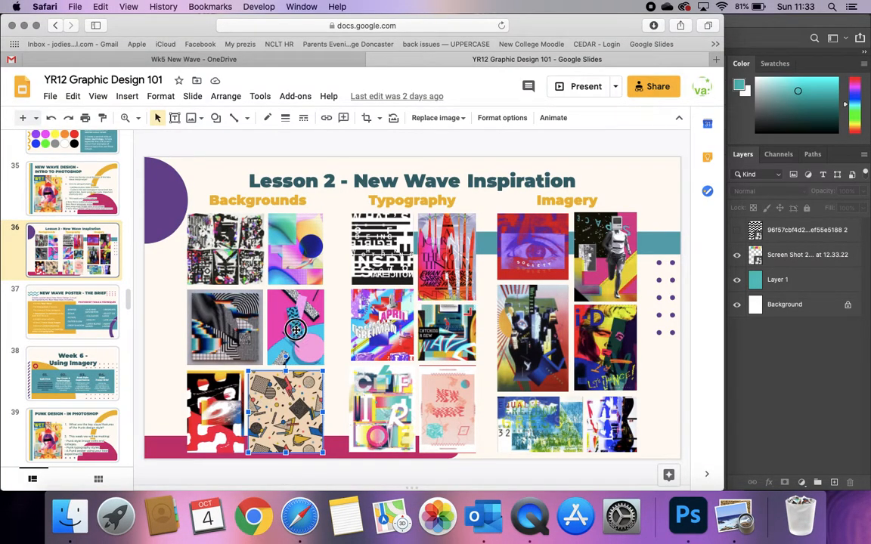
{"action": "left_click_drag", "start_coordinate": [304, 312], "coordinate": [306, 311]}
{"action": "left_click_drag", "start_coordinate": [281, 407], "coordinate": [276, 402]}
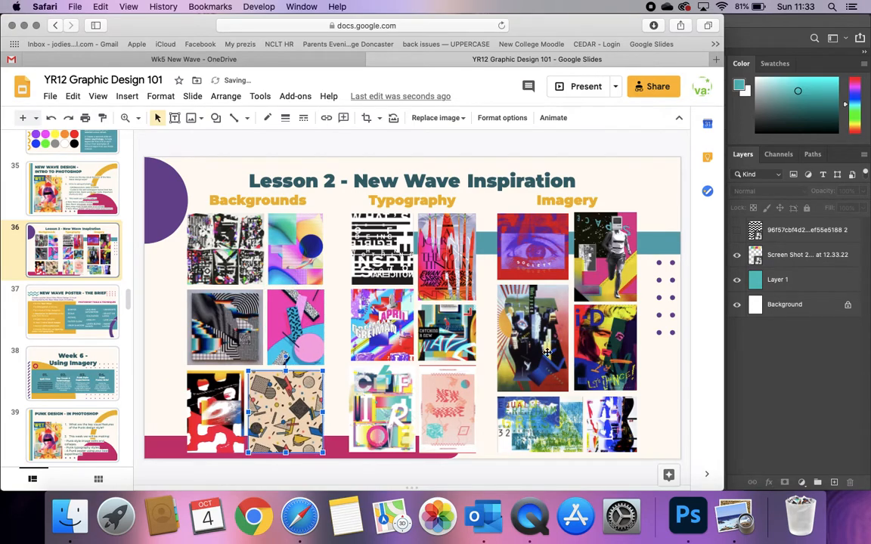
{"action": "left_click", "coordinate": [771, 374]}
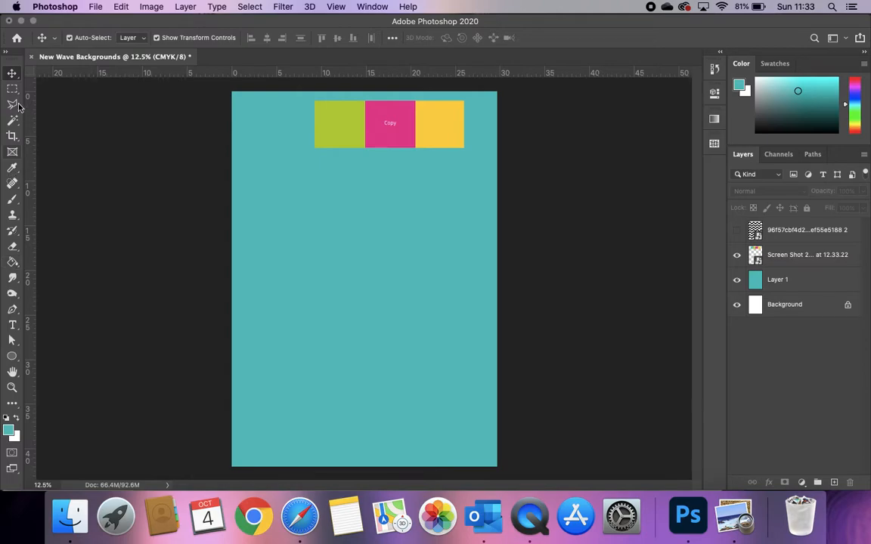
Draw a teal circle about 1982 px in diameter just left of the page's centre with the Ellipse tool.
{"action": "left_click", "coordinate": [12, 359]}
{"action": "left_click_drag", "start_coordinate": [12, 361], "coordinate": [53, 378]}
{"action": "left_click_drag", "start_coordinate": [276, 194], "coordinate": [463, 343]}
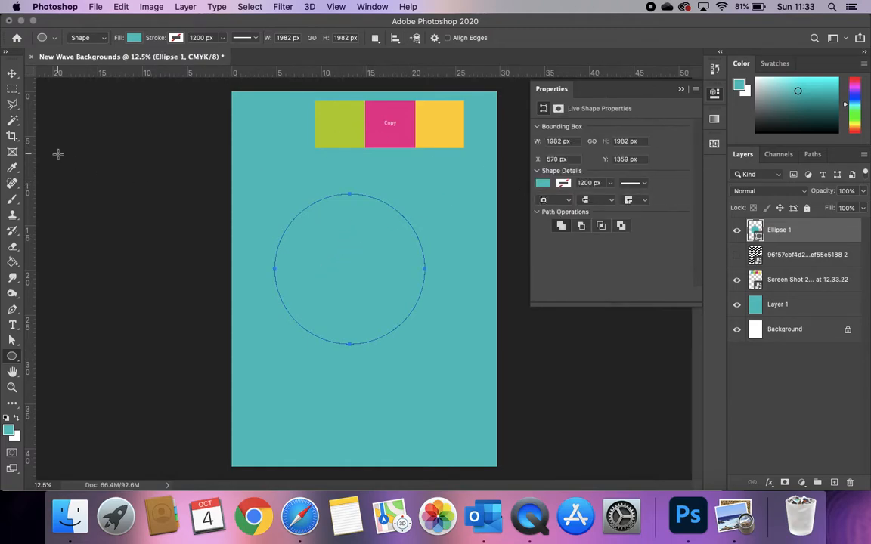
Sample the palette's yellow swatch and fill the teal circle with that yellow.
{"action": "left_click", "coordinate": [11, 169]}
{"action": "left_click", "coordinate": [441, 134]}
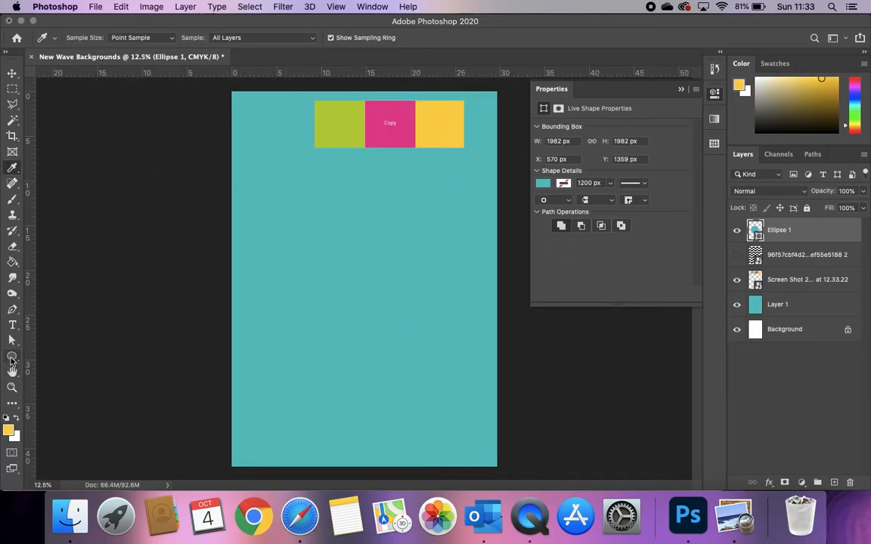
{"action": "left_click", "coordinate": [11, 356]}
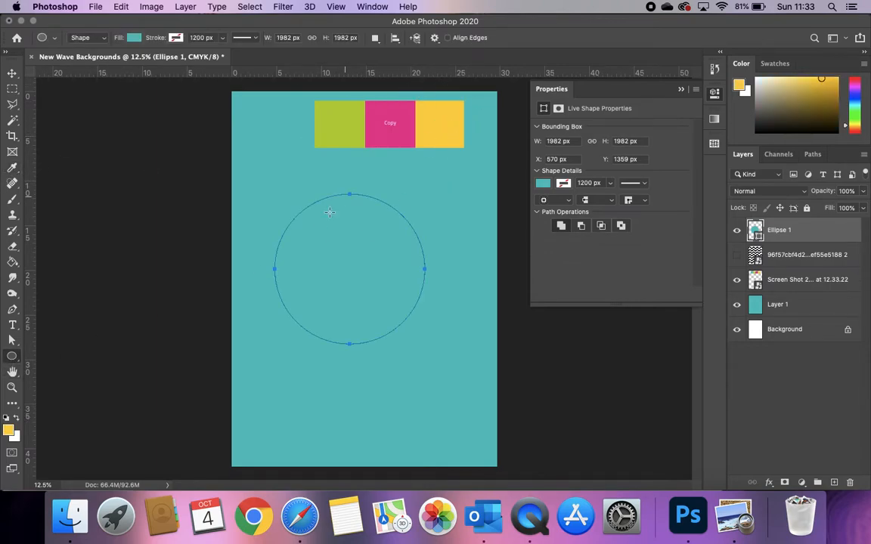
{"action": "left_click", "coordinate": [542, 183]}
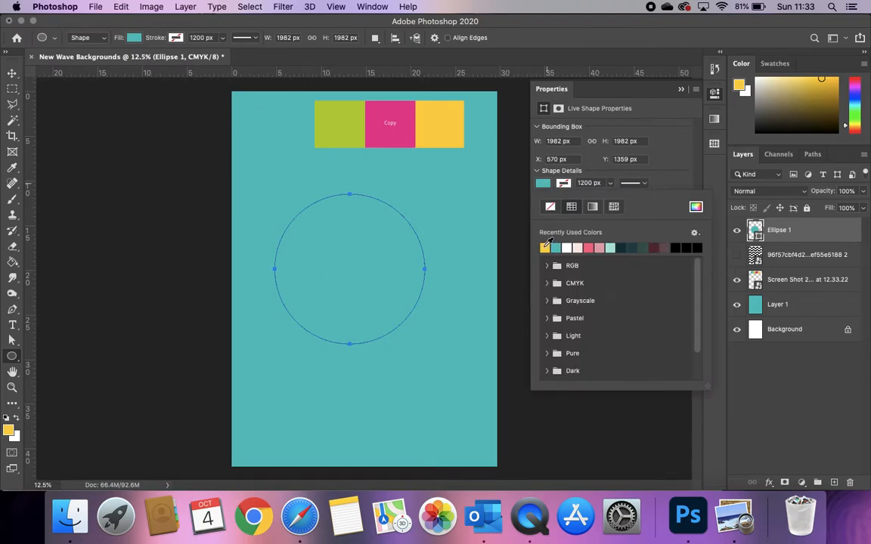
{"action": "left_click", "coordinate": [441, 116]}
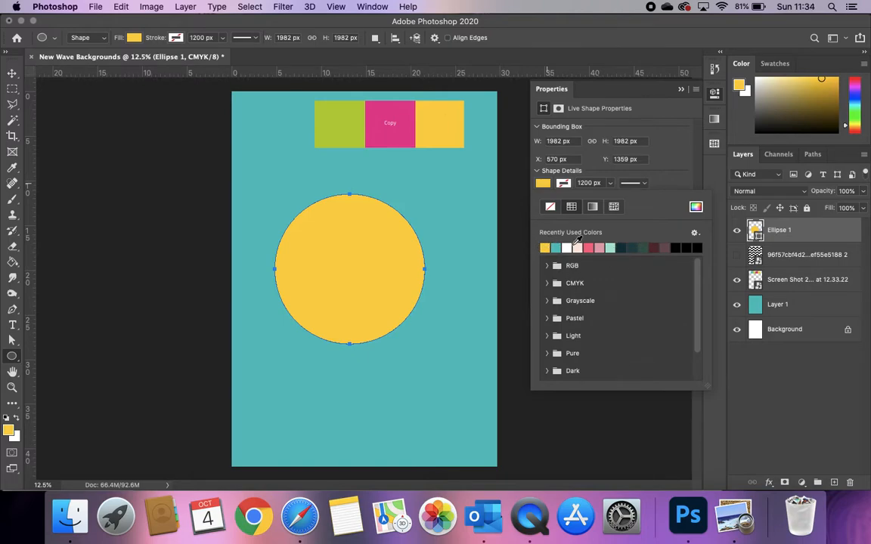
Scale the yellow circle to about 89.63%, move it up and left below the palette swatches, and apply the transform.
{"action": "left_click", "coordinate": [12, 72]}
{"action": "left_click_drag", "start_coordinate": [423, 345], "coordinate": [407, 330]}
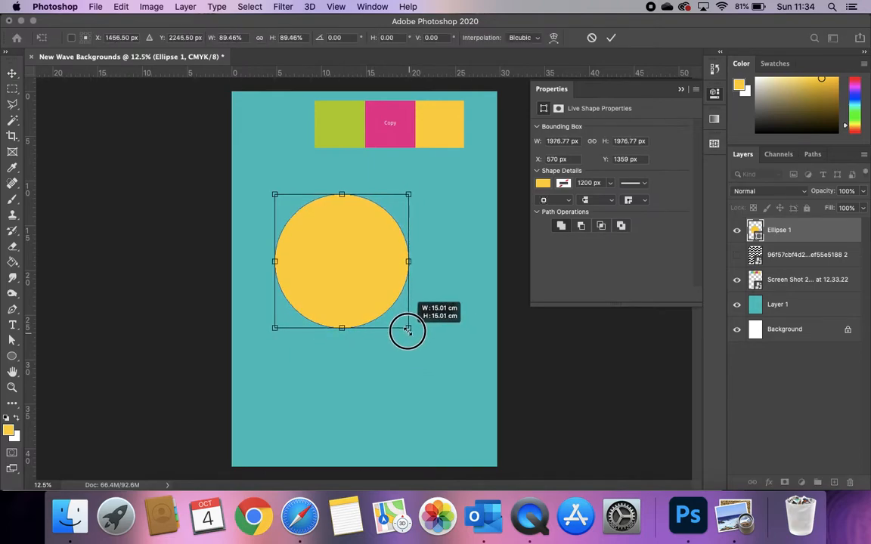
{"action": "left_click_drag", "start_coordinate": [346, 278], "coordinate": [314, 242]}
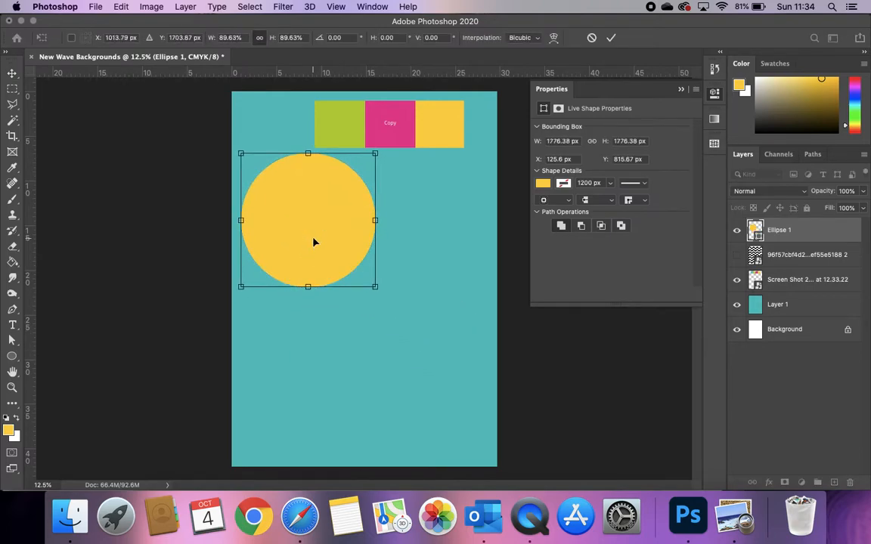
{"action": "left_click", "coordinate": [610, 37]}
{"action": "left_click", "coordinate": [680, 89]}
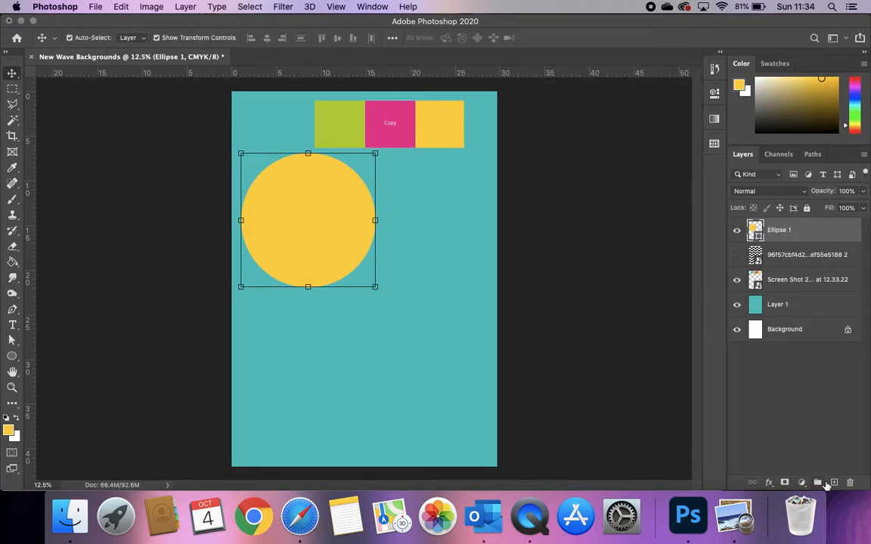
Add a new layer and draw a rectangle about 2124 × 926 px in the page's lower right area.
{"action": "left_click", "coordinate": [834, 484]}
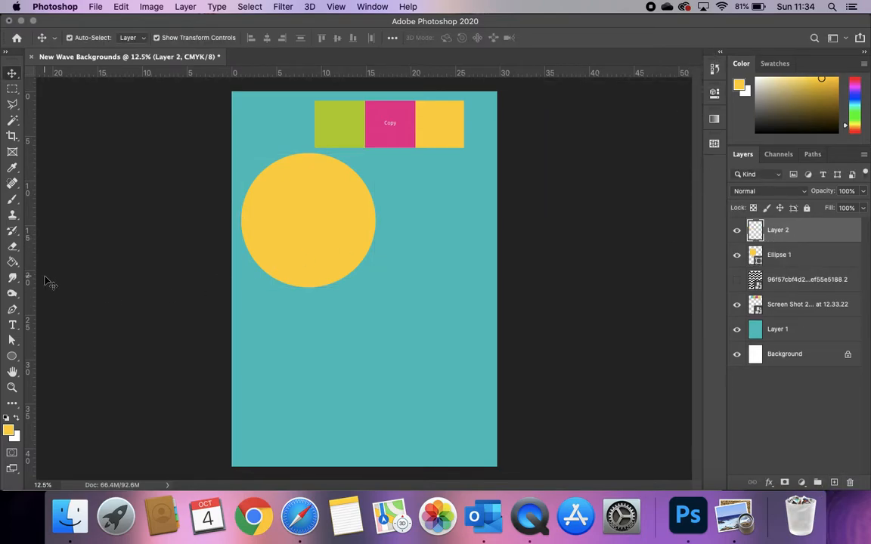
{"action": "left_click", "coordinate": [12, 356]}
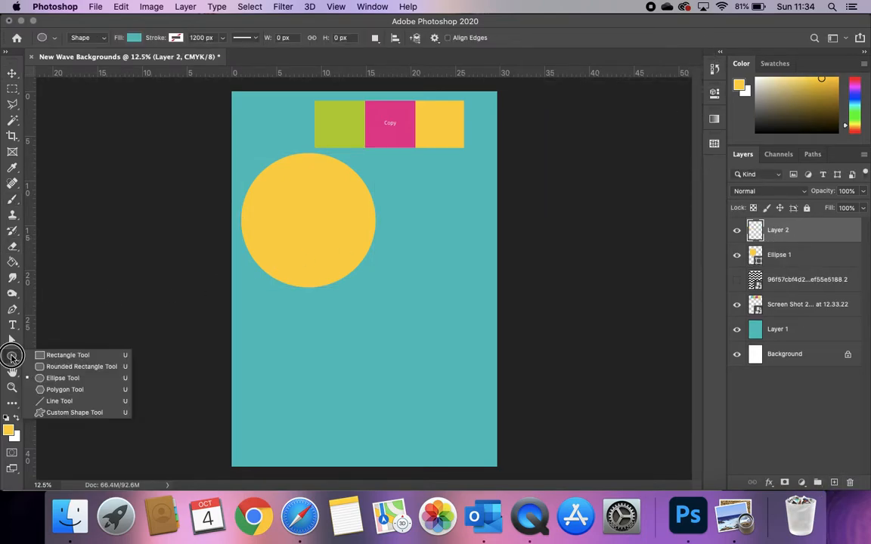
{"action": "left_click", "coordinate": [58, 354]}
{"action": "mouse_move", "coordinate": [330, 315]}
{"action": "left_mouse_down"}
{"action": "mouse_move", "coordinate": [492, 317]}
{"action": "mouse_move", "coordinate": [466, 394]}
{"action": "mouse_move", "coordinate": [492, 386]}
{"action": "left_mouse_up"}
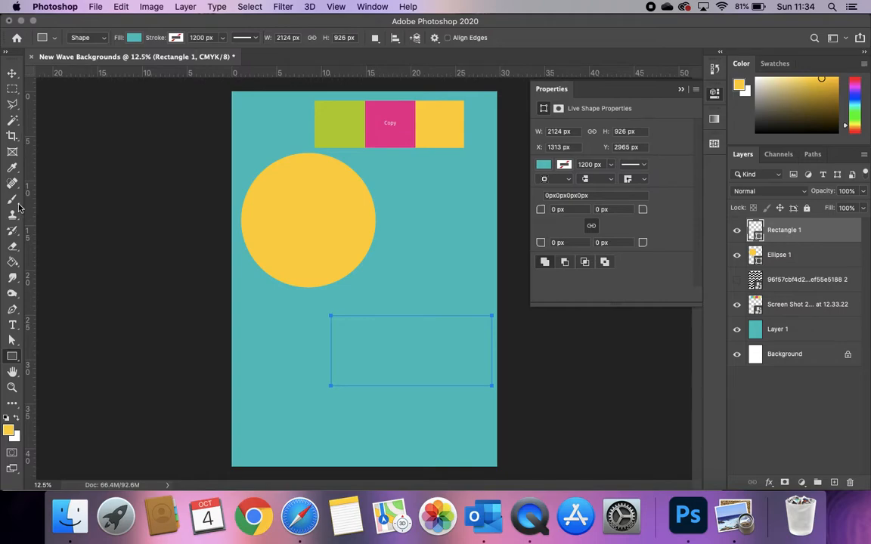
Sample the palette's pink swatch and fill the new rectangle with that pink.
{"action": "left_click", "coordinate": [12, 169]}
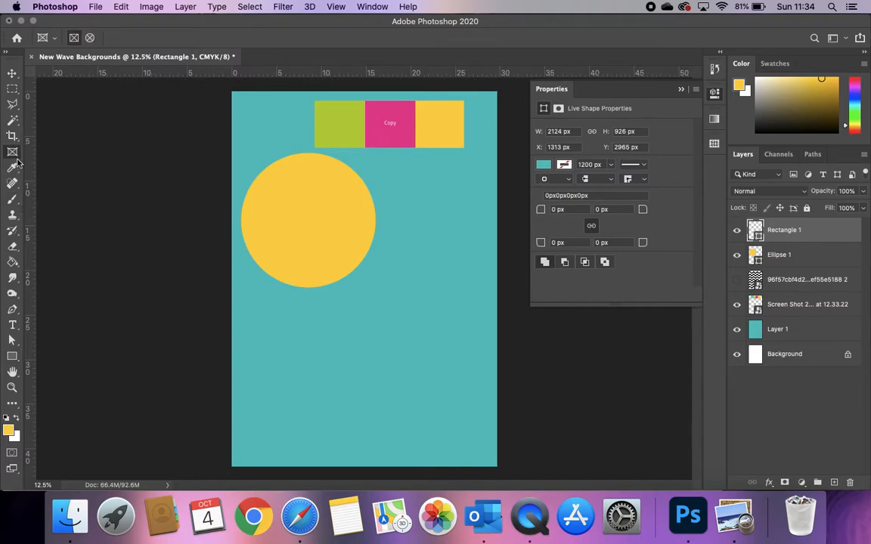
{"action": "left_click", "coordinate": [381, 108]}
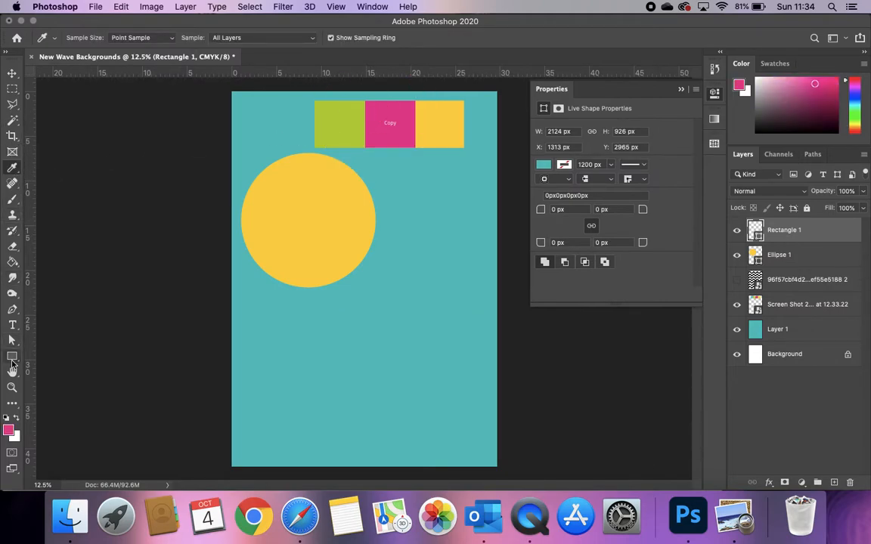
{"action": "left_click", "coordinate": [13, 362]}
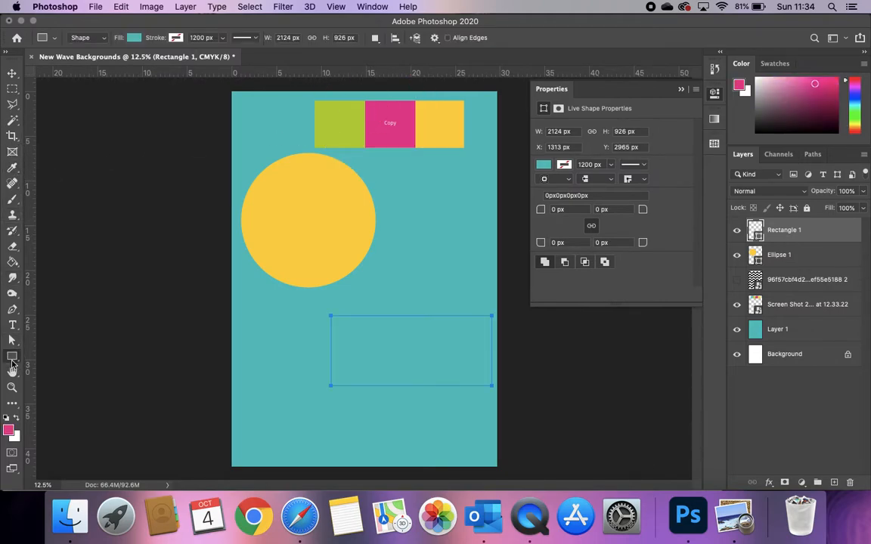
{"action": "left_click", "coordinate": [542, 166]}
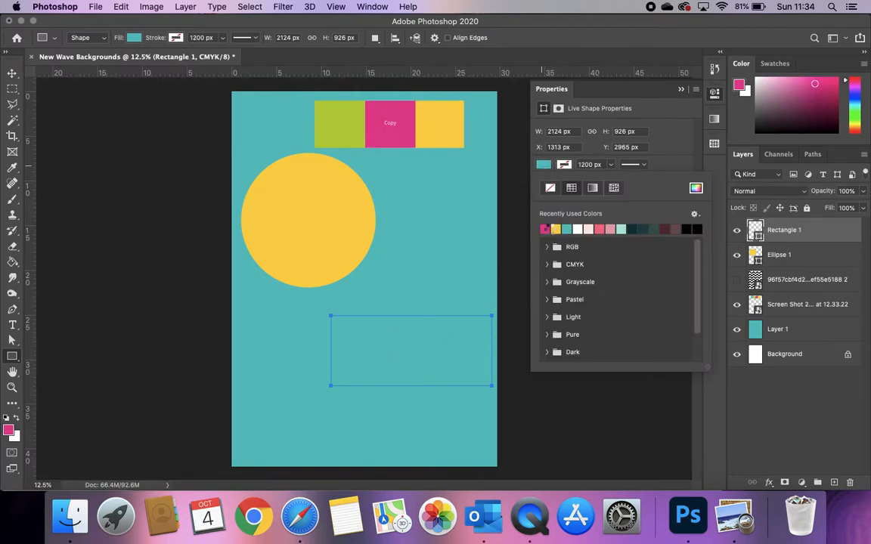
{"action": "left_click", "coordinate": [544, 229]}
{"action": "left_click", "coordinate": [678, 89]}
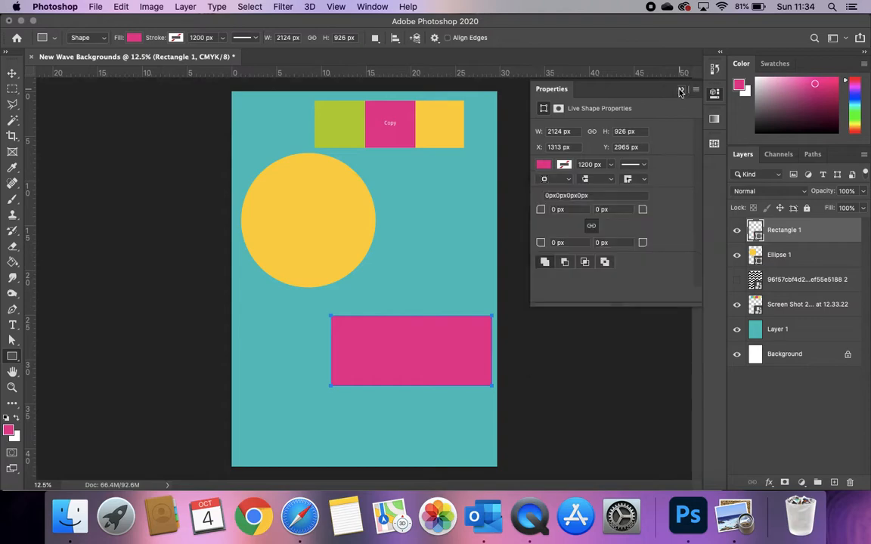
{"action": "left_click", "coordinate": [680, 89]}
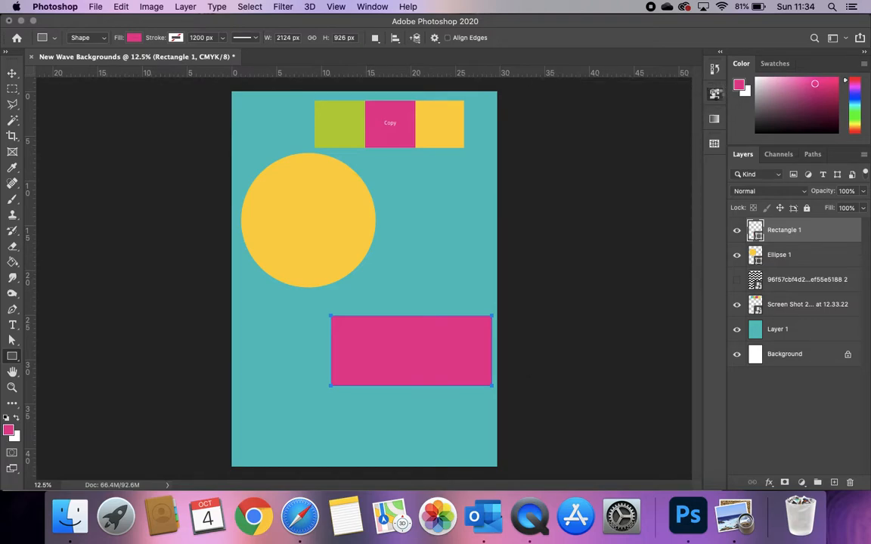
{"action": "left_click", "coordinate": [715, 93]}
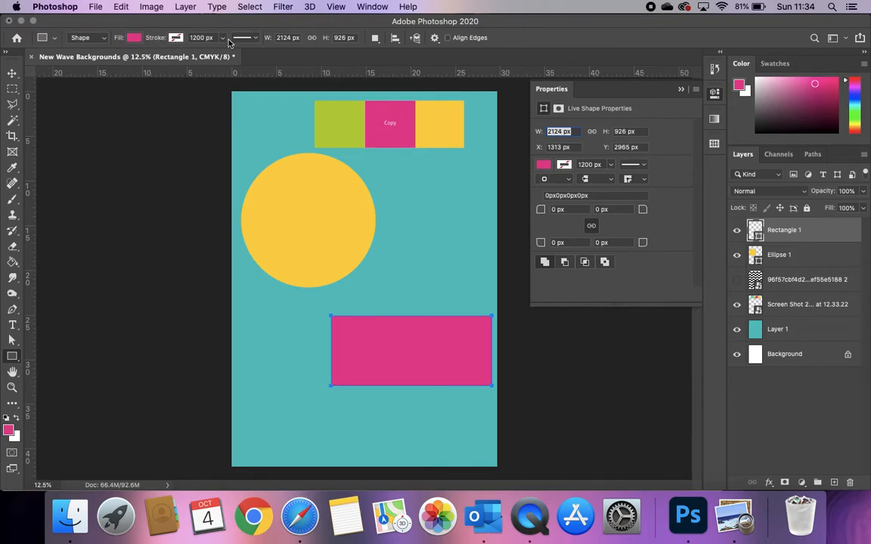
{"action": "left_click", "coordinate": [680, 89]}
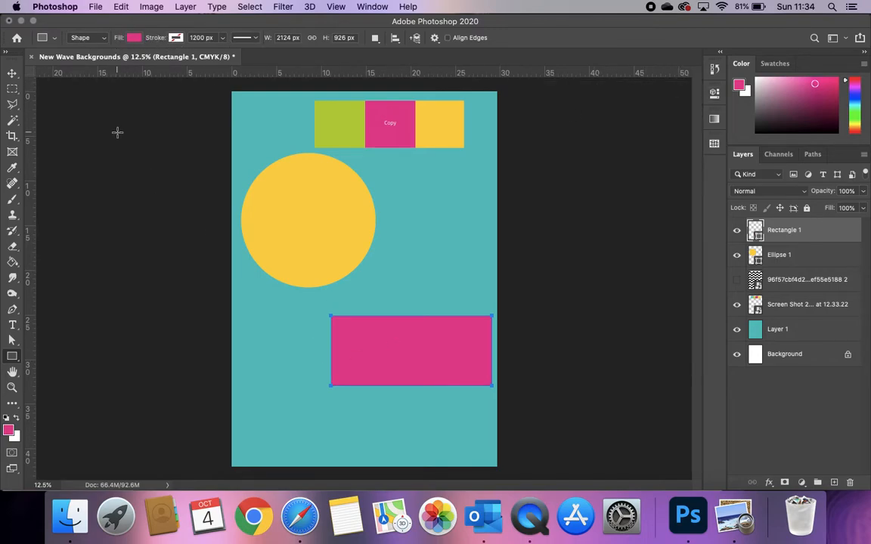
Move the pink rectangle slightly up and left, and nudge the yellow circle slightly down and right.
{"action": "left_click", "coordinate": [17, 74]}
{"action": "left_click_drag", "start_coordinate": [416, 359], "coordinate": [409, 350]}
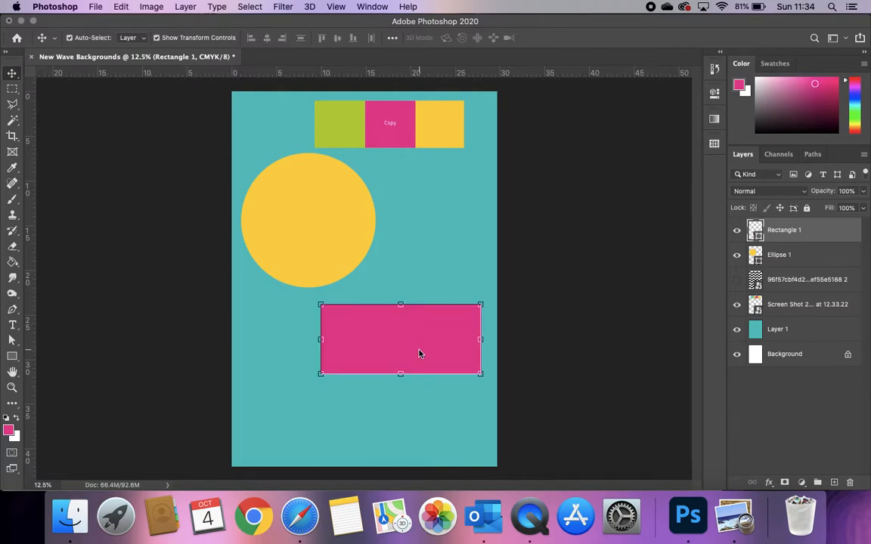
{"action": "left_click_drag", "start_coordinate": [327, 241], "coordinate": [329, 247]}
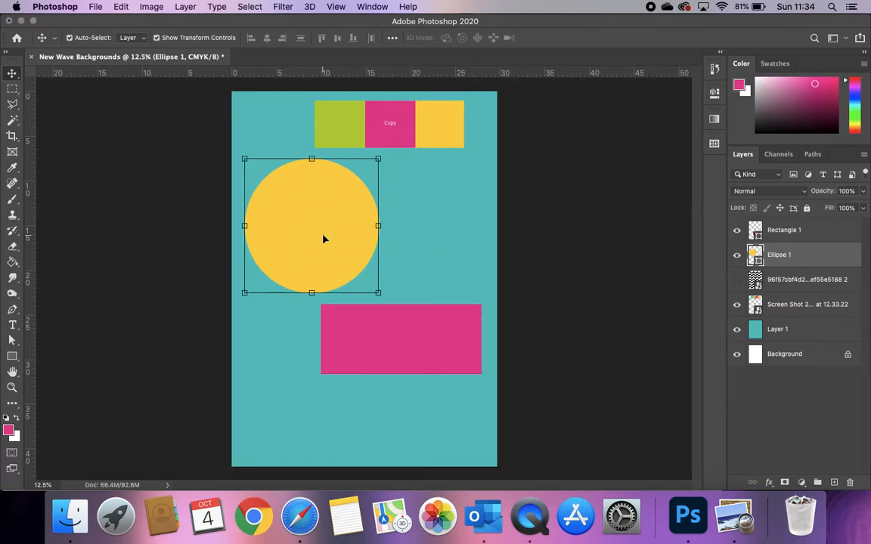
Open the layer style settings of the yellow circle and enable Outer Glow, keeping the circle in view.
{"action": "double_click", "coordinate": [833, 256]}
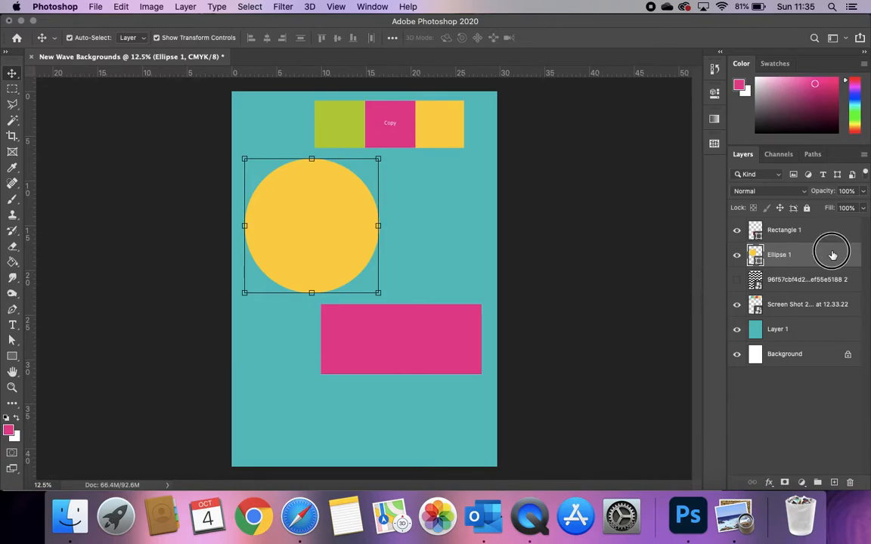
{"action": "left_click_drag", "start_coordinate": [743, 87], "coordinate": [729, 63]}
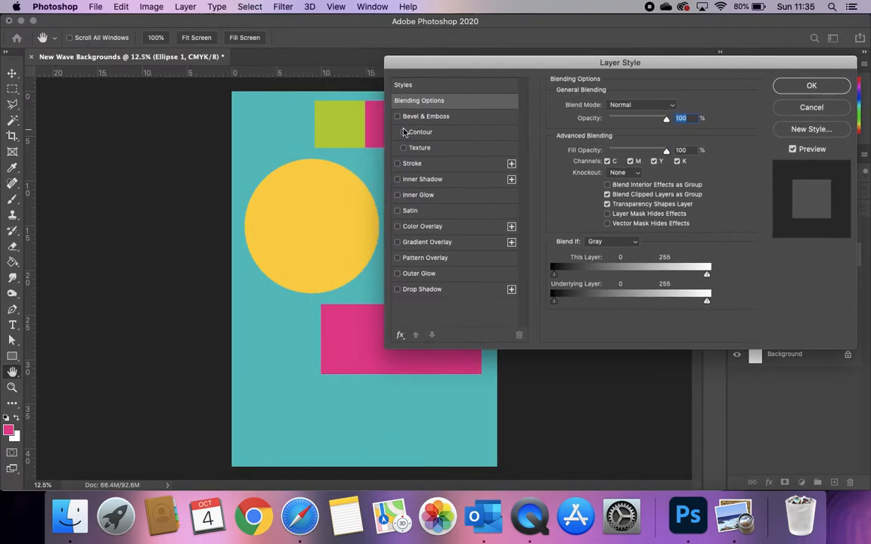
{"action": "left_click", "coordinate": [418, 277]}
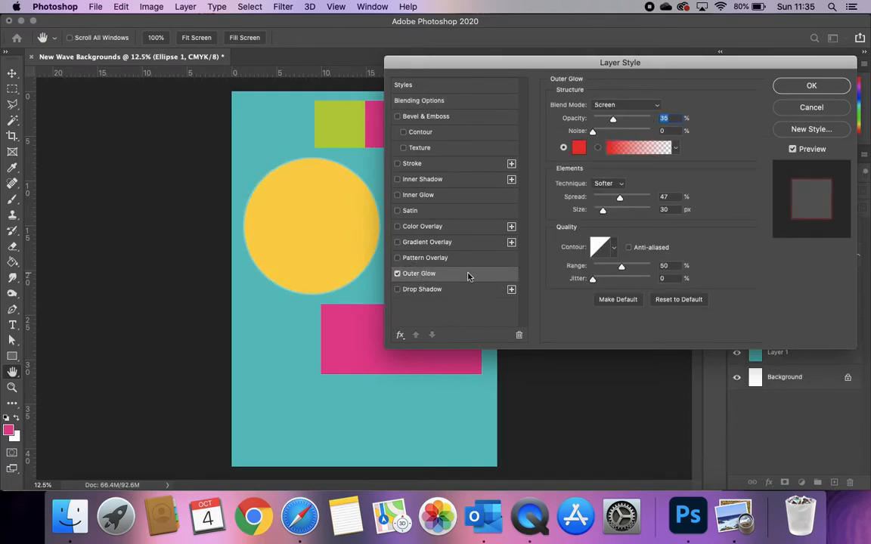
Try the Darken and Normal blend modes on the circle's outer glow and return to Screen.
{"action": "left_click", "coordinate": [620, 105]}
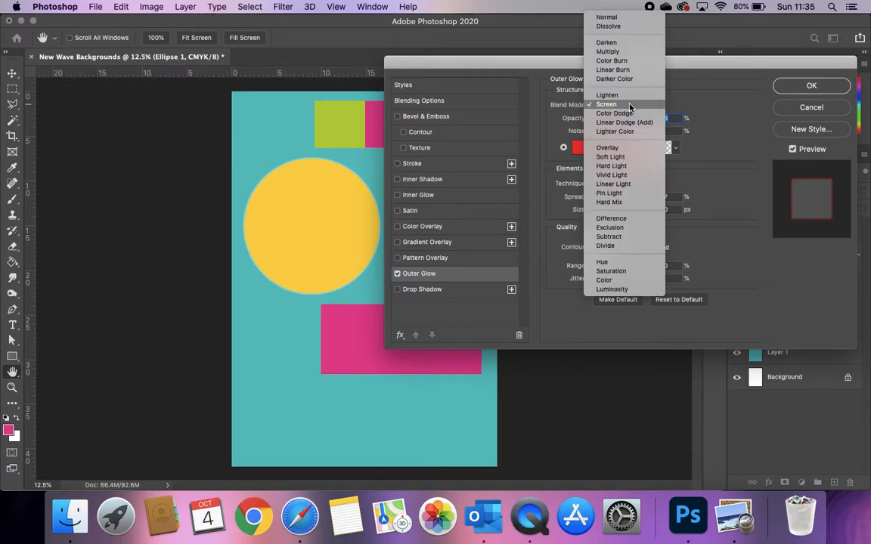
{"action": "left_click", "coordinate": [614, 35]}
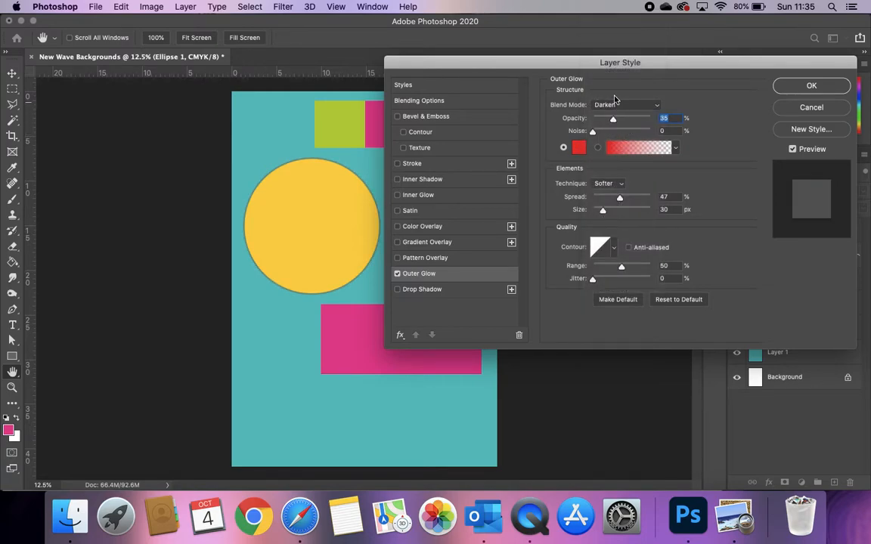
{"action": "left_click", "coordinate": [614, 105]}
{"action": "left_click", "coordinate": [616, 76]}
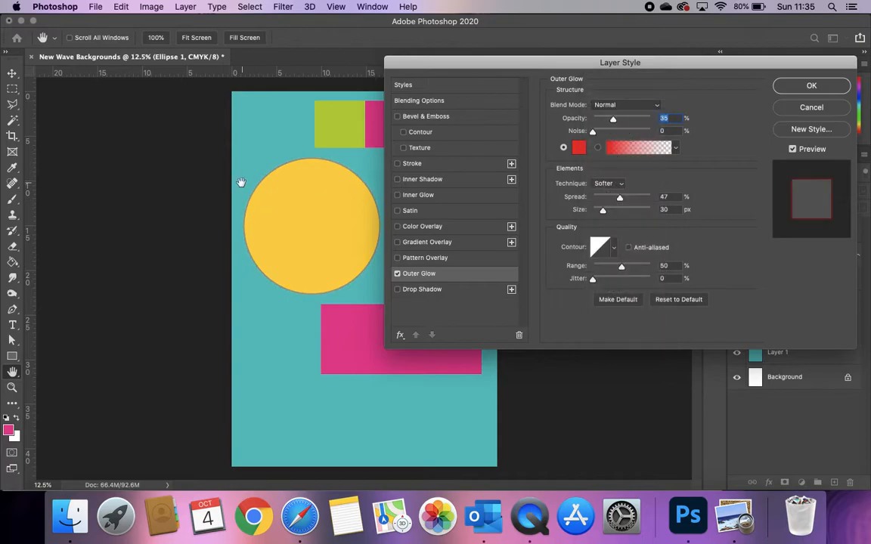
{"action": "left_click", "coordinate": [620, 105]}
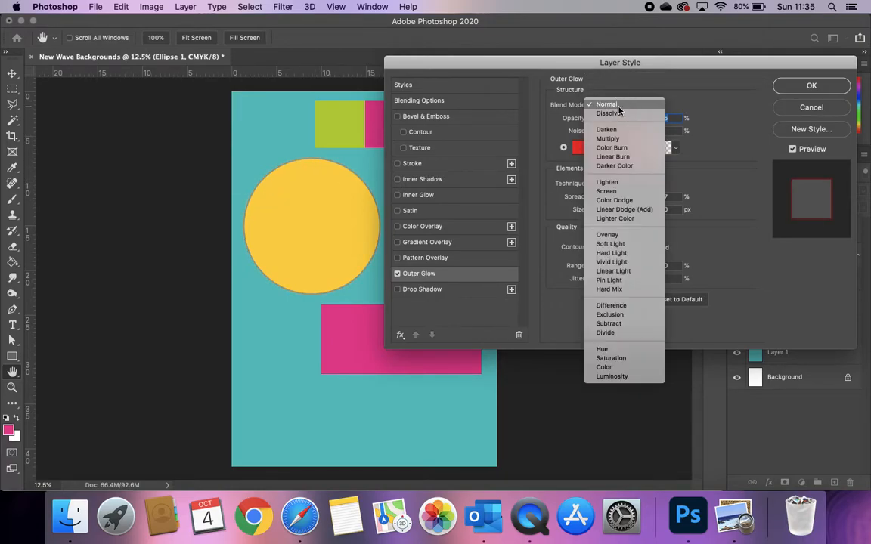
{"action": "left_click", "coordinate": [607, 191]}
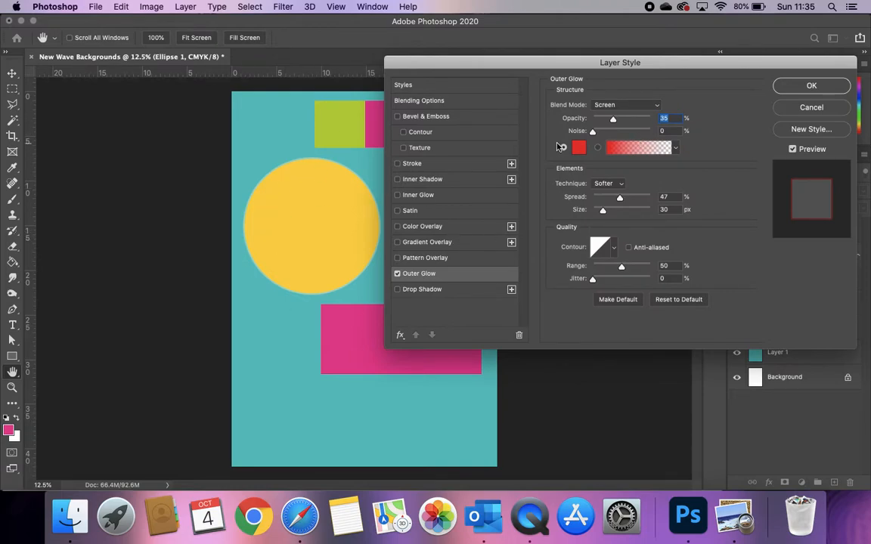
Set the circle's outer glow to 47% opacity, 65% noise, 28% spread and a size of 122 px.
{"action": "left_click_drag", "start_coordinate": [593, 132], "coordinate": [637, 132]}
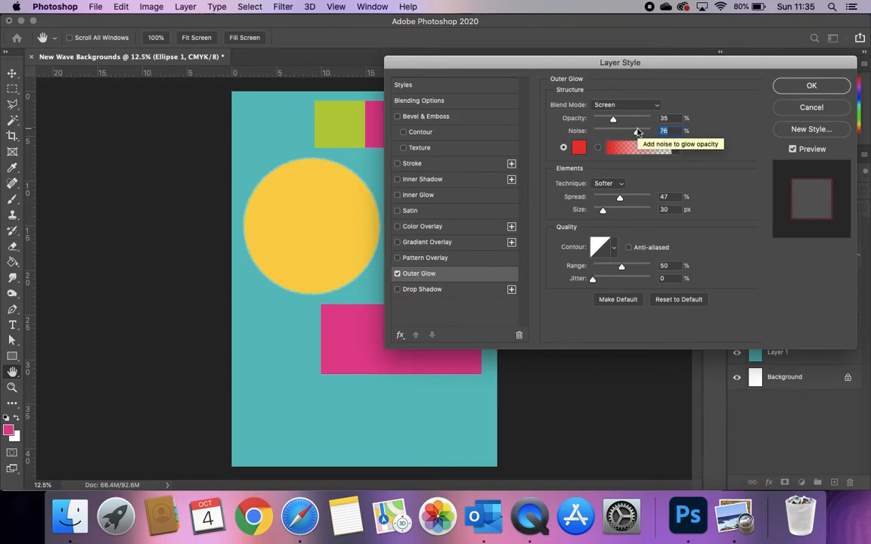
{"action": "left_click_drag", "start_coordinate": [637, 133], "coordinate": [619, 121]}
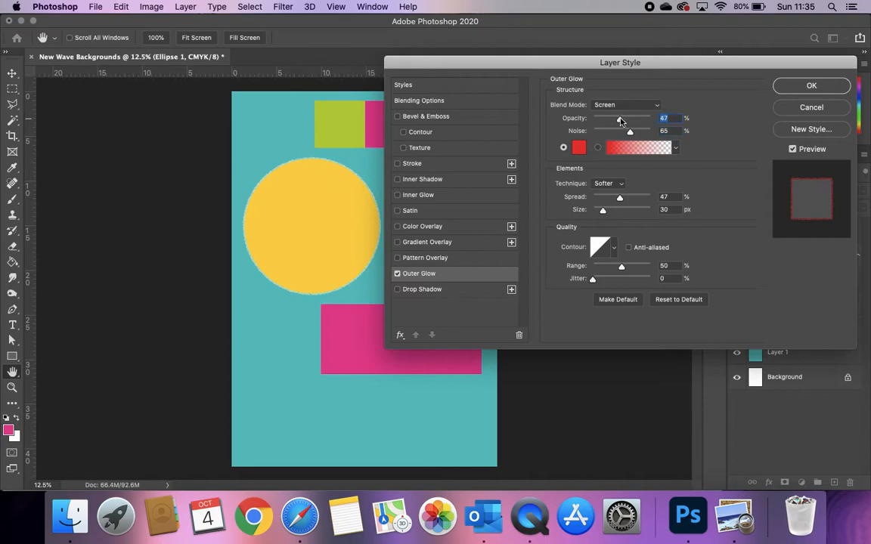
{"action": "key", "text": "super+plus"}
{"action": "key", "text": "super+plus"}
{"action": "key", "text": "super+plus"}
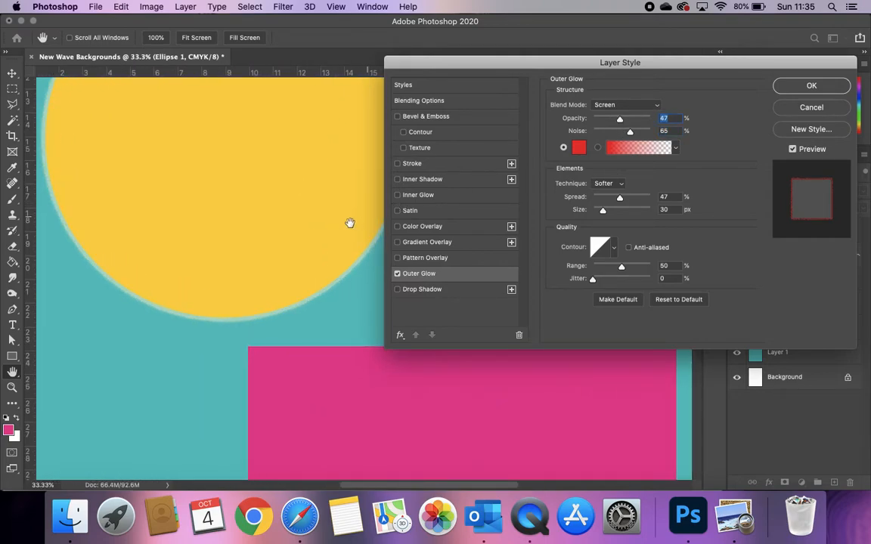
{"action": "scroll", "coordinate": [344, 225], "scroll_direction": "up", "scroll_amount": 6}
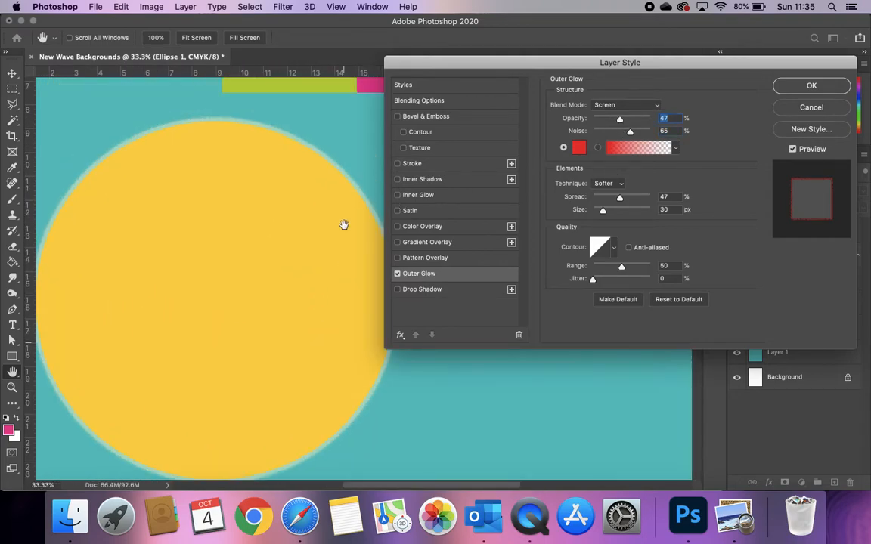
{"action": "mouse_move", "coordinate": [621, 199]}
{"action": "left_mouse_down"}
{"action": "mouse_move", "coordinate": [639, 200]}
{"action": "mouse_move", "coordinate": [624, 212]}
{"action": "mouse_move", "coordinate": [609, 197]}
{"action": "left_mouse_up"}
Try the Precise technique for the circle's outer glow and switch back to Softer.
{"action": "left_click", "coordinate": [612, 183]}
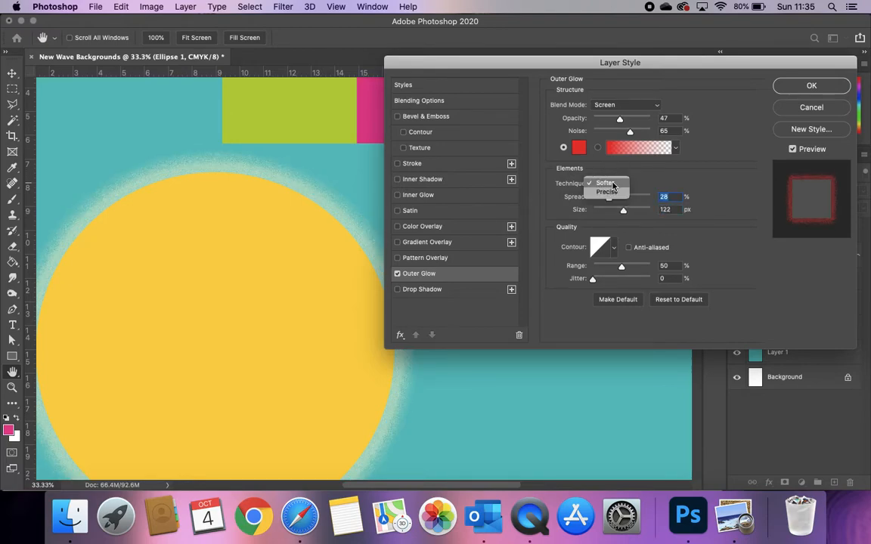
{"action": "left_click", "coordinate": [609, 193]}
{"action": "left_click", "coordinate": [610, 183]}
{"action": "left_click", "coordinate": [609, 172]}
Reduce the circle's outer glow to 33% opacity, 17% spread and a size of 73 px.
{"action": "left_click_drag", "start_coordinate": [623, 210], "coordinate": [602, 201]}
{"action": "left_click_drag", "start_coordinate": [616, 120], "coordinate": [612, 121]}
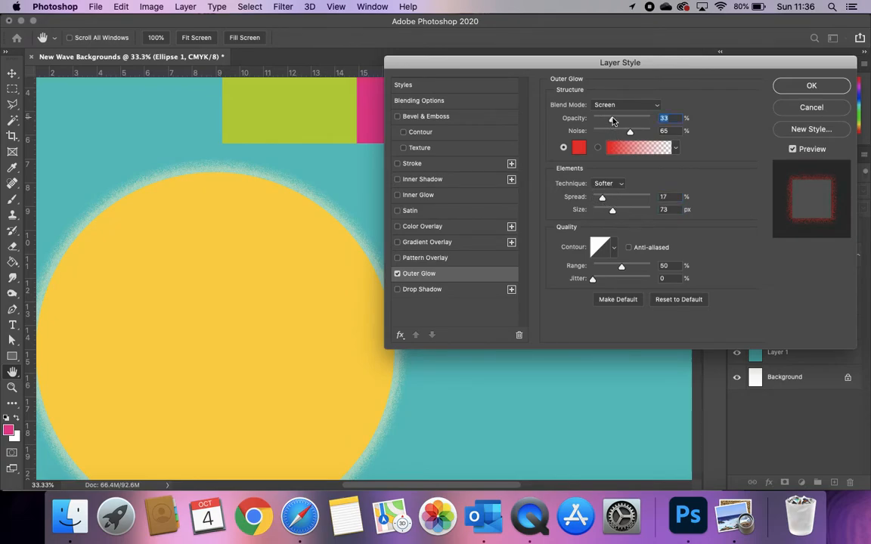
{"action": "key", "text": "super+minus"}
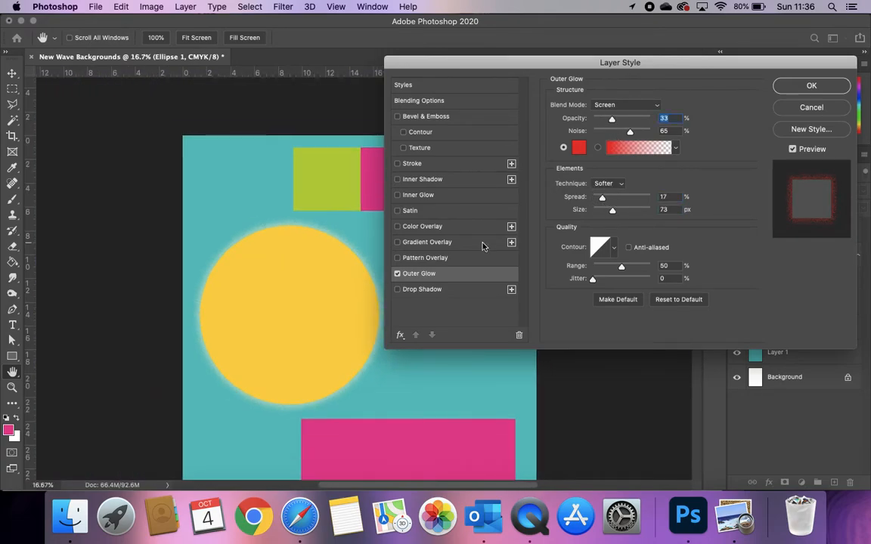
Try a 57 px size for the circle's outer glow with the pink sampled from the palette image.
{"action": "key", "text": "super+minus"}
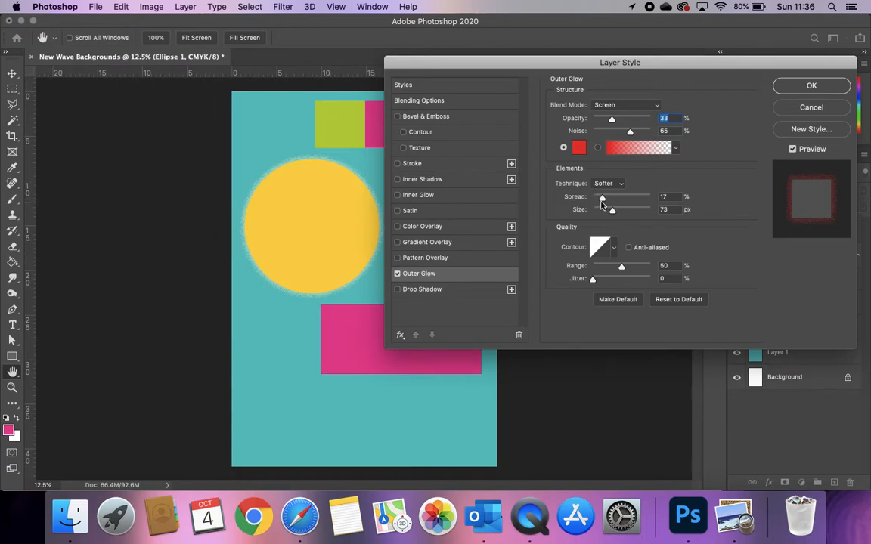
{"action": "left_click_drag", "start_coordinate": [611, 211], "coordinate": [608, 210]}
{"action": "left_click", "coordinate": [579, 148]}
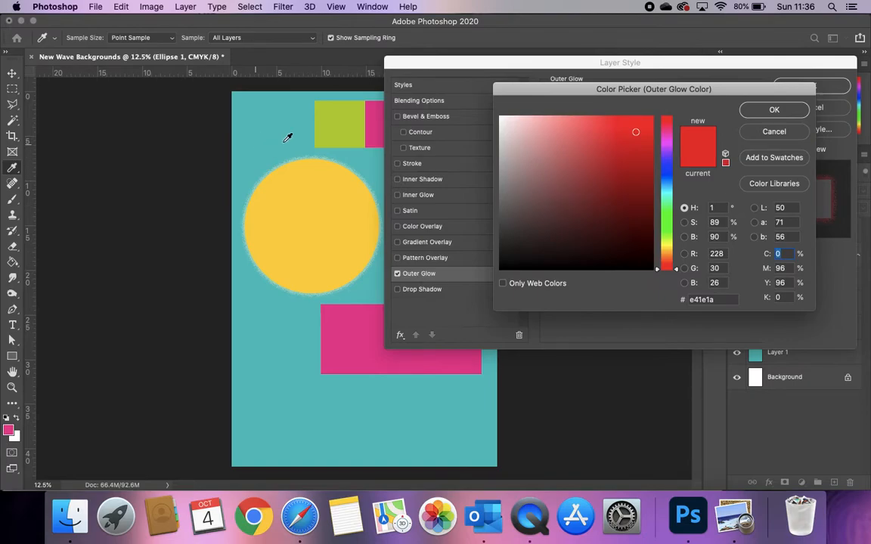
{"action": "left_click", "coordinate": [375, 121]}
{"action": "left_click", "coordinate": [774, 110]}
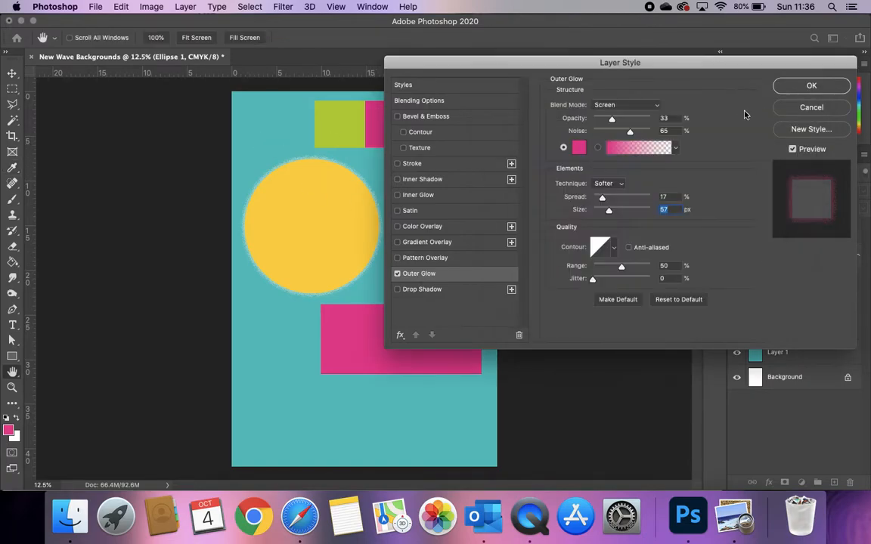
Try the Multiply and Normal blend modes on the circle's outer glow.
{"action": "left_click", "coordinate": [643, 106]}
{"action": "left_click", "coordinate": [611, 52]}
{"action": "left_click", "coordinate": [609, 107]}
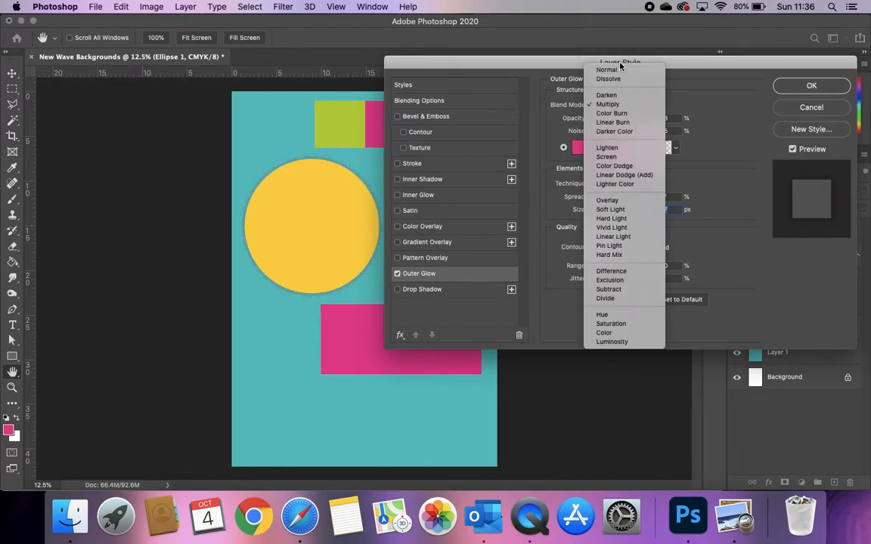
{"action": "left_click", "coordinate": [608, 62]}
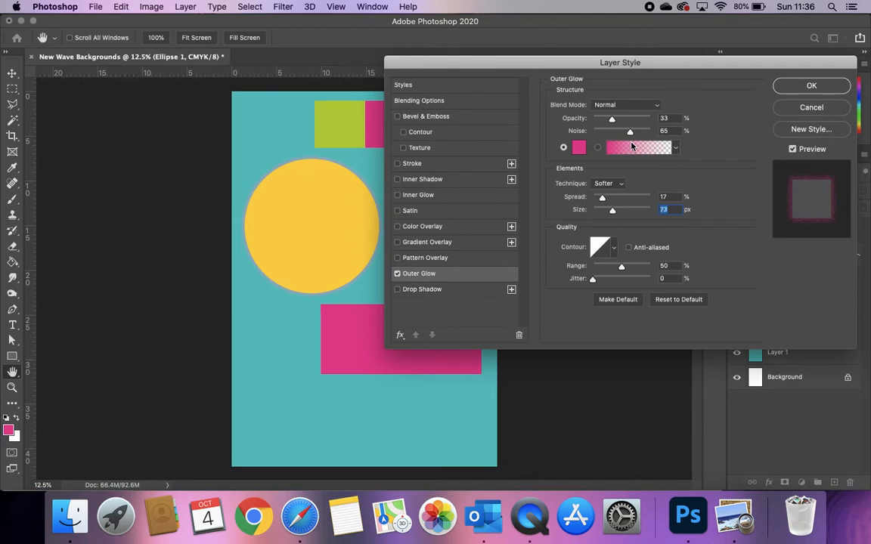
Change the circle's outer glow colour to black, set its blend mode to Screen, and apply the layer style.
{"action": "left_click", "coordinate": [578, 148]}
{"action": "left_click_drag", "start_coordinate": [533, 231], "coordinate": [499, 272]}
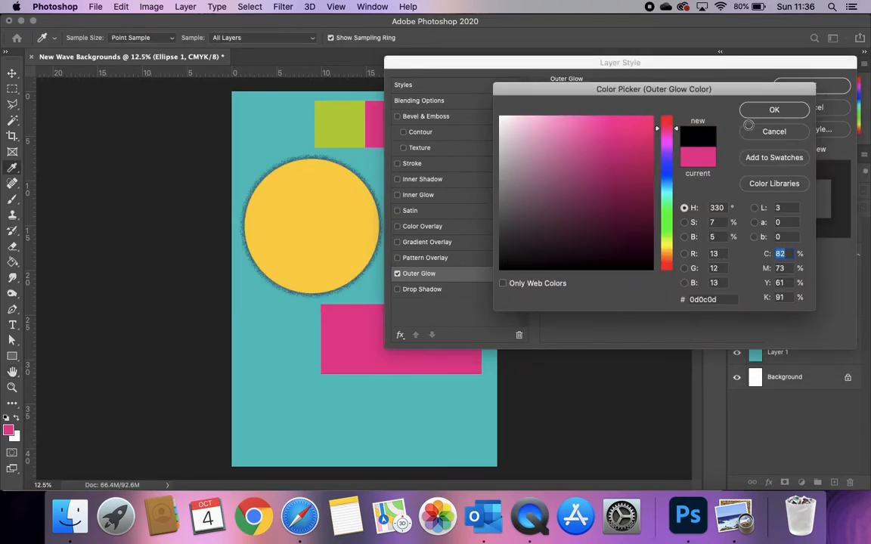
{"action": "left_click", "coordinate": [774, 110]}
{"action": "left_click", "coordinate": [605, 105]}
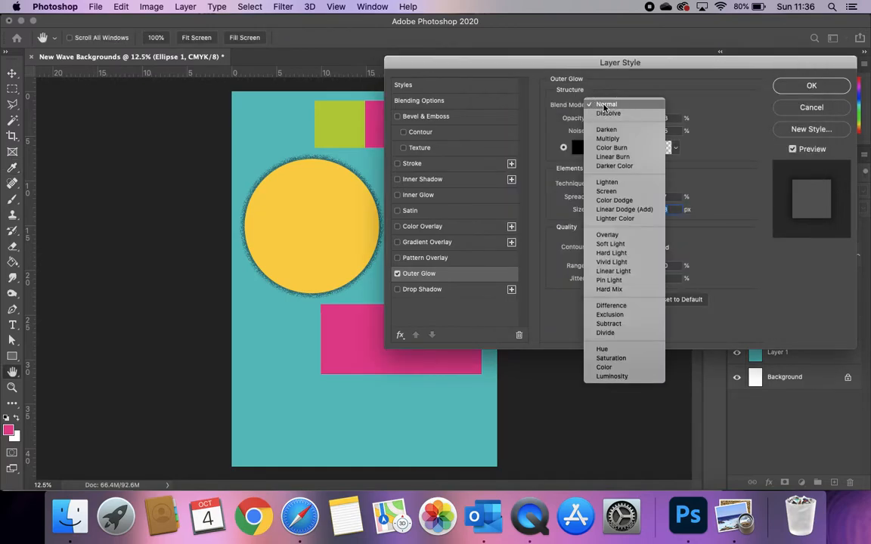
{"action": "left_click", "coordinate": [605, 183]}
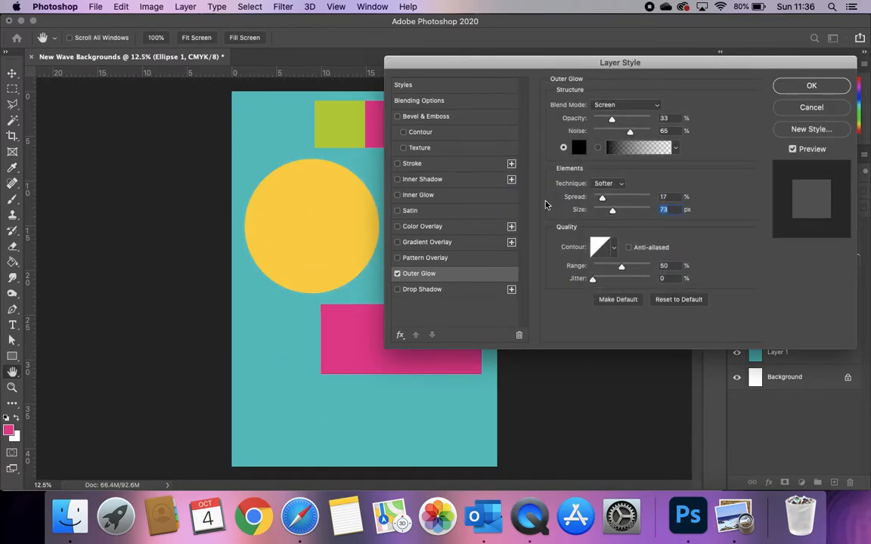
{"action": "left_click_drag", "start_coordinate": [827, 67], "coordinate": [824, 67]}
{"action": "left_click", "coordinate": [808, 86]}
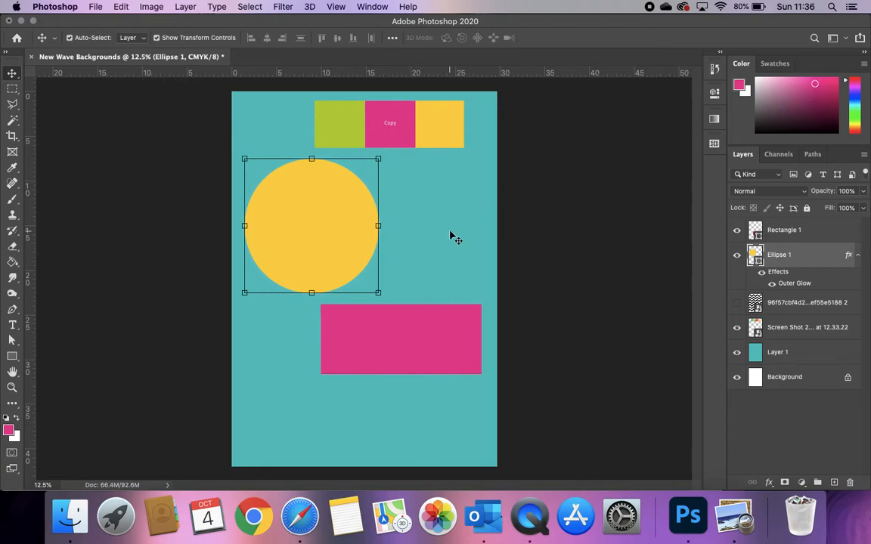
Add a black Multiply drop shadow at 43% opacity to the pink rectangle.
{"action": "left_click", "coordinate": [429, 313]}
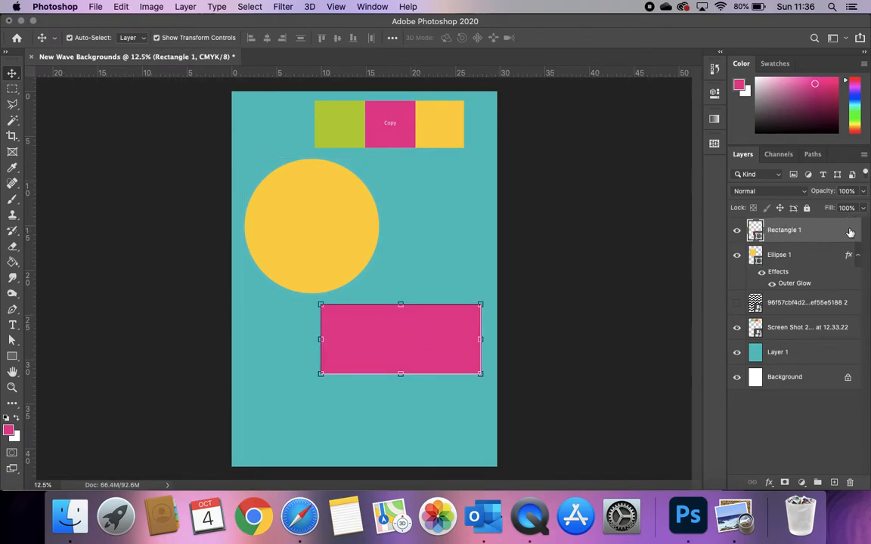
{"action": "double_click", "coordinate": [849, 232]}
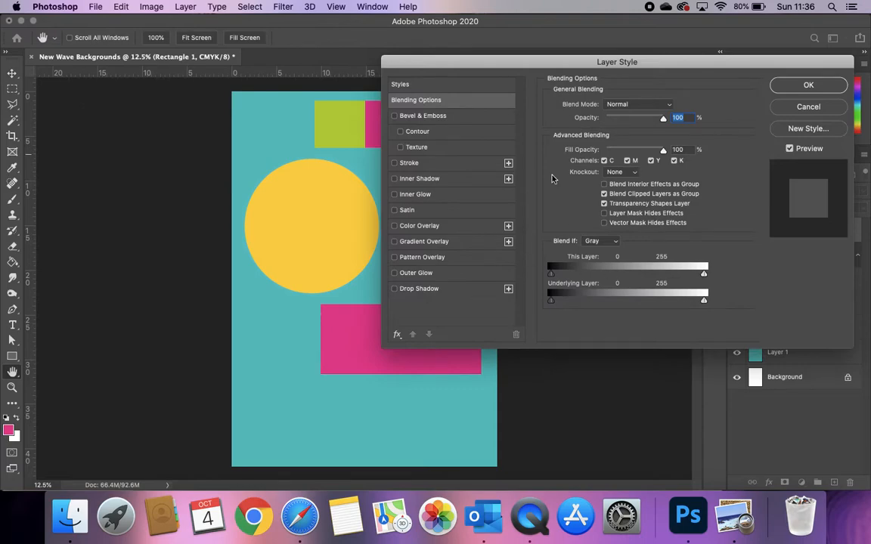
{"action": "left_click", "coordinate": [439, 292]}
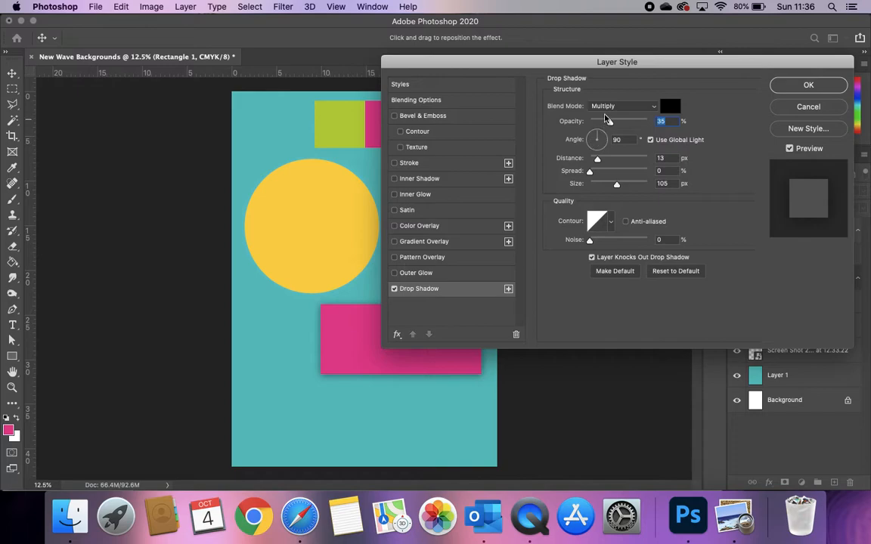
{"action": "left_click_drag", "start_coordinate": [610, 120], "coordinate": [641, 122]}
{"action": "left_click", "coordinate": [614, 121]}
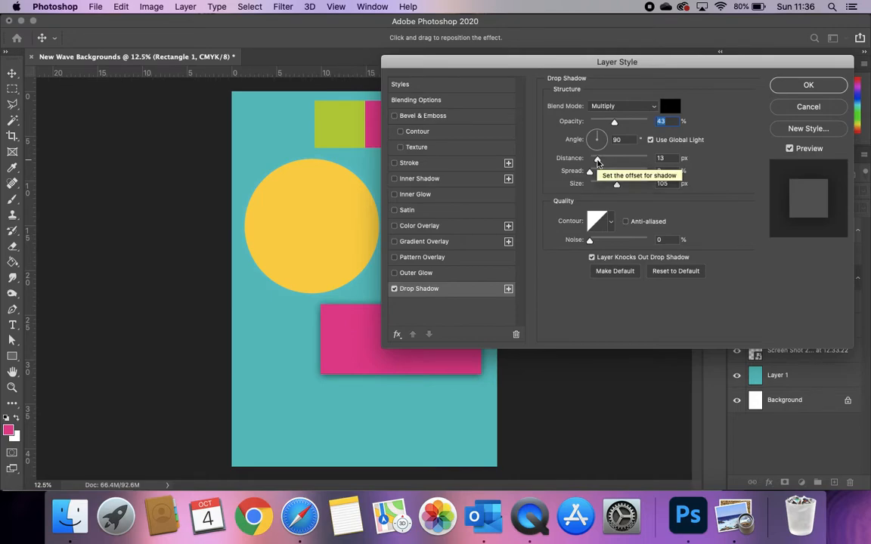
Set the rectangle's drop shadow to 49 px distance, 9% spread and 38 px size.
{"action": "left_click_drag", "start_coordinate": [597, 162], "coordinate": [604, 185]}
{"action": "left_click", "coordinate": [589, 172]}
{"action": "left_click", "coordinate": [618, 156]}
{"action": "left_click", "coordinate": [596, 172]}
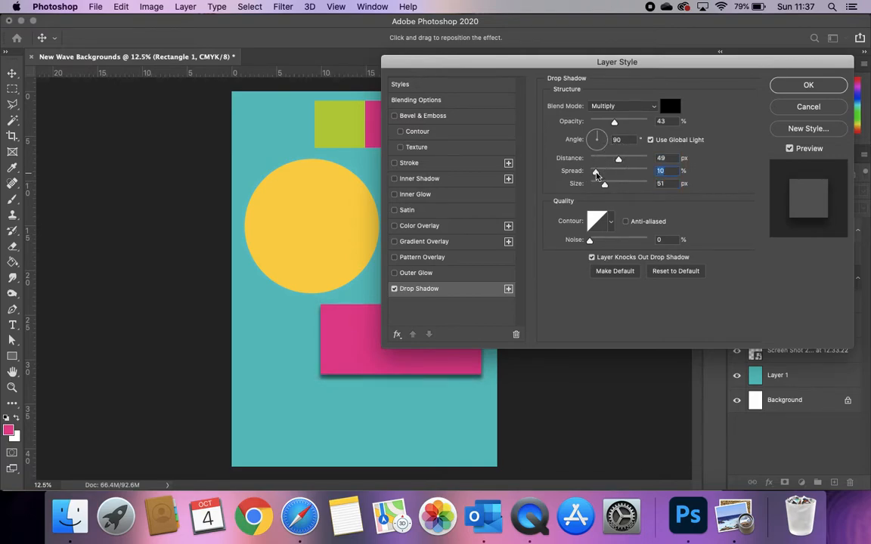
{"action": "left_click_drag", "start_coordinate": [605, 186], "coordinate": [595, 171]}
Adjust the rectangle's drop shadow to 28% opacity, a 46° angle and 67 px distance, and apply it.
{"action": "left_click_drag", "start_coordinate": [613, 121], "coordinate": [606, 121]}
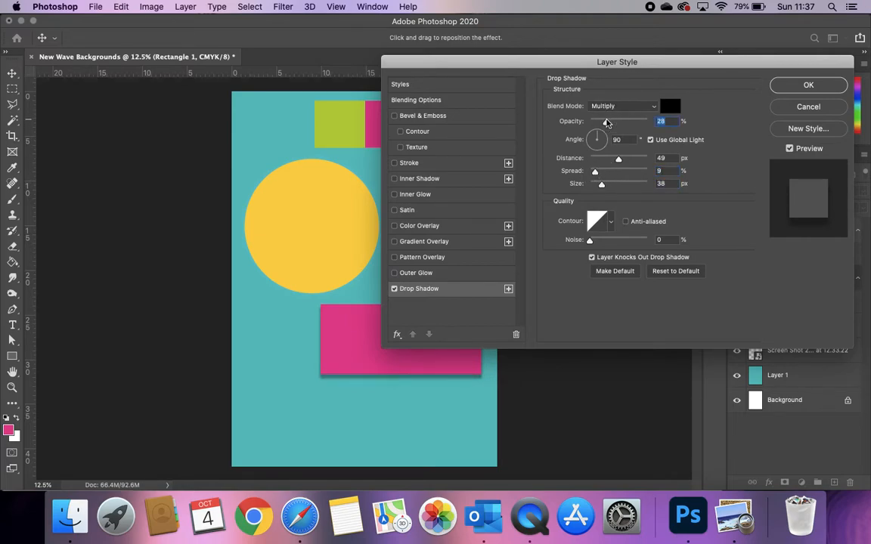
{"action": "left_click", "coordinate": [604, 138]}
{"action": "left_click_drag", "start_coordinate": [605, 137], "coordinate": [601, 135]}
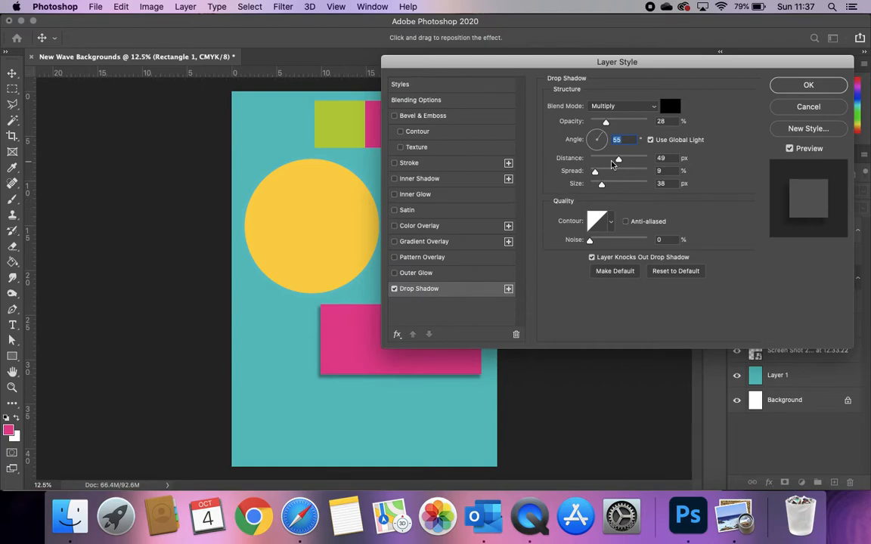
{"action": "left_click_drag", "start_coordinate": [618, 160], "coordinate": [603, 136]}
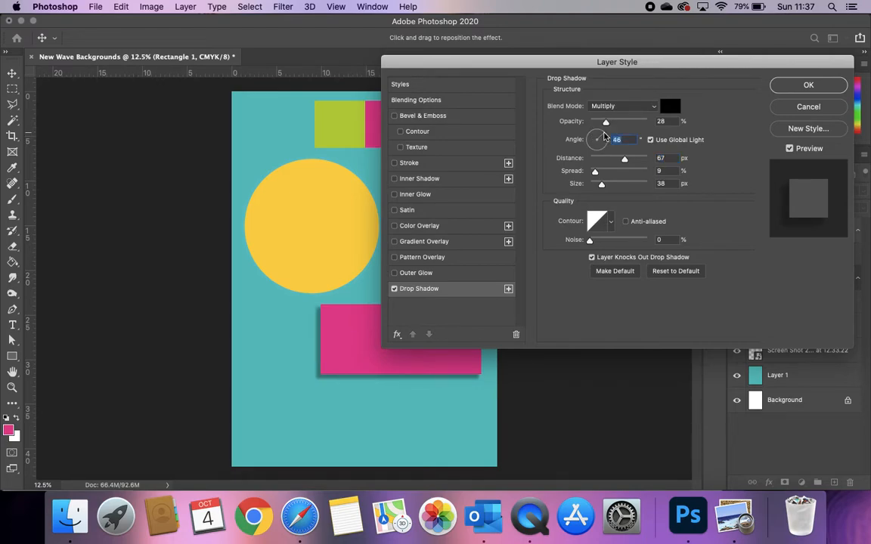
{"action": "left_click", "coordinate": [808, 85]}
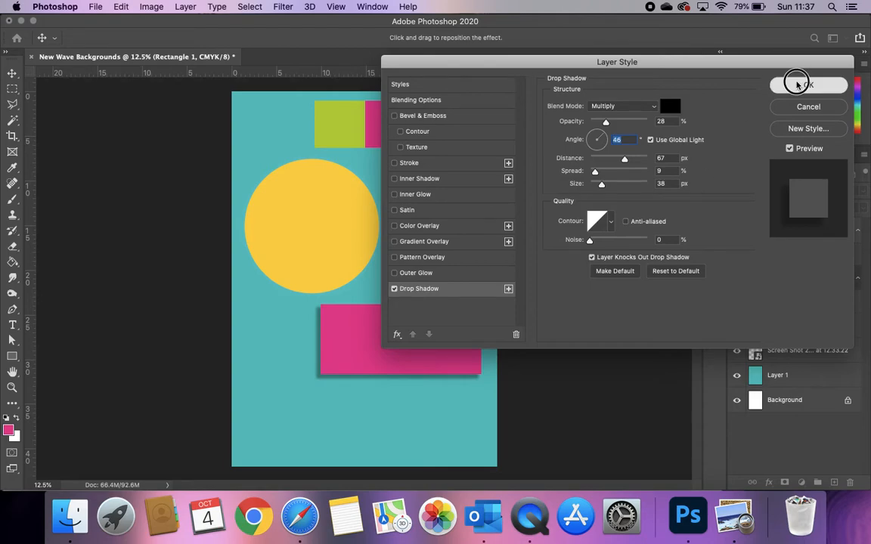
Shift the pink rectangle slightly down and right, the palette image right, and the yellow circle slightly down.
{"action": "left_click_drag", "start_coordinate": [387, 337], "coordinate": [421, 358]}
{"action": "mouse_move", "coordinate": [325, 195]}
{"action": "left_mouse_down"}
{"action": "mouse_move", "coordinate": [328, 208]}
{"action": "mouse_move", "coordinate": [330, 202]}
{"action": "left_mouse_up"}
{"action": "left_click_drag", "start_coordinate": [445, 102], "coordinate": [461, 103]}
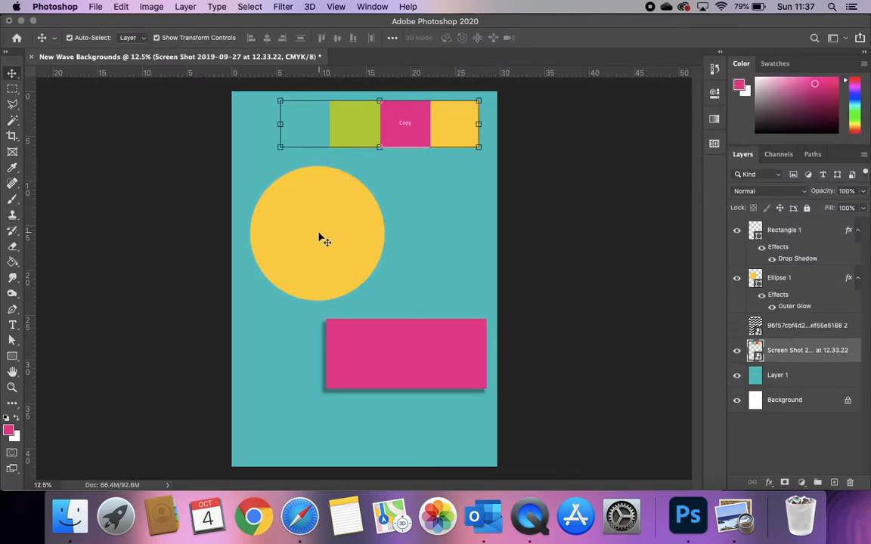
{"action": "left_click", "coordinate": [291, 214]}
{"action": "left_click", "coordinate": [433, 353]}
{"action": "left_click_drag", "start_coordinate": [340, 210], "coordinate": [325, 219]}
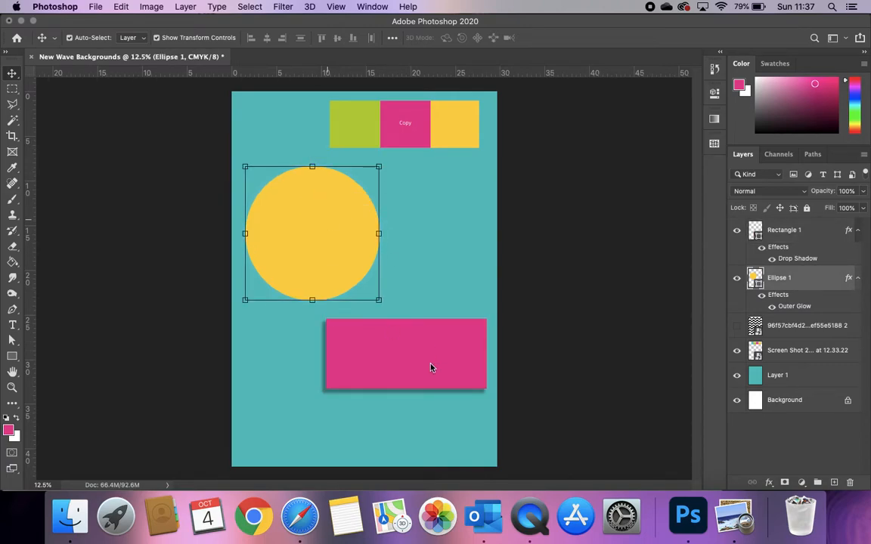
Show the chevron image layer above all other layers and scale it down to just cover the yellow circle.
{"action": "left_click", "coordinate": [739, 330]}
{"action": "left_click_drag", "start_coordinate": [814, 327], "coordinate": [799, 231]}
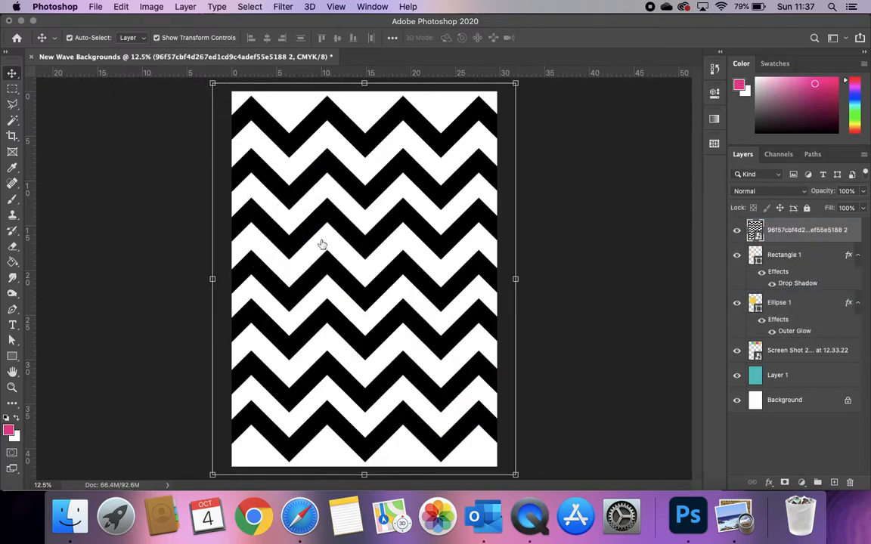
{"action": "left_click_drag", "start_coordinate": [514, 474], "coordinate": [360, 254]}
{"action": "key", "text": "Return"}
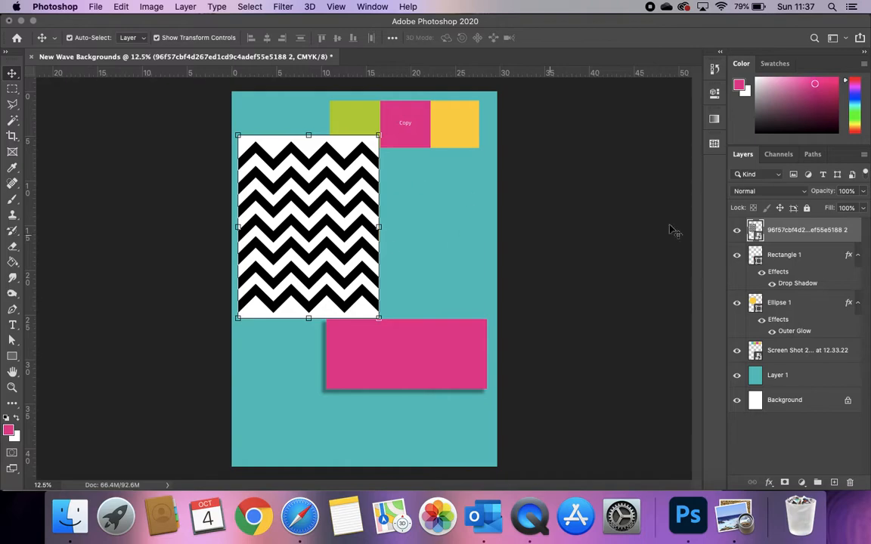
Lower the chevron layer's opacity to 48% and reposition the pattern over the yellow circle.
{"action": "left_click_drag", "start_coordinate": [862, 191], "coordinate": [833, 208]}
{"action": "left_click_drag", "start_coordinate": [348, 149], "coordinate": [352, 155]}
{"action": "key", "text": "super+plus"}
{"action": "key", "text": "super+plus"}
{"action": "key", "text": "super+plus"}
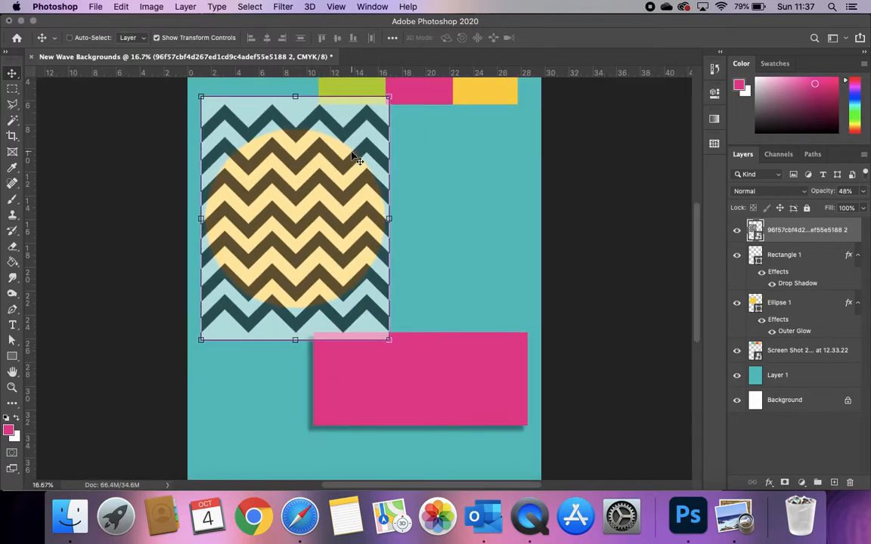
{"action": "scroll", "coordinate": [351, 155], "scroll_direction": "up", "scroll_amount": 8}
{"action": "scroll", "coordinate": [352, 156], "scroll_direction": "left", "scroll_amount": 2}
{"action": "scroll", "coordinate": [352, 154], "scroll_direction": "down", "scroll_amount": 10}
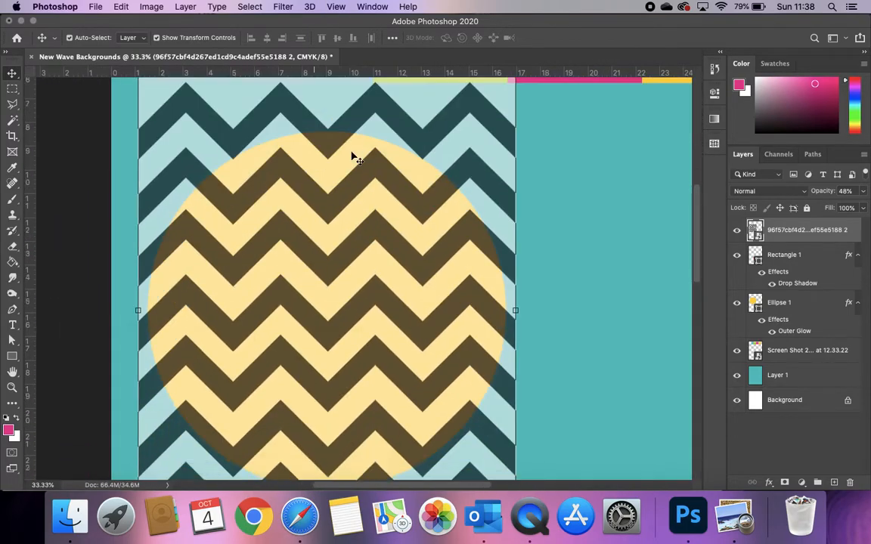
{"action": "scroll", "coordinate": [444, 439], "scroll_direction": "down", "scroll_amount": 10}
{"action": "scroll", "coordinate": [444, 439], "scroll_direction": "up", "scroll_amount": 10}
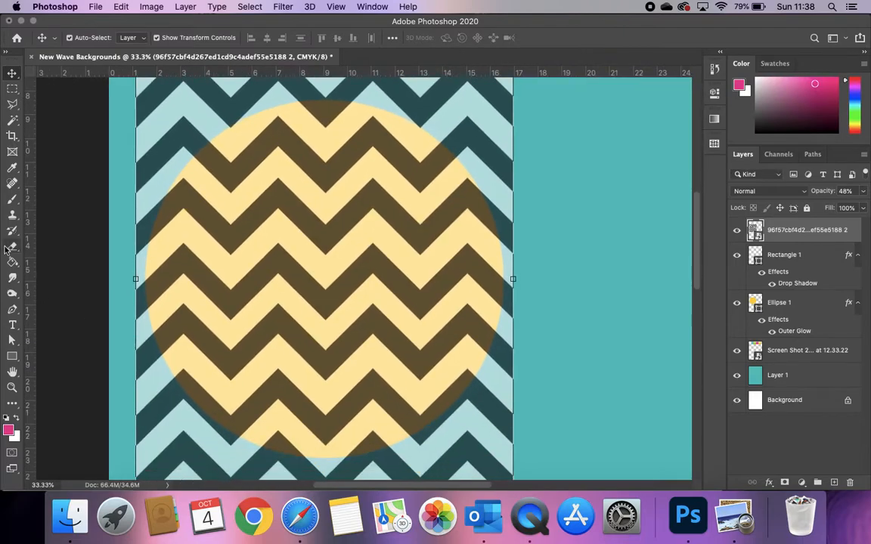
{"action": "left_click", "coordinate": [12, 104]}
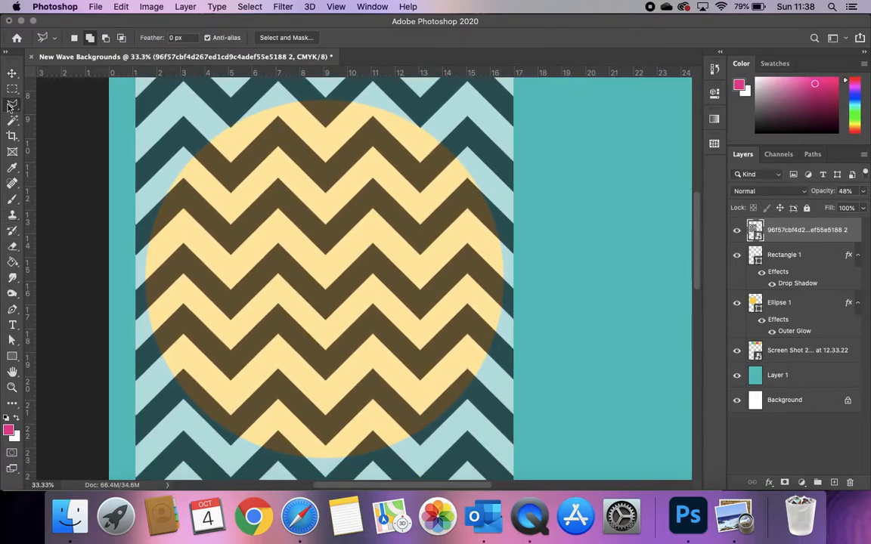
{"action": "left_click", "coordinate": [69, 115]}
{"action": "left_click", "coordinate": [281, 108]}
{"action": "left_click", "coordinate": [180, 173]}
{"action": "left_click", "coordinate": [147, 284]}
{"action": "left_click", "coordinate": [153, 325]}
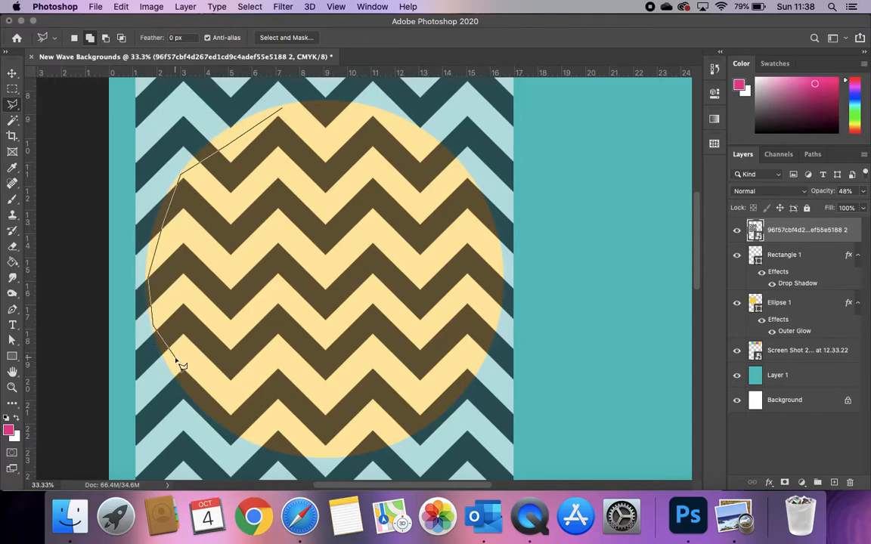
{"action": "key", "text": "BackSpace"}
{"action": "key", "text": "BackSpace"}
{"action": "key", "text": "BackSpace"}
{"action": "key", "text": "BackSpace"}
Switch to the Magnetic Lasso tool and hide the chevron image layer.
{"action": "left_click", "coordinate": [12, 104]}
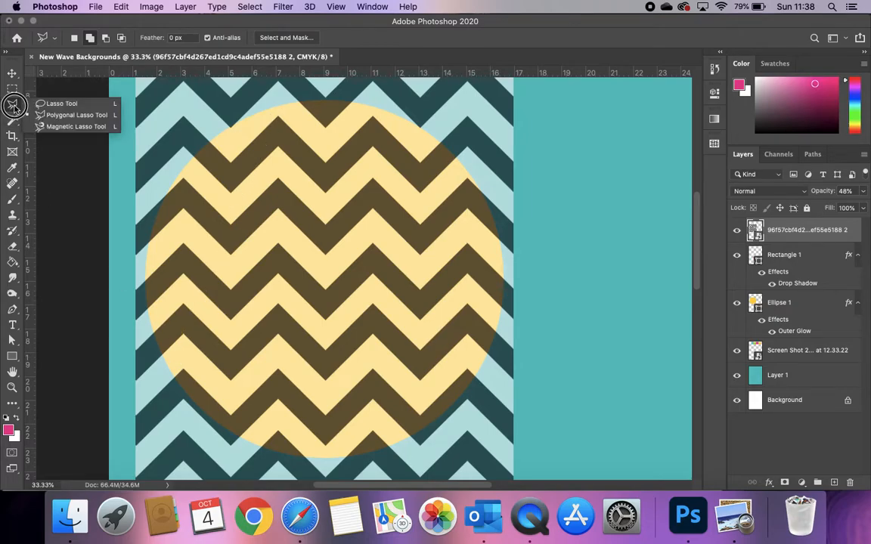
{"action": "left_click", "coordinate": [54, 128]}
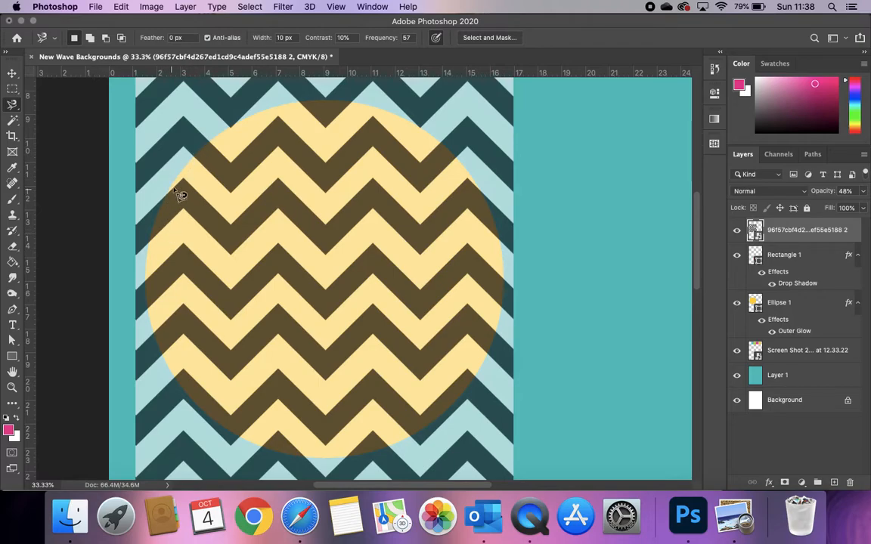
{"action": "left_click", "coordinate": [736, 231]}
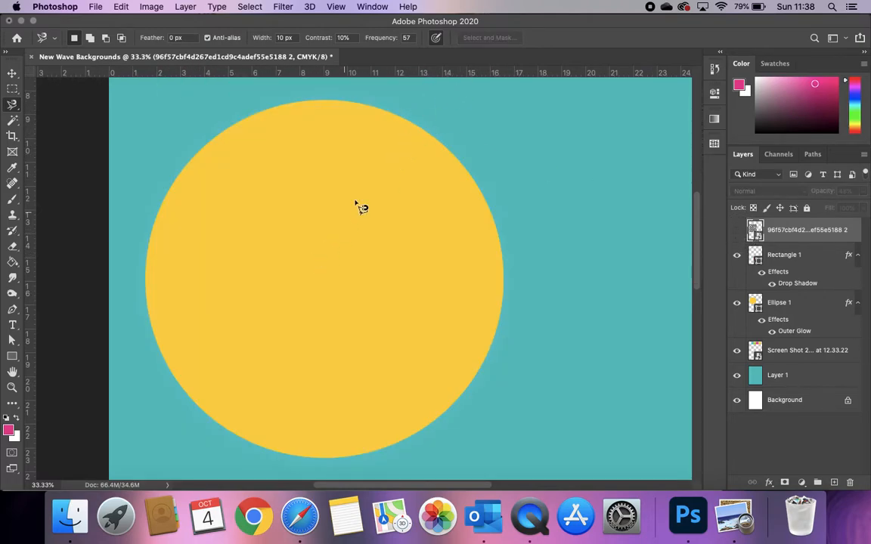
Trace around the yellow circle's edge with the Magnetic Lasso and close the outline into a circular selection.
{"action": "left_click", "coordinate": [377, 108]}
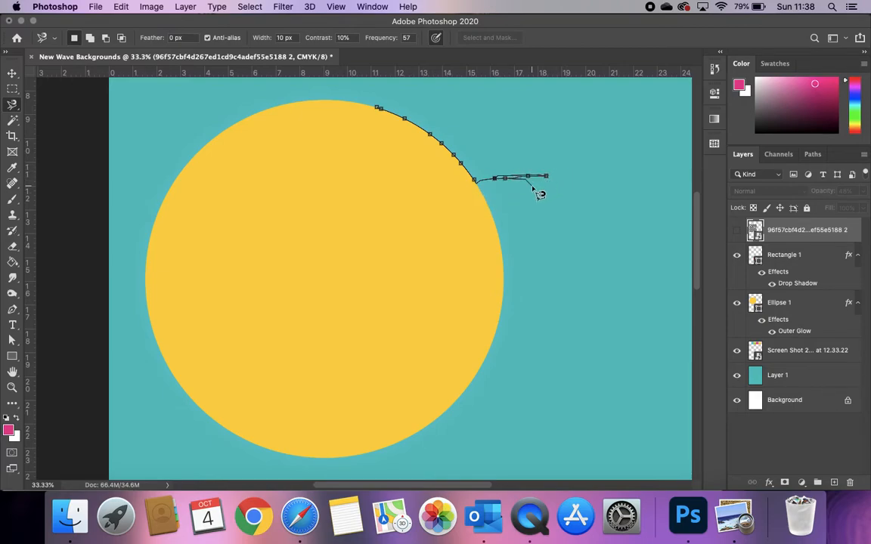
{"action": "key", "text": "BackSpace"}
{"action": "key", "text": "BackSpace"}
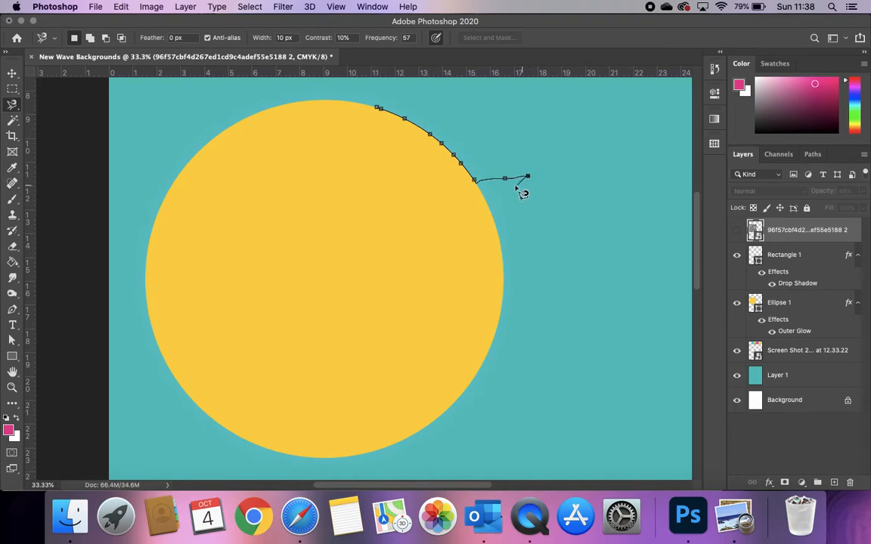
{"action": "left_click", "coordinate": [488, 205]}
{"action": "left_click", "coordinate": [504, 281]}
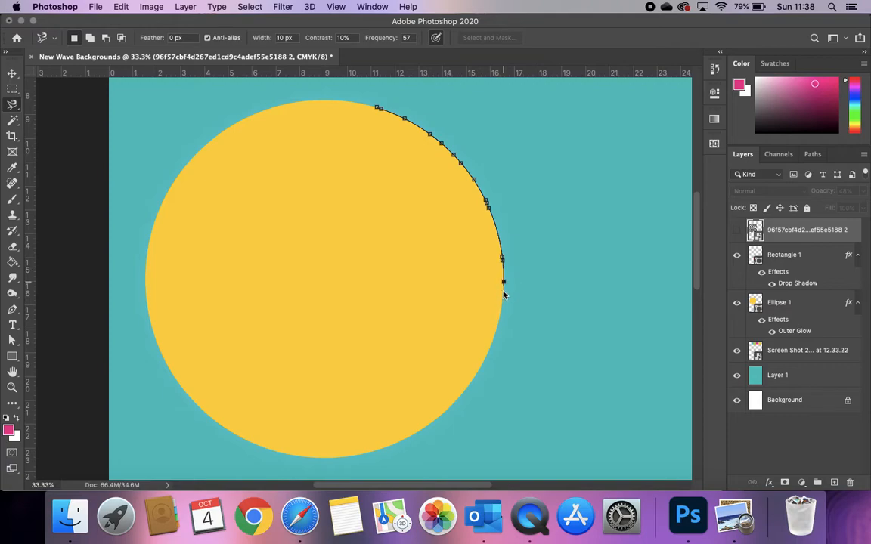
{"action": "left_click", "coordinate": [484, 362]}
{"action": "left_click", "coordinate": [447, 410]}
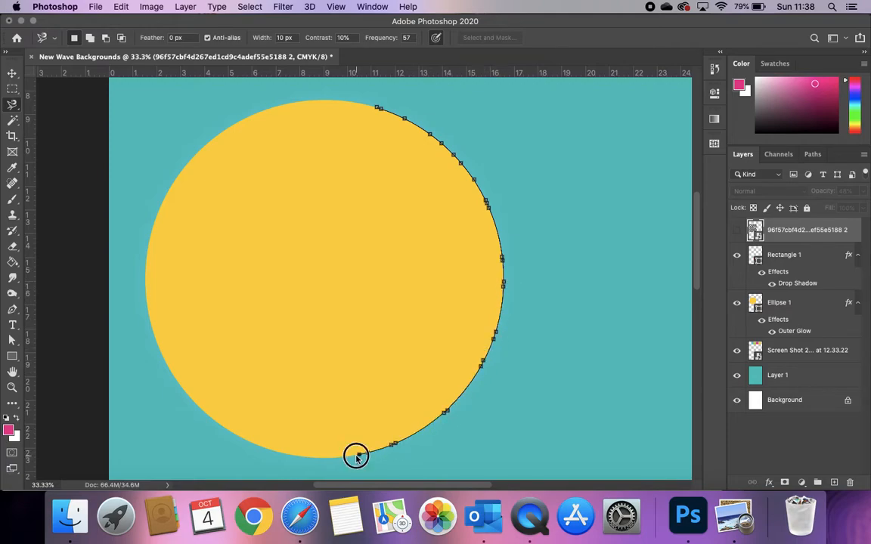
{"action": "left_click", "coordinate": [255, 445]}
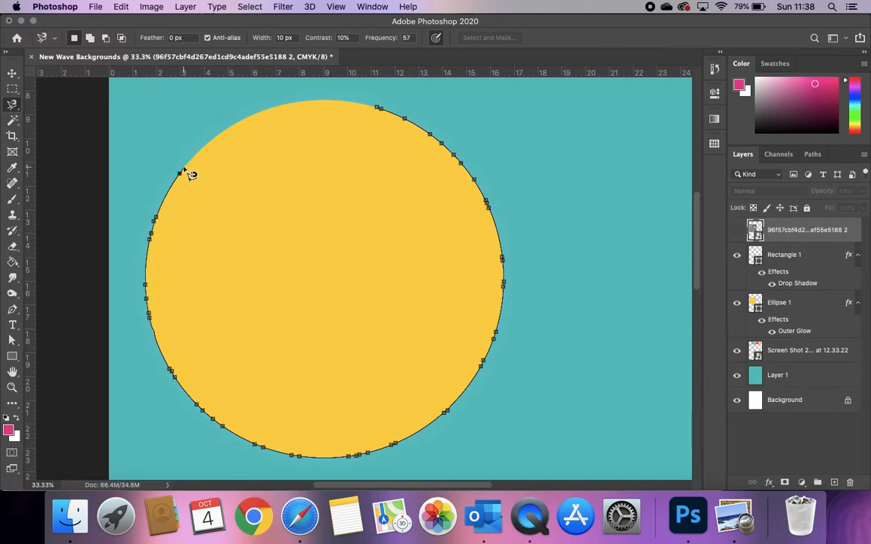
{"action": "left_click", "coordinate": [238, 122]}
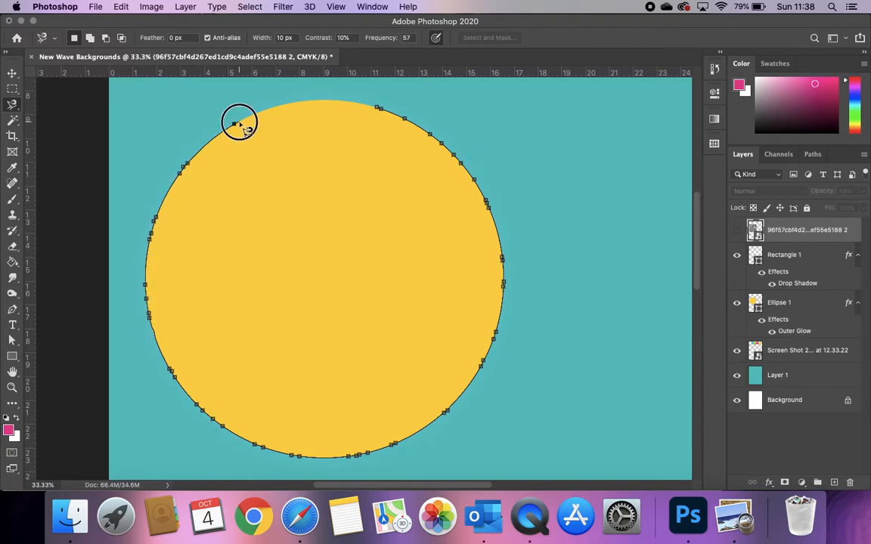
{"action": "left_click", "coordinate": [291, 102]}
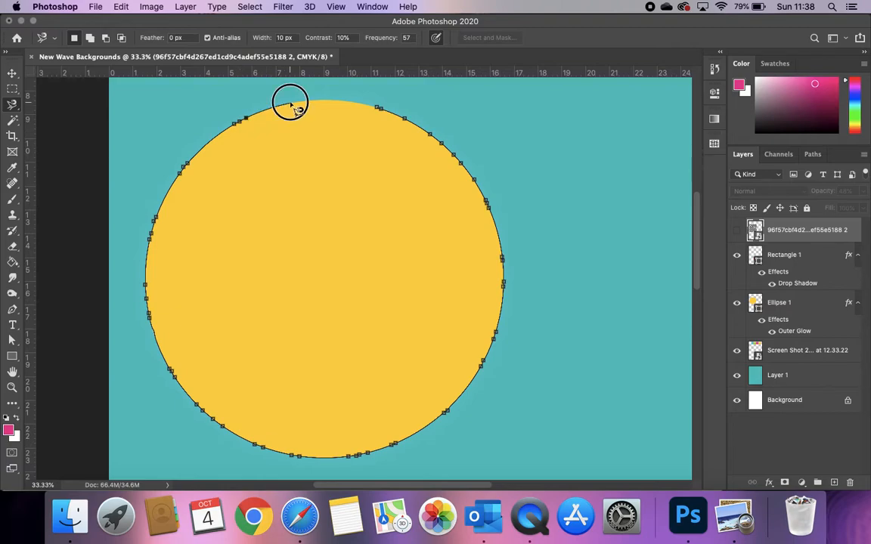
{"action": "left_click", "coordinate": [383, 115]}
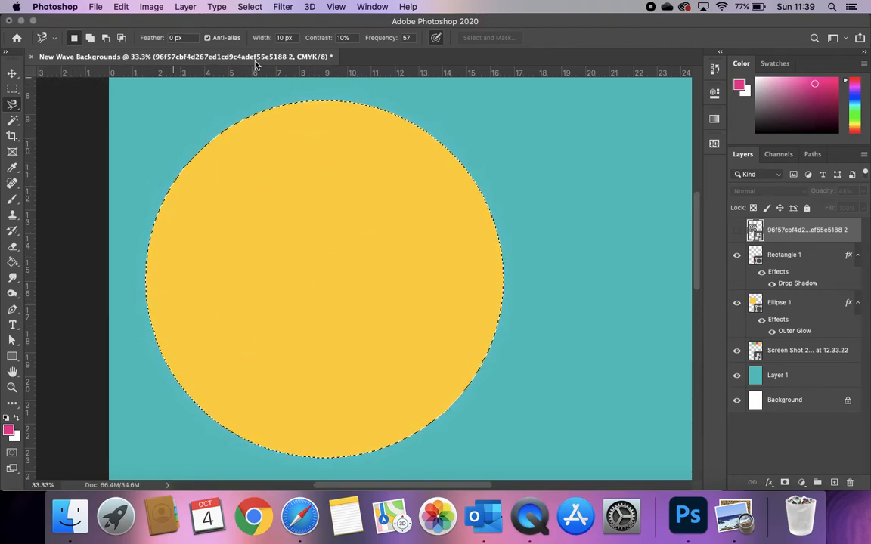
Show the chevron image layer again with the circular selection still active.
{"action": "left_click", "coordinate": [737, 230]}
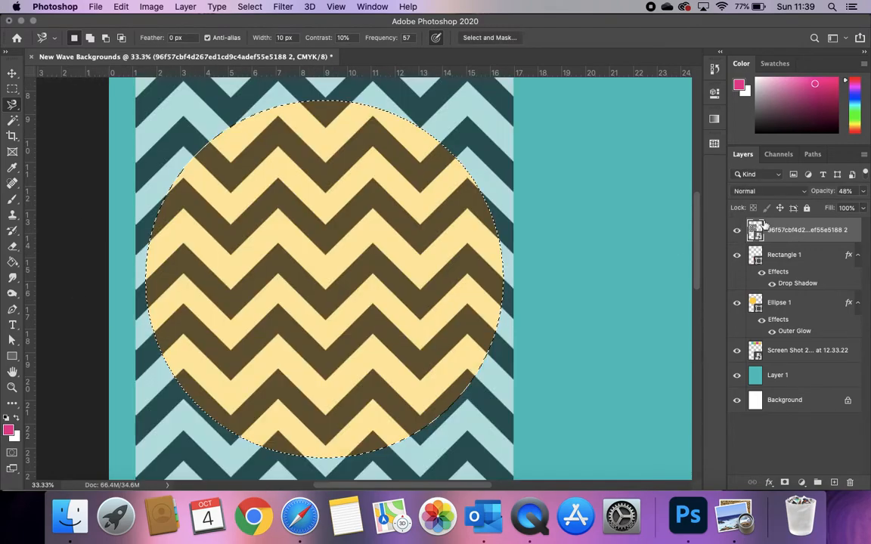
{"action": "left_click", "coordinate": [737, 230]}
{"action": "left_click", "coordinate": [736, 233]}
{"action": "left_click", "coordinate": [737, 232]}
{"action": "left_click", "coordinate": [738, 233]}
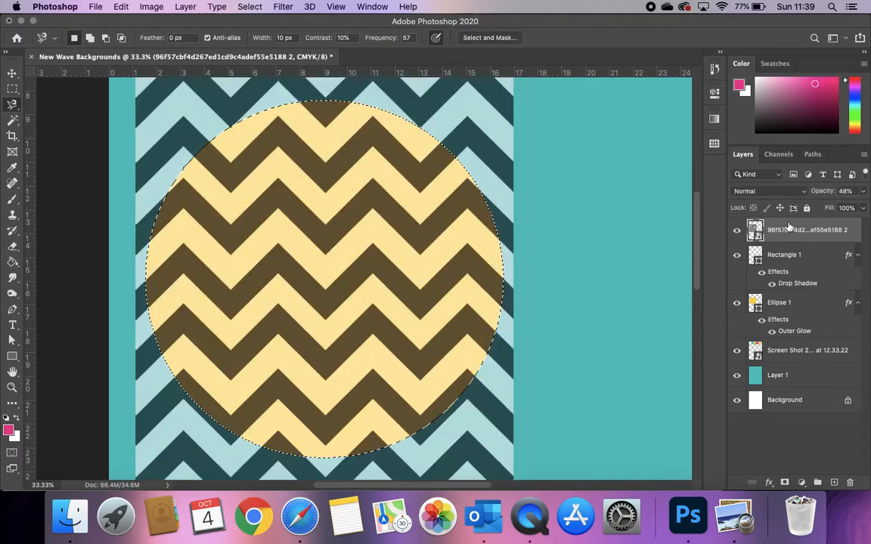
Copy the circular selection of the chevron image onto a new layer and hide the original chevron layer.
{"action": "left_click", "coordinate": [814, 258]}
{"action": "left_click", "coordinate": [805, 305]}
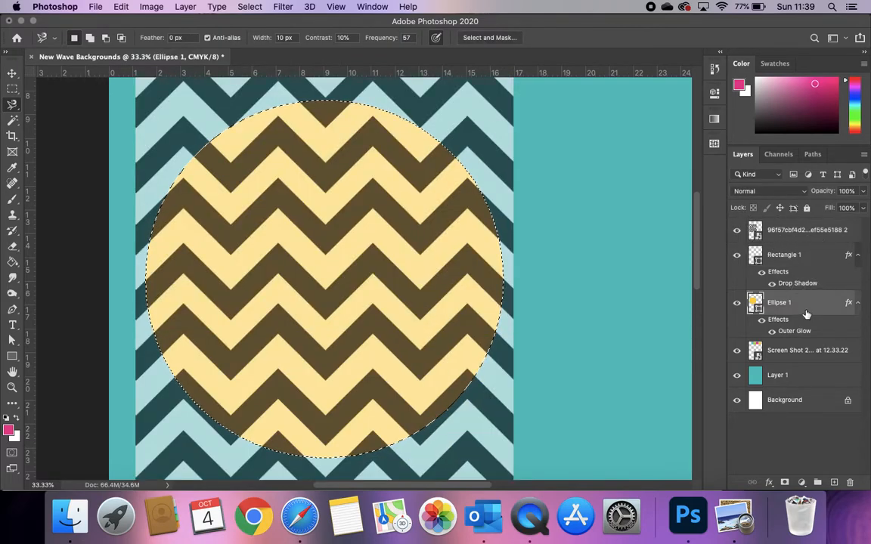
{"action": "left_click", "coordinate": [807, 378]}
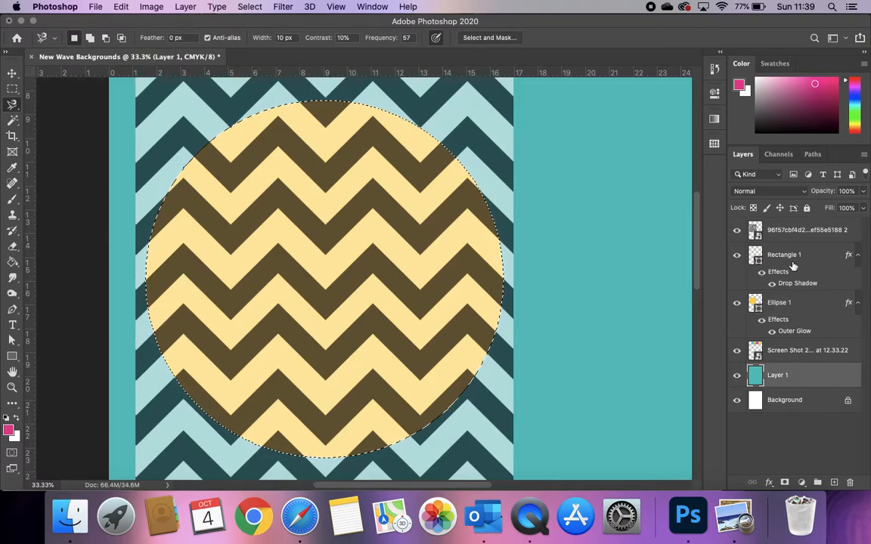
{"action": "left_click", "coordinate": [803, 230]}
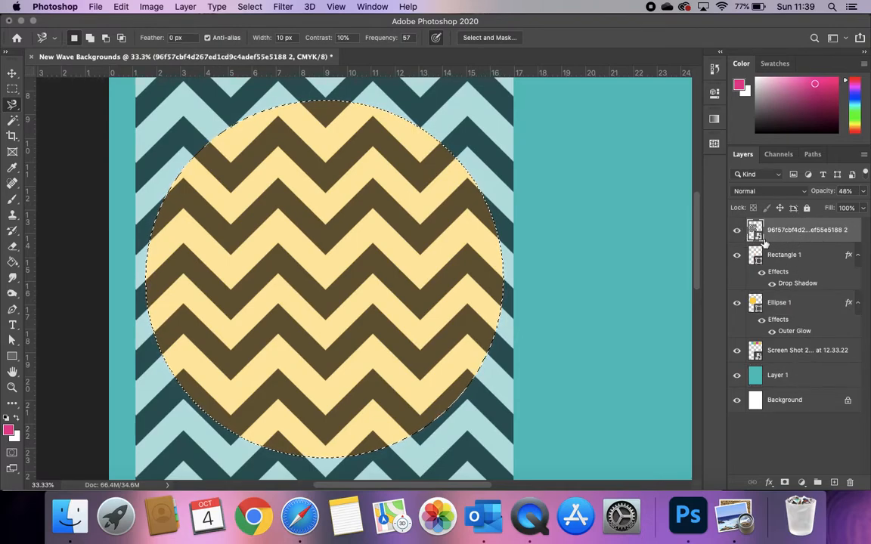
{"action": "key", "text": "super+c"}
{"action": "key", "text": "super+v"}
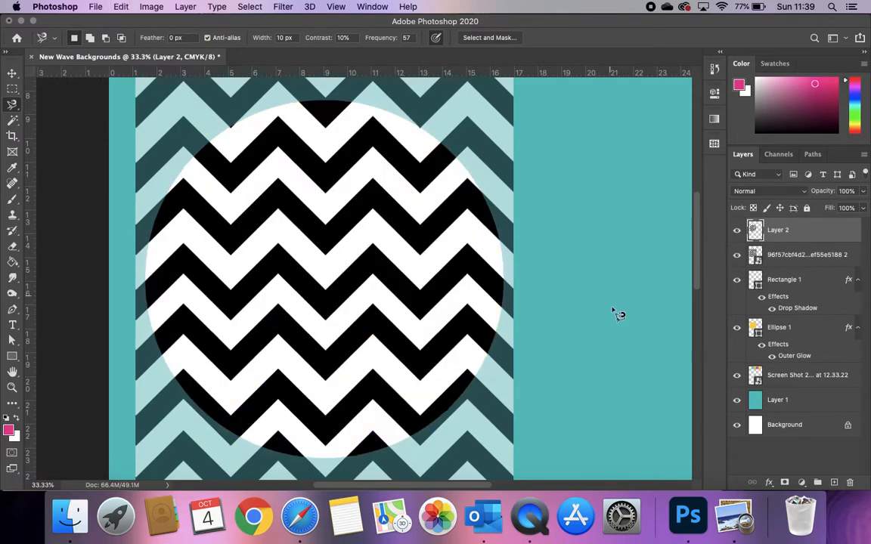
{"action": "left_click", "coordinate": [737, 255]}
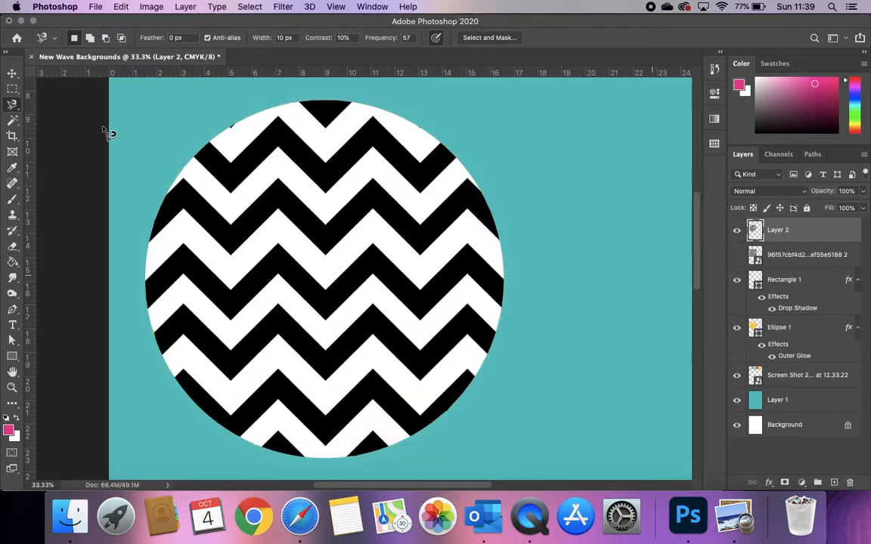
Switch to the Move tool and set the circular chevron cut-out's blend mode to Overlay.
{"action": "left_click", "coordinate": [12, 88]}
{"action": "left_click", "coordinate": [12, 74]}
{"action": "mouse_move", "coordinate": [301, 185]}
{"action": "left_mouse_down"}
{"action": "mouse_move", "coordinate": [466, 187]}
{"action": "mouse_move", "coordinate": [391, 196]}
{"action": "mouse_move", "coordinate": [327, 180]}
{"action": "mouse_move", "coordinate": [298, 192]}
{"action": "left_mouse_up"}
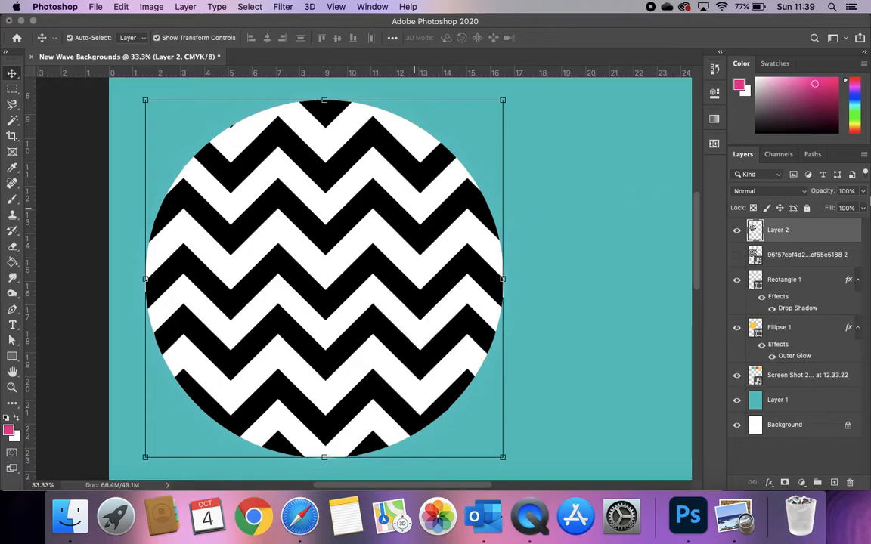
{"action": "key", "text": "super+minus"}
{"action": "key", "text": "super+minus"}
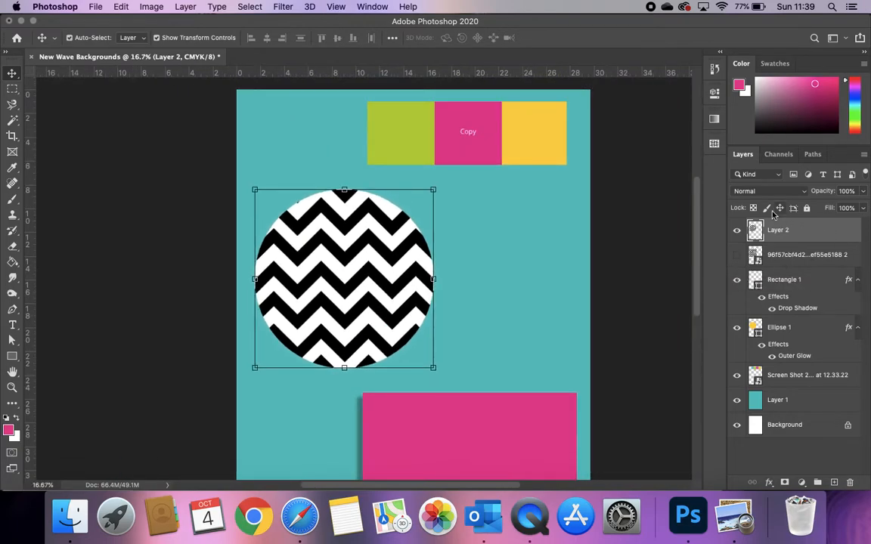
{"action": "left_click", "coordinate": [765, 191]}
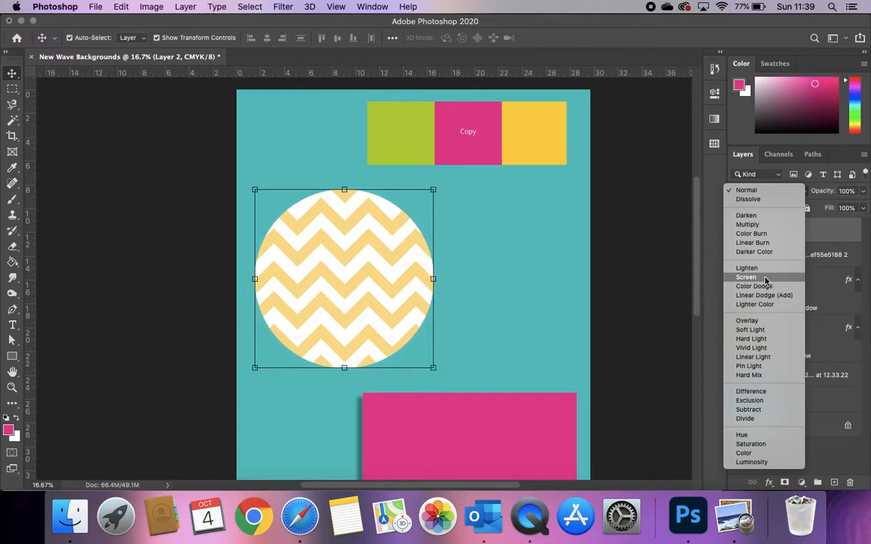
{"action": "left_click", "coordinate": [756, 321]}
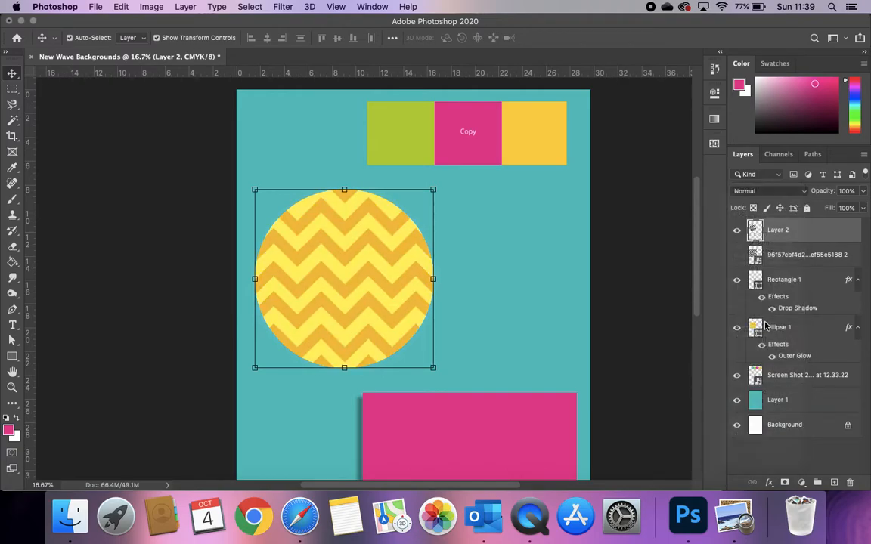
Try moving the chevron cut-out sideways off the yellow circle, and undo the move.
{"action": "left_click", "coordinate": [524, 328]}
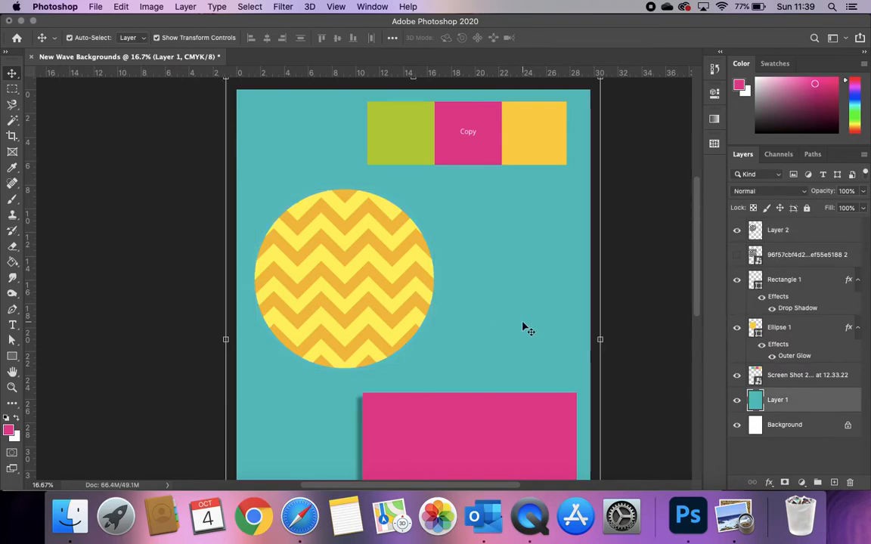
{"action": "left_click", "coordinate": [368, 302]}
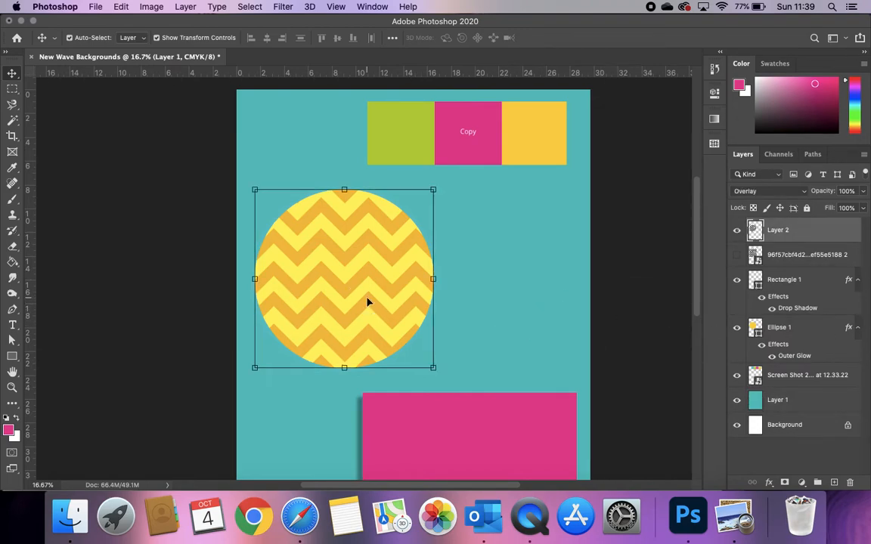
{"action": "left_click_drag", "start_coordinate": [375, 286], "coordinate": [442, 288]}
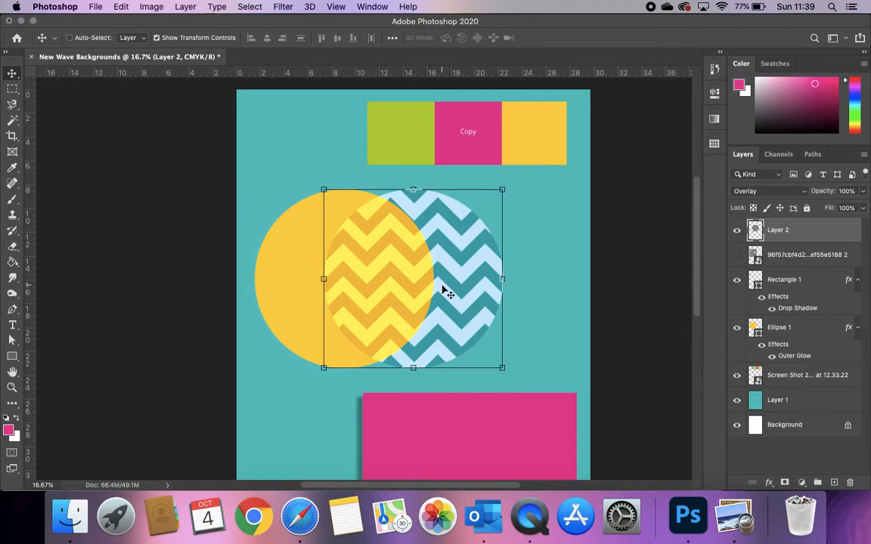
{"action": "key", "text": "super+z"}
Place the chevron cut-out layer directly above Ellipse 1 and link the two layers.
{"action": "left_click_drag", "start_coordinate": [805, 232], "coordinate": [788, 310]}
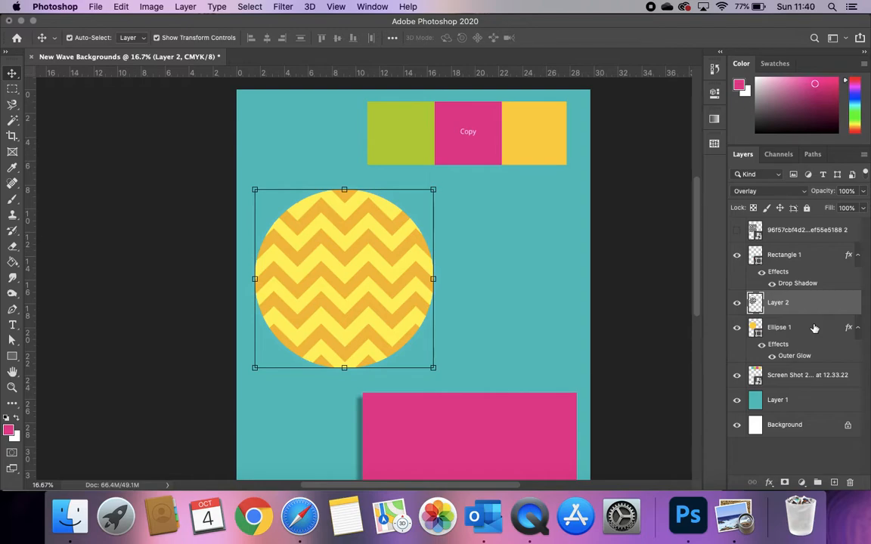
{"action": "left_click", "coordinate": [814, 328], "text": "shift"}
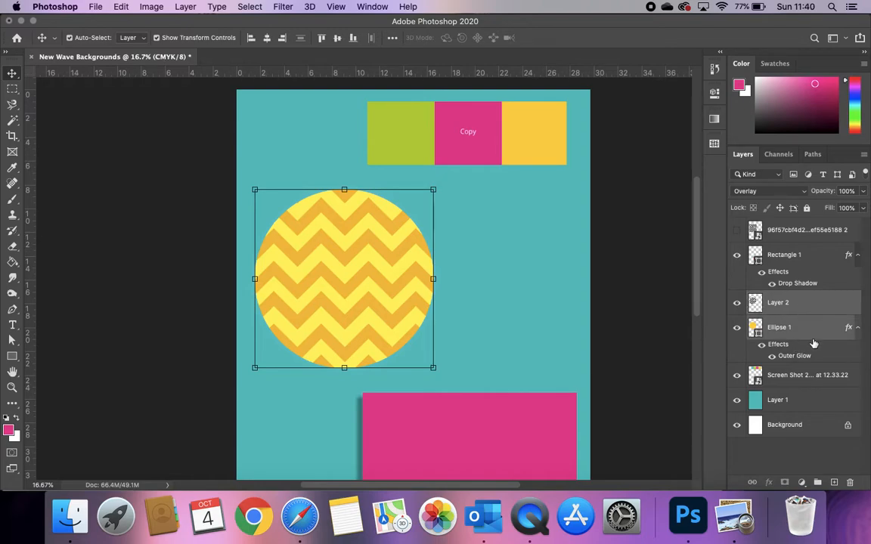
{"action": "right_click", "coordinate": [818, 326]}
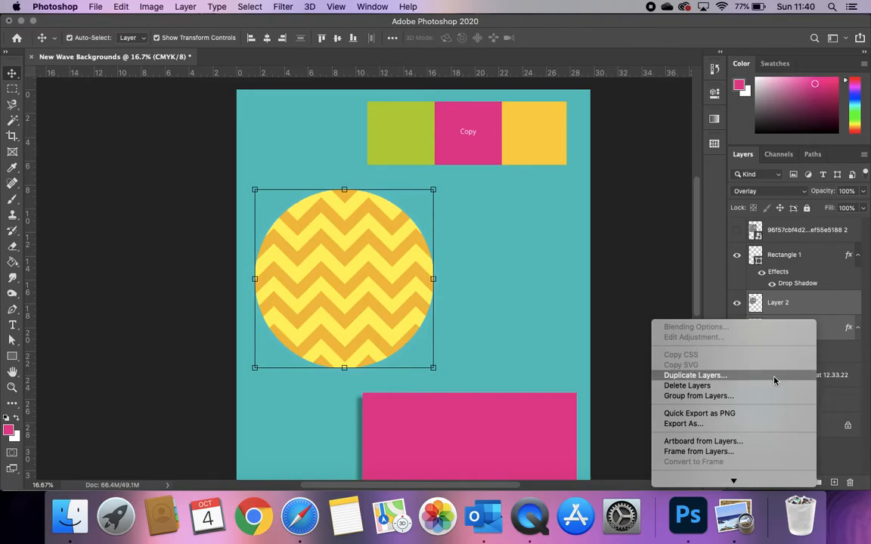
{"action": "scroll", "coordinate": [773, 379], "scroll_direction": "down", "scroll_amount": 5}
{"action": "scroll", "coordinate": [744, 363], "scroll_direction": "down", "scroll_amount": 4}
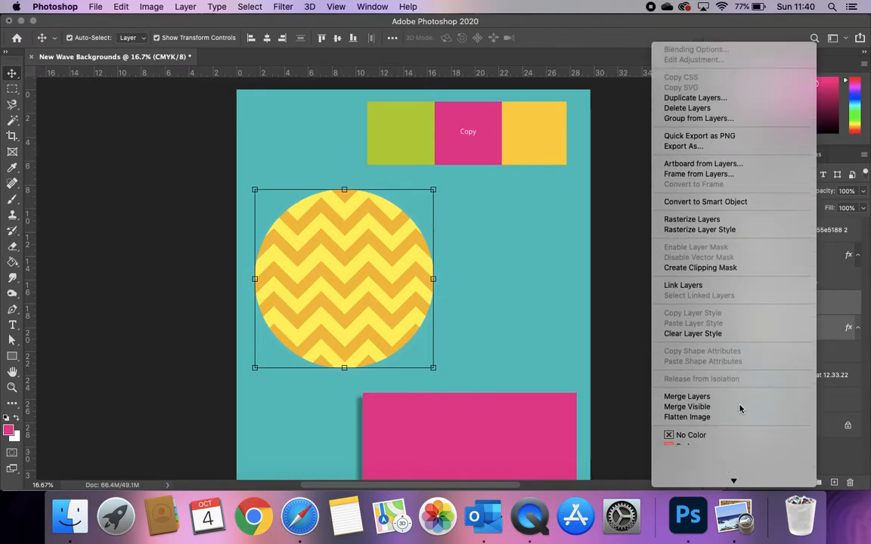
{"action": "left_click", "coordinate": [745, 223]}
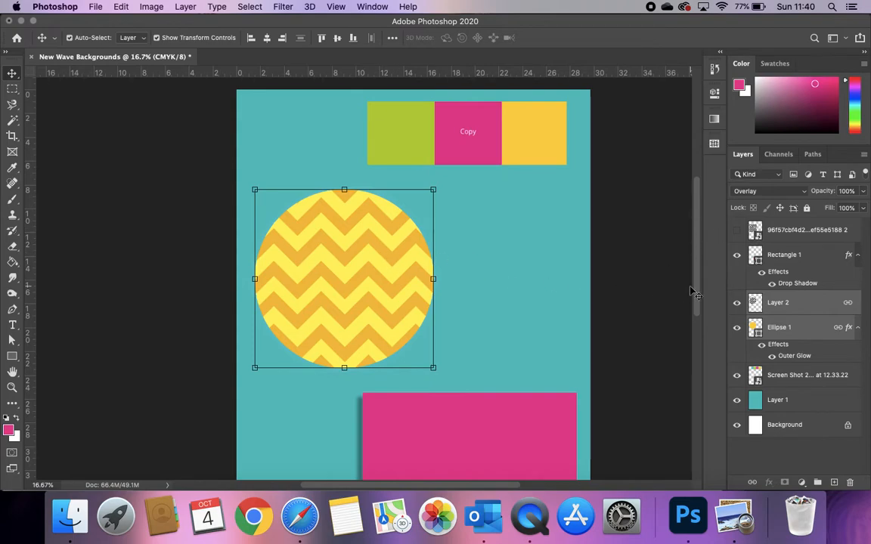
Move the linked chevron circle up towards the page's upper-left corner and scale it down slightly.
{"action": "left_click_drag", "start_coordinate": [379, 270], "coordinate": [326, 228]}
{"action": "left_click_drag", "start_coordinate": [423, 320], "coordinate": [407, 301]}
{"action": "double_click", "coordinate": [347, 250]}
{"action": "left_click_drag", "start_coordinate": [359, 238], "coordinate": [368, 214]}
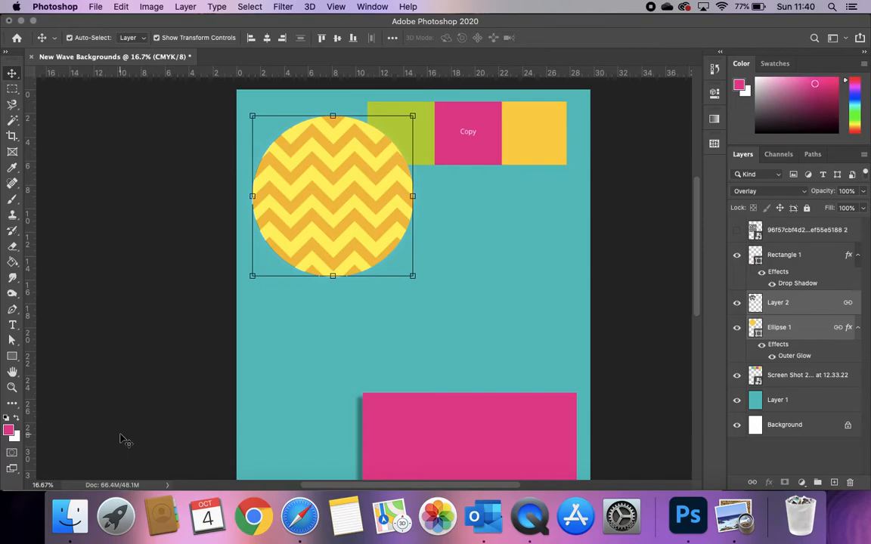
Place the 44084343 halftone dot image from the NEW WAVE folder, scaled to about 18.8 cm square, over the pink rectangle's area.
{"action": "left_click", "coordinate": [70, 515]}
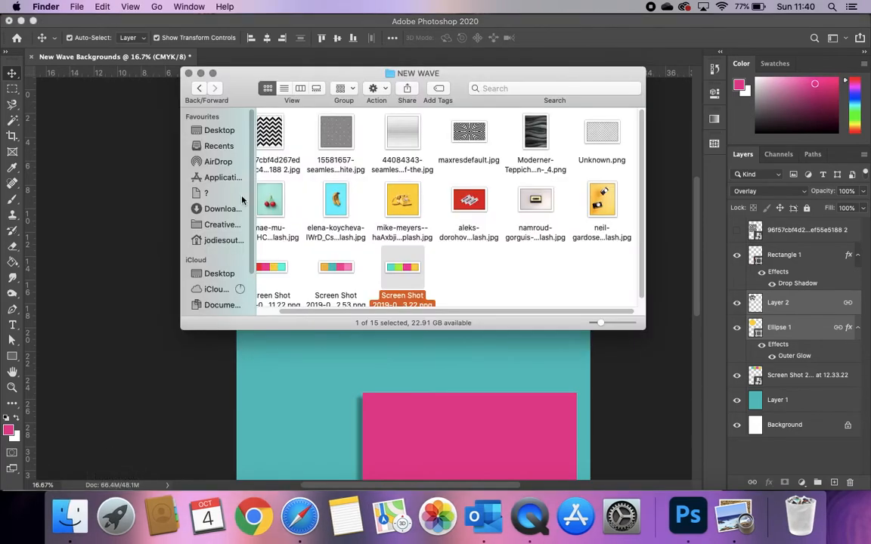
{"action": "left_click_drag", "start_coordinate": [402, 135], "coordinate": [425, 431]}
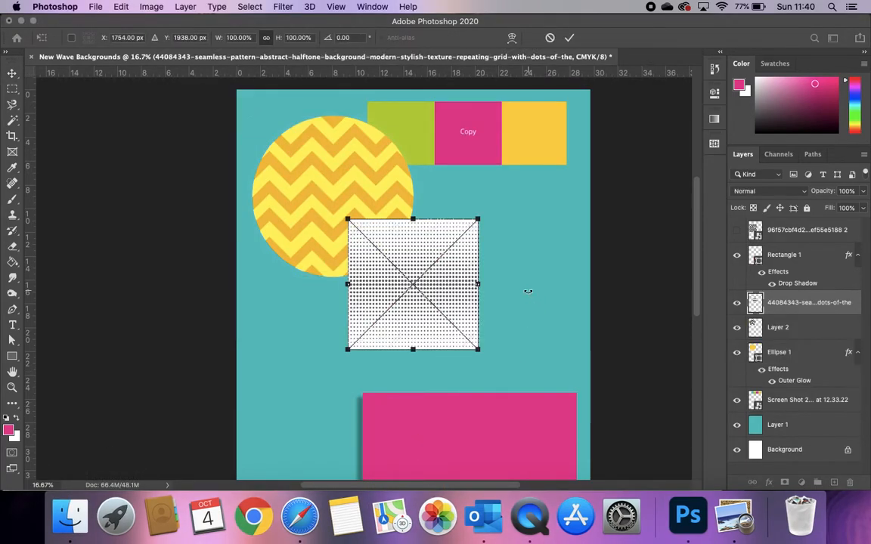
{"action": "scroll", "coordinate": [527, 290], "scroll_direction": "down", "scroll_amount": 10}
{"action": "scroll", "coordinate": [423, 139], "scroll_direction": "up", "scroll_amount": 5}
{"action": "left_click_drag", "start_coordinate": [400, 132], "coordinate": [415, 291]}
{"action": "left_click_drag", "start_coordinate": [469, 241], "coordinate": [586, 170]}
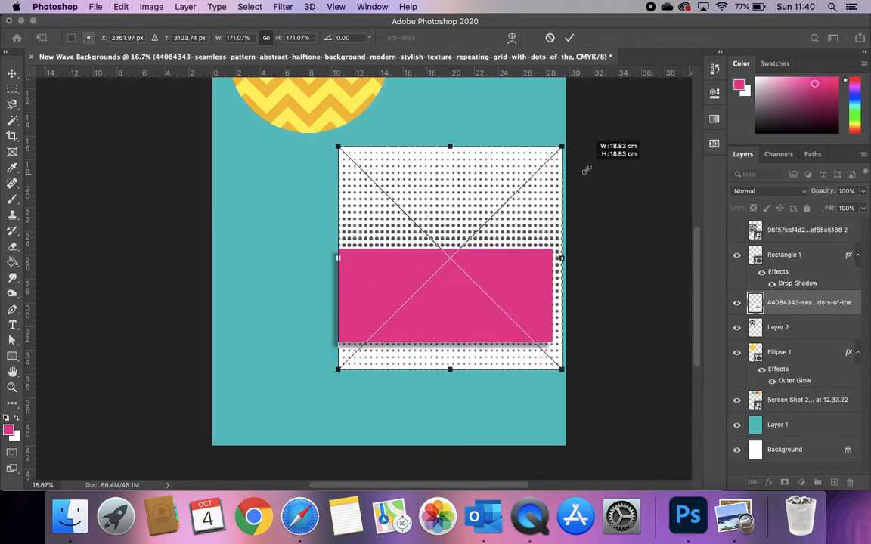
{"action": "left_click_drag", "start_coordinate": [511, 197], "coordinate": [510, 231]}
{"action": "key", "text": "Return"}
Move the halftone dot layer above Rectangle 1 and lower its opacity to 46%.
{"action": "left_click_drag", "start_coordinate": [784, 303], "coordinate": [756, 247]}
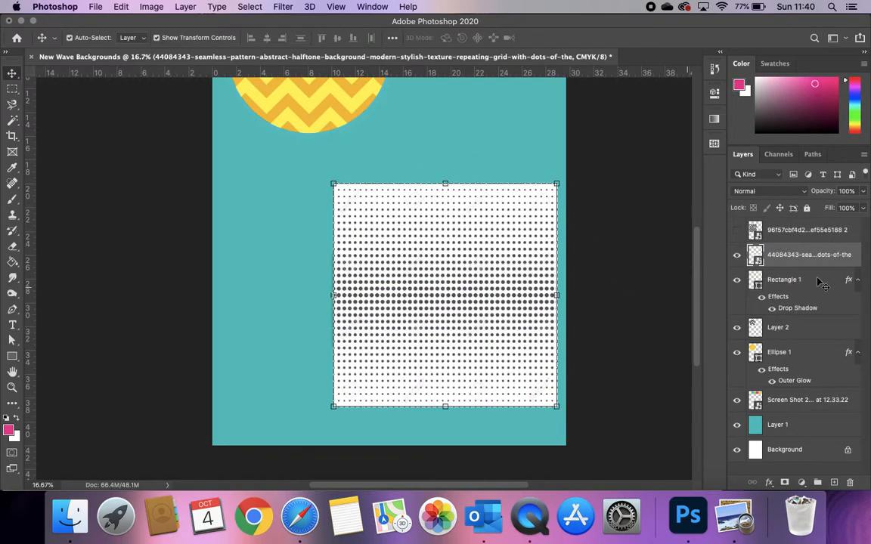
{"action": "left_click", "coordinate": [864, 192]}
{"action": "left_click_drag", "start_coordinate": [838, 210], "coordinate": [832, 209]}
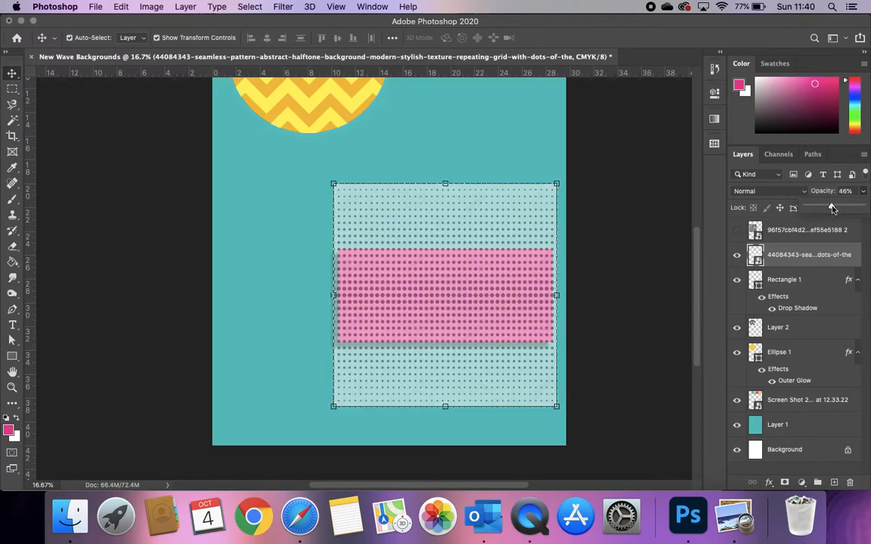
Select the pink rectangle's area with the Polygonal Lasso and copy the halftone dots inside it to a new layer.
{"action": "left_click", "coordinate": [11, 105]}
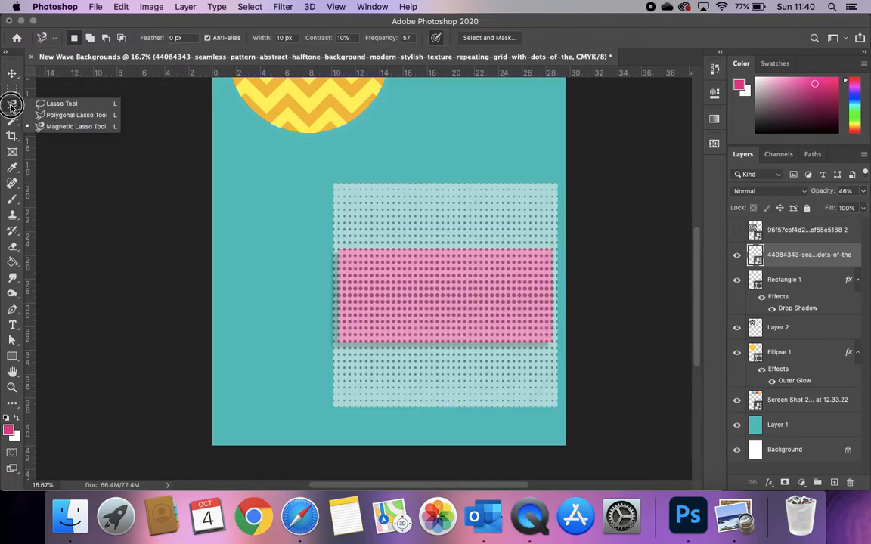
{"action": "left_click", "coordinate": [76, 114]}
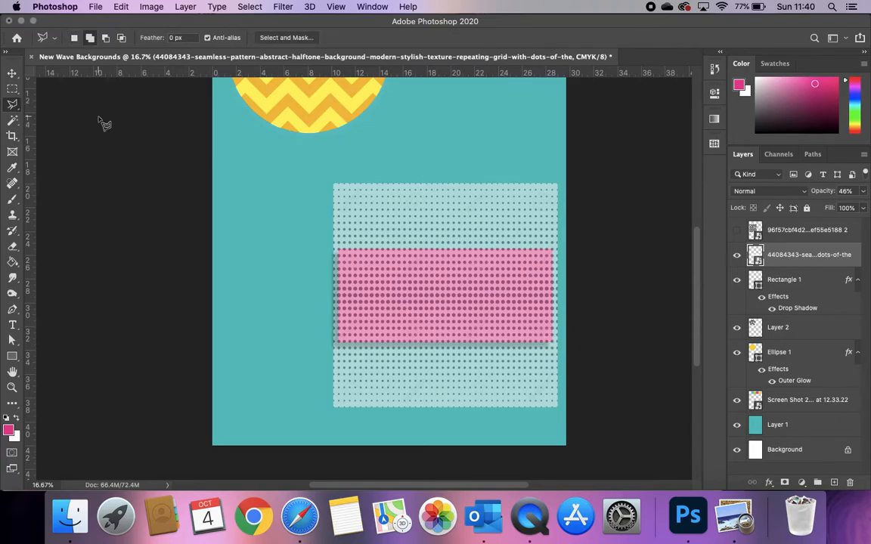
{"action": "left_click", "coordinate": [337, 341]}
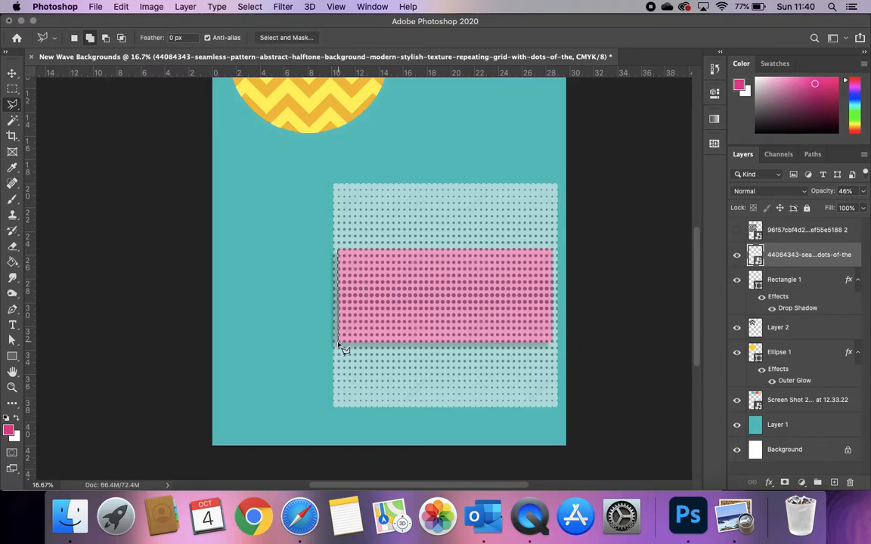
{"action": "left_click", "coordinate": [553, 341]}
{"action": "left_click", "coordinate": [552, 248]}
{"action": "left_click", "coordinate": [337, 250]}
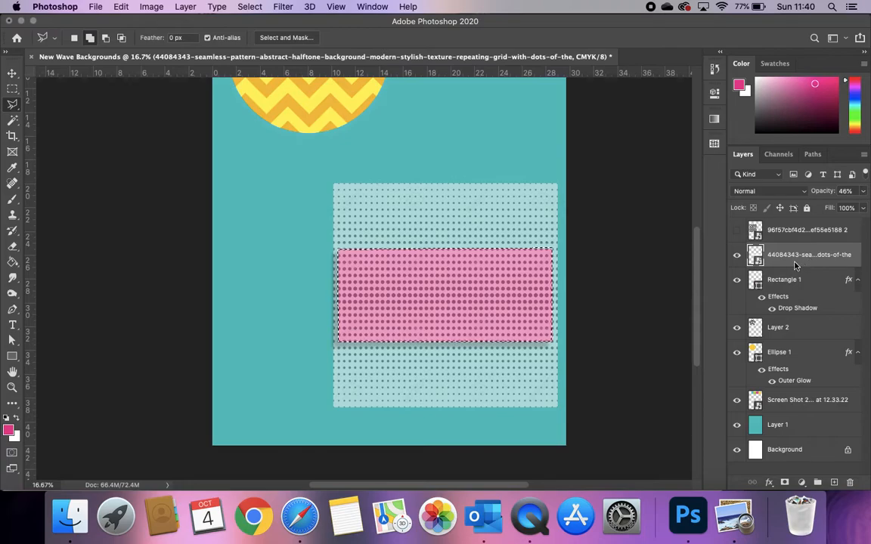
{"action": "key", "text": "super+j"}
Hide the original 44084343 halftone layer and move it above the rectangular dot cut-out.
{"action": "left_click", "coordinate": [12, 73]}
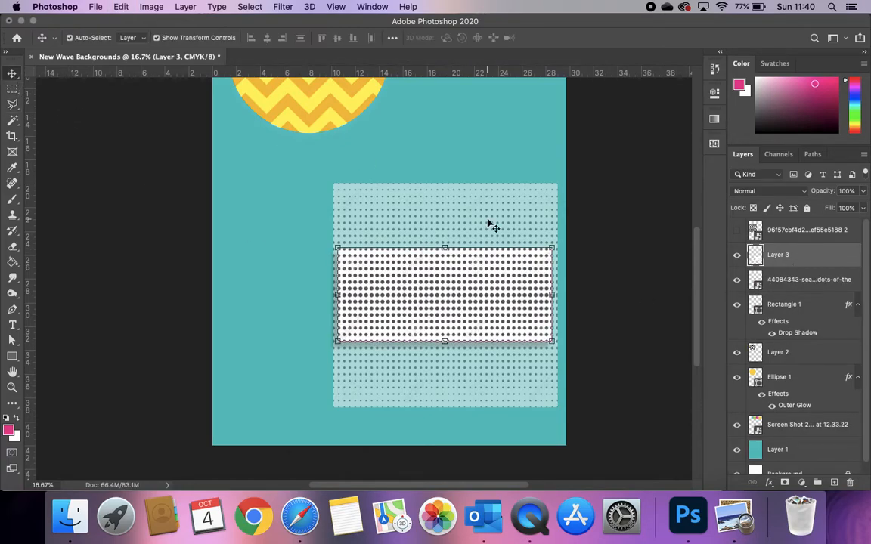
{"action": "left_click", "coordinate": [738, 280]}
{"action": "left_click_drag", "start_coordinate": [818, 282], "coordinate": [806, 246]}
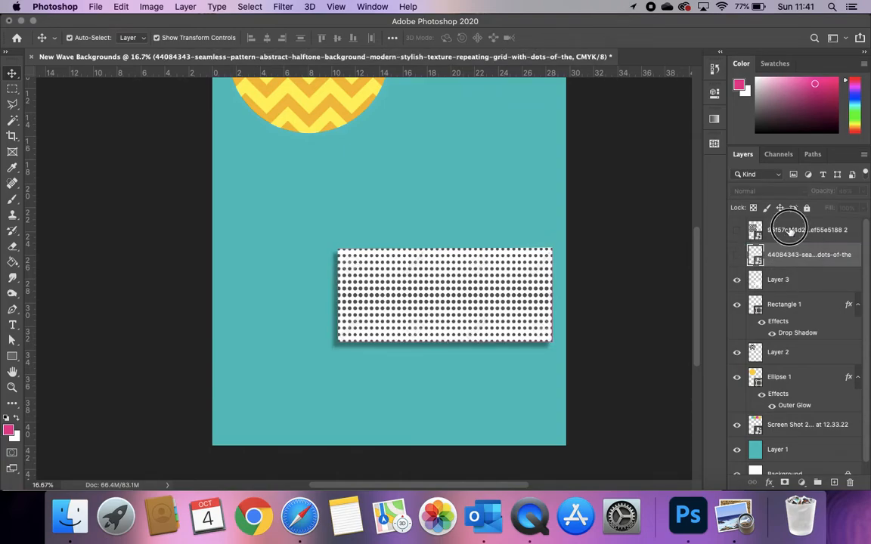
Rename the hidden chevron image layer as zizag and the hidden halftone image layer as dots.
{"action": "left_click", "coordinate": [764, 231]}
{"action": "double_click", "coordinate": [791, 231]}
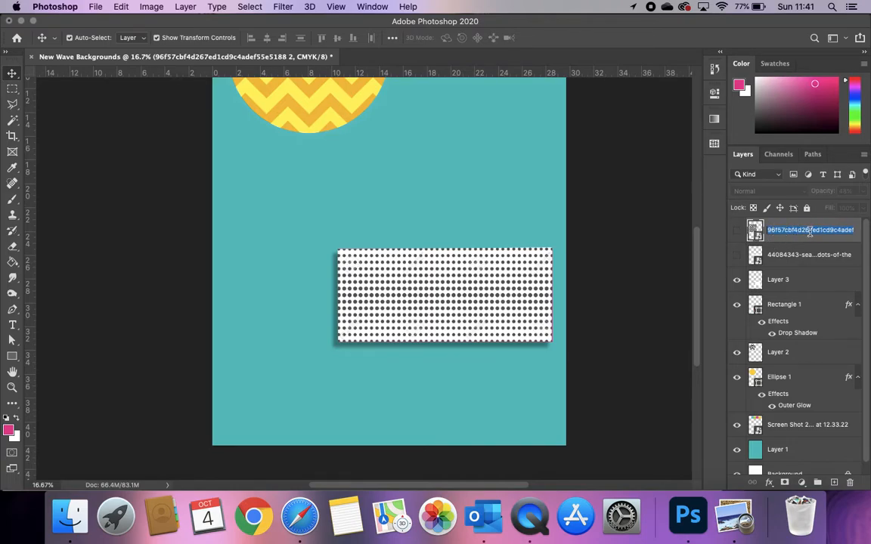
{"action": "type", "text": "F"}
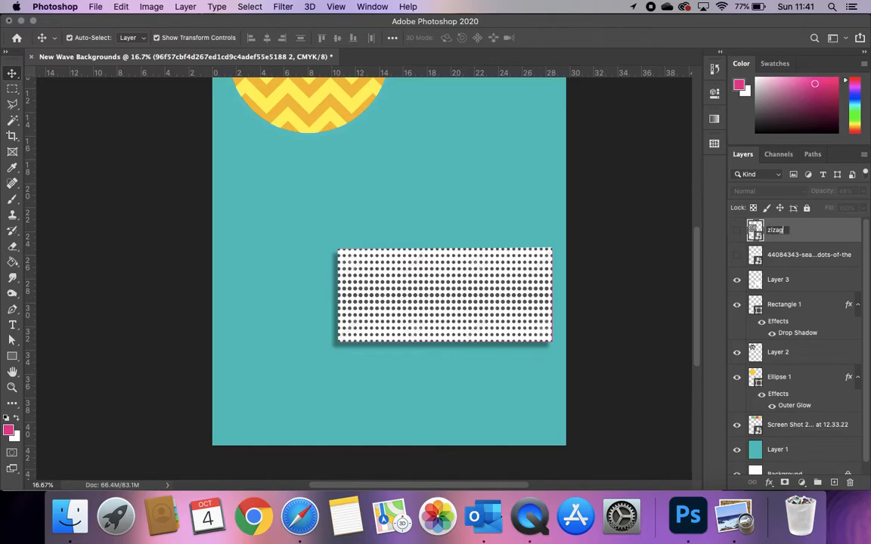
{"action": "key", "text": "Return"}
{"action": "double_click", "coordinate": [807, 256]}
{"action": "type", "text": "dots"}
{"action": "key", "text": "Return"}
{"action": "left_click", "coordinate": [737, 230]}
{"action": "left_click", "coordinate": [737, 230]}
{"action": "left_click", "coordinate": [737, 254]}
{"action": "left_click", "coordinate": [737, 255]}
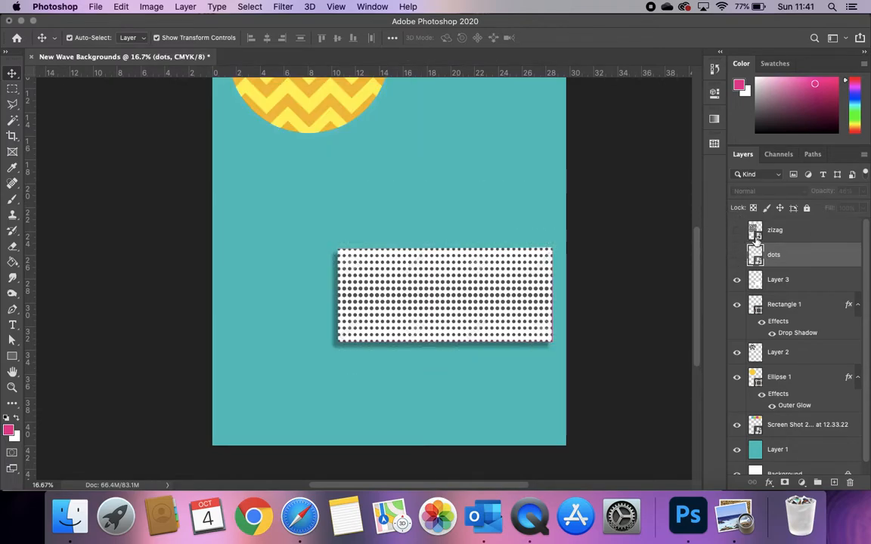
Set the blend mode of the halftone cut-out on Layer 3 to Divide.
{"action": "left_click", "coordinate": [804, 230]}
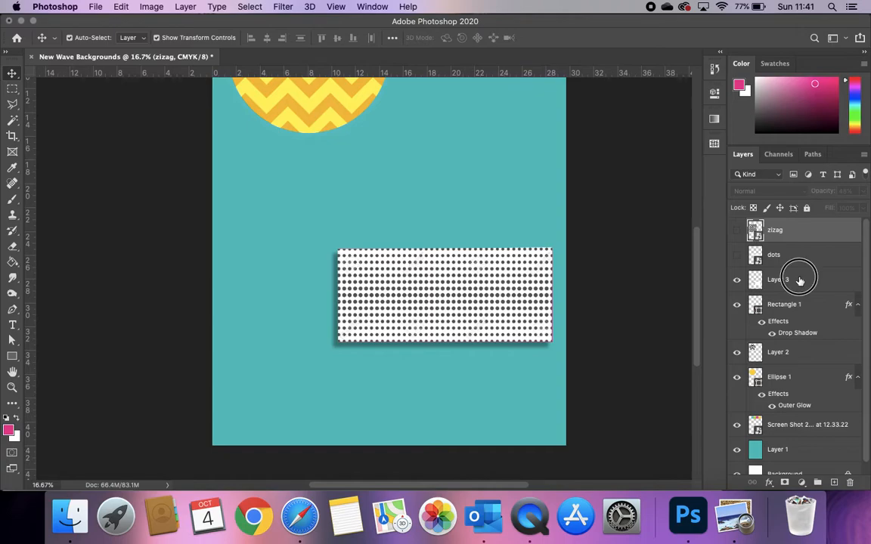
{"action": "left_click", "coordinate": [801, 278]}
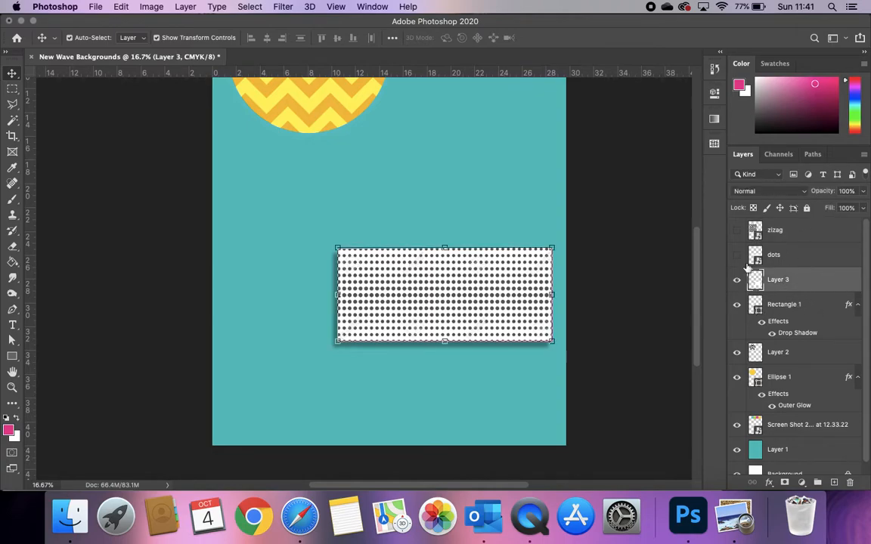
{"action": "left_click", "coordinate": [763, 193]}
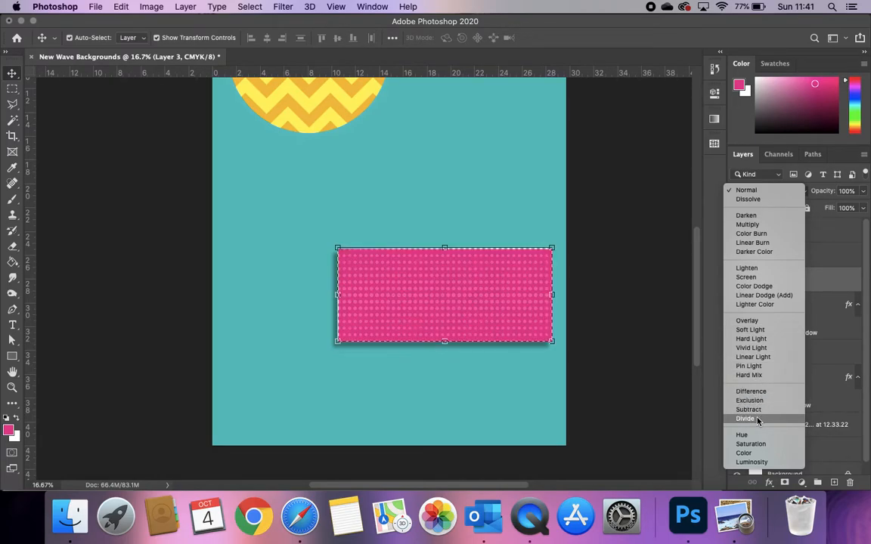
{"action": "left_click", "coordinate": [757, 419]}
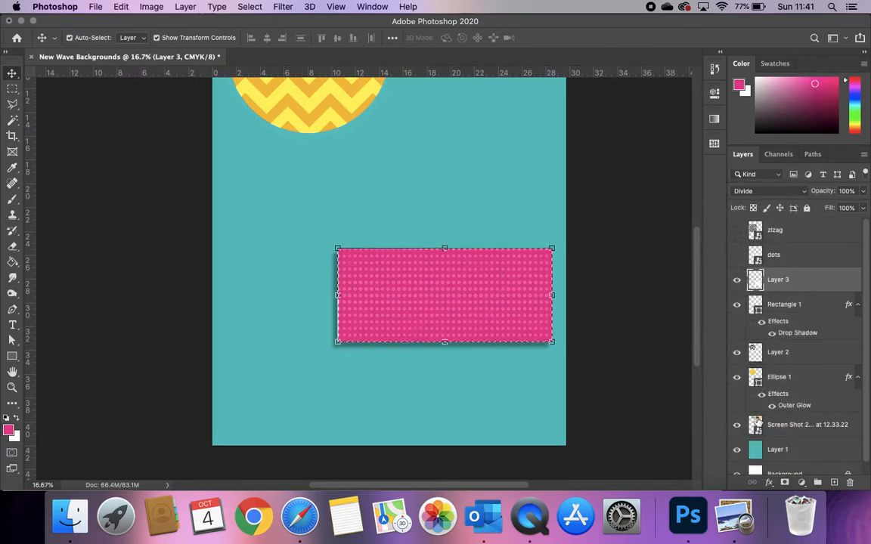
Link the halftone cut-out on Layer 3 with Rectangle 1.
{"action": "left_click", "coordinate": [817, 312], "text": "shift"}
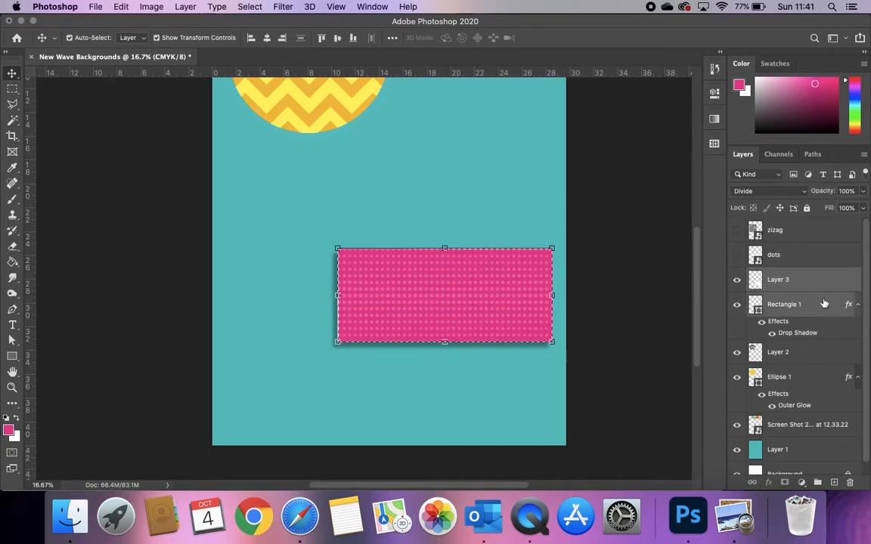
{"action": "right_click", "coordinate": [824, 303]}
{"action": "scroll", "coordinate": [752, 411], "scroll_direction": "down", "scroll_amount": 5}
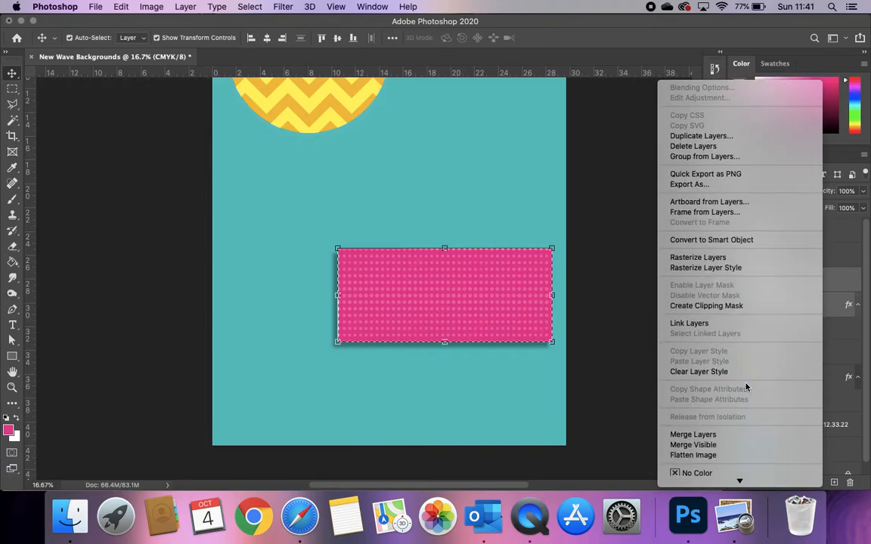
{"action": "left_click", "coordinate": [688, 323]}
Rotate the linked dotted pink rectangle about -8° and position it so its end runs off the page's right edge.
{"action": "left_click_drag", "start_coordinate": [491, 277], "coordinate": [451, 214]}
{"action": "left_click_drag", "start_coordinate": [542, 183], "coordinate": [542, 160]}
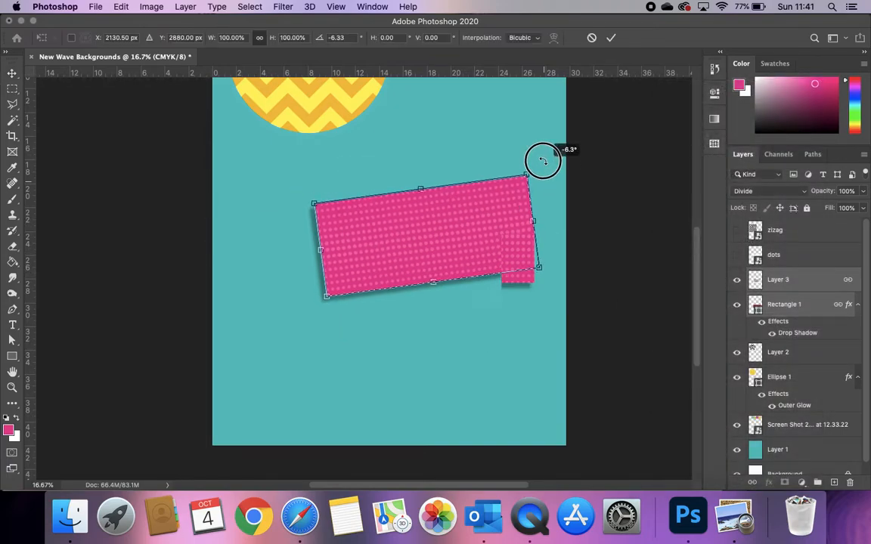
{"action": "left_click_drag", "start_coordinate": [478, 235], "coordinate": [513, 249]}
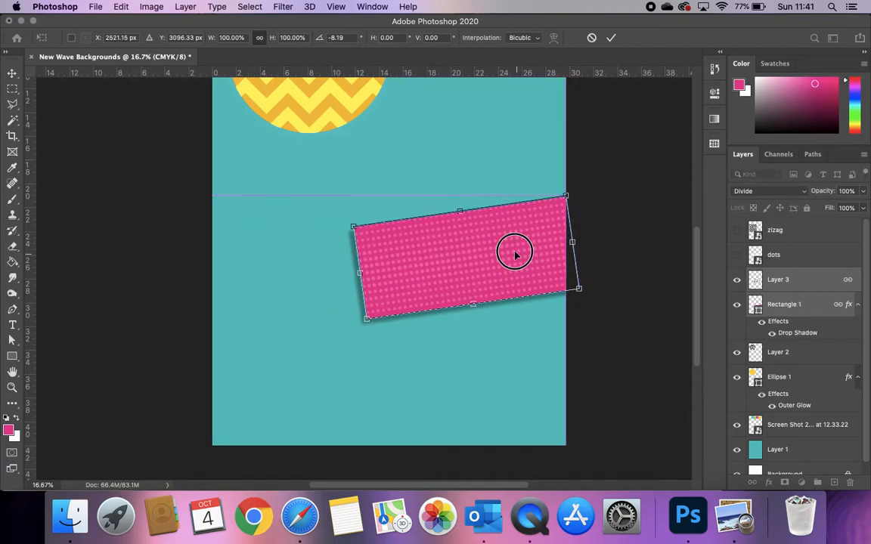
{"action": "key", "text": "Return"}
{"action": "scroll", "coordinate": [626, 208], "scroll_direction": "up", "scroll_amount": 5}
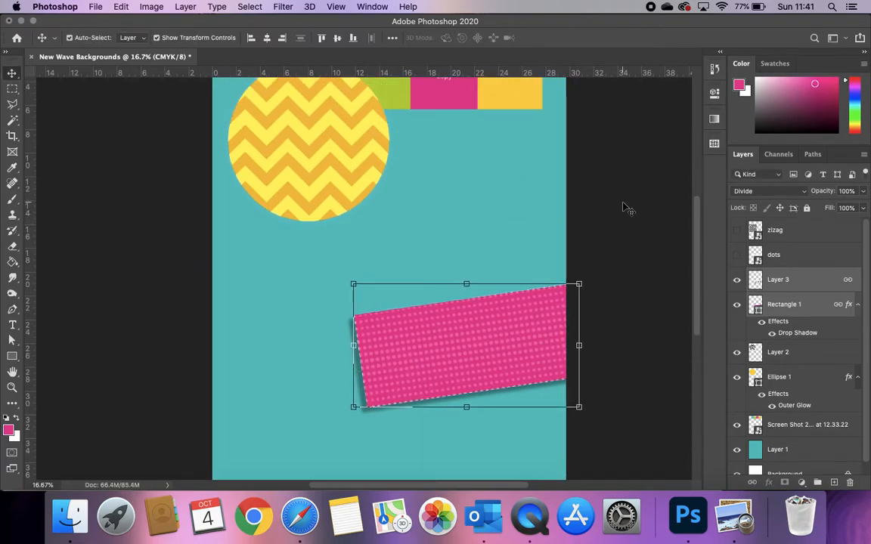
Reposition the linked chevron circle near the page's upper-left corner and shift the dotted pink rectangle slightly upward.
{"action": "key", "text": "super+minus"}
{"action": "left_click", "coordinate": [321, 201]}
{"action": "left_click_drag", "start_coordinate": [321, 201], "coordinate": [331, 227]}
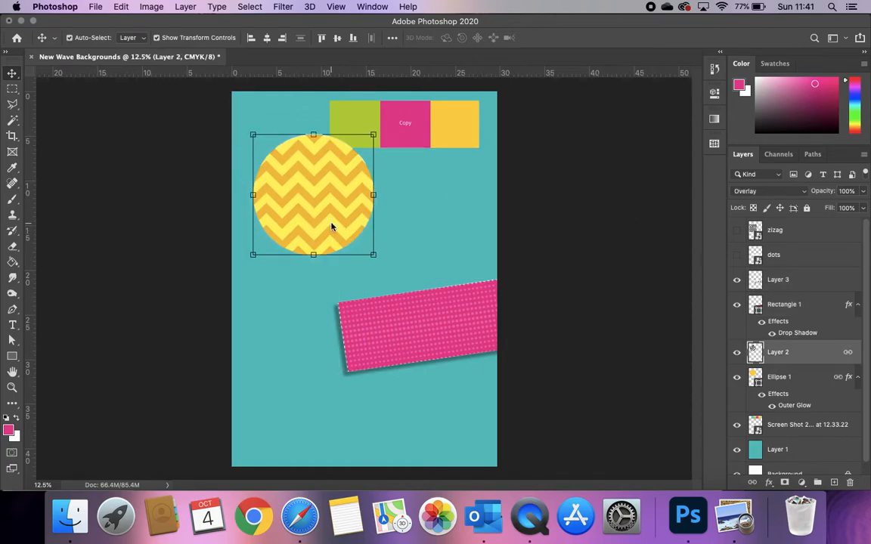
{"action": "left_click_drag", "start_coordinate": [370, 335], "coordinate": [364, 296]}
{"action": "left_click_drag", "start_coordinate": [329, 171], "coordinate": [320, 162]}
{"action": "left_click_drag", "start_coordinate": [397, 281], "coordinate": [398, 298]}
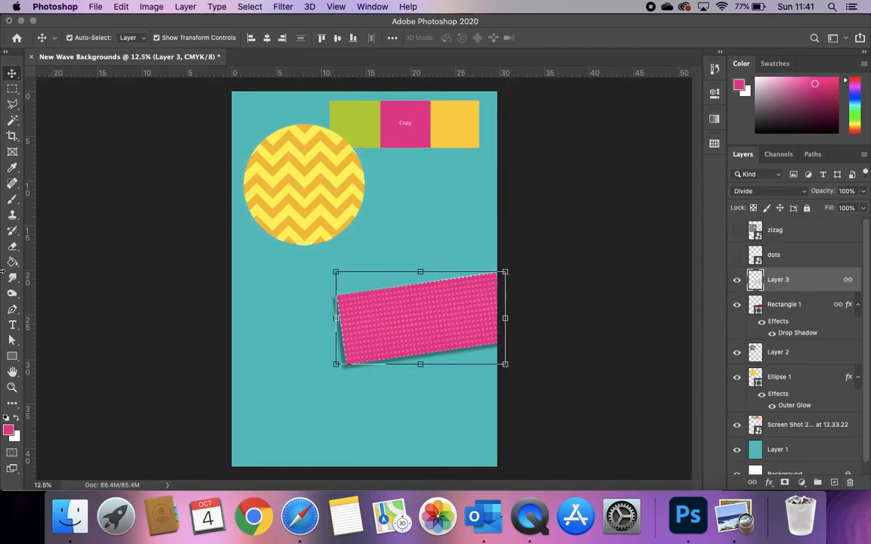
Draw a vertical rectangle about 562 × 1776 px overlapping the dotted pink rectangle and fill it with the palette's green.
{"action": "left_click", "coordinate": [12, 356]}
{"action": "left_click_drag", "start_coordinate": [401, 189], "coordinate": [444, 323]}
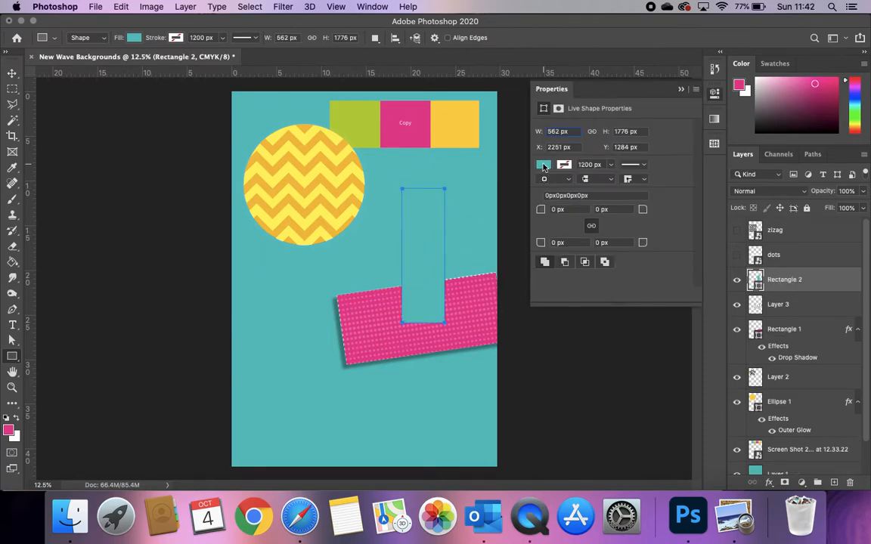
{"action": "left_click", "coordinate": [543, 166]}
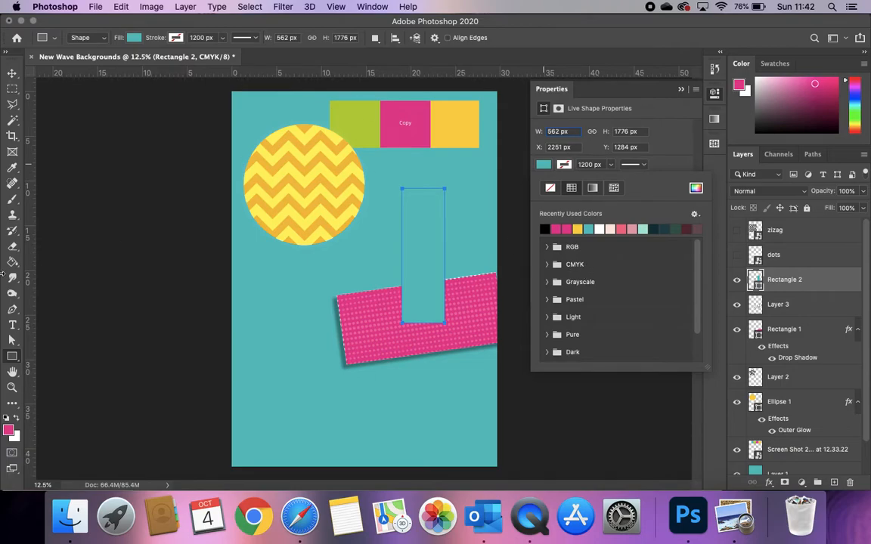
{"action": "left_click", "coordinate": [13, 167]}
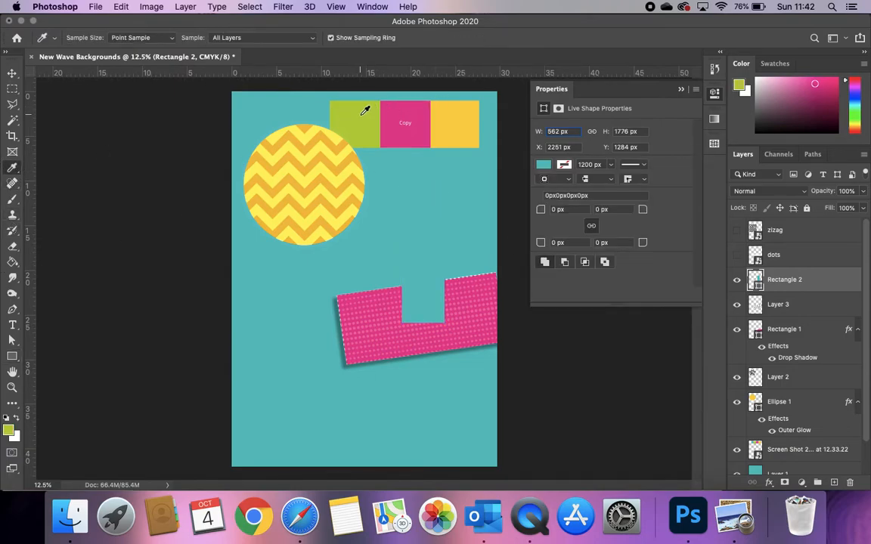
{"action": "left_click", "coordinate": [364, 112]}
{"action": "left_click", "coordinate": [542, 165]}
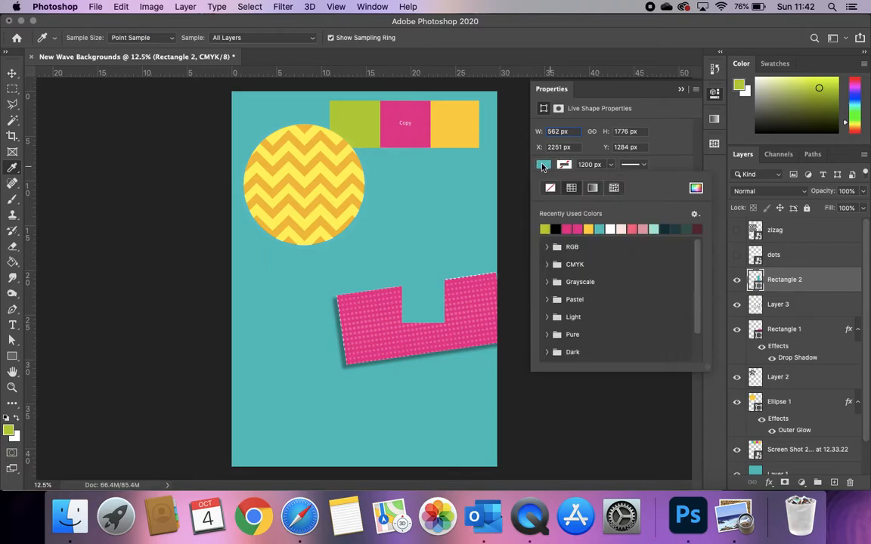
{"action": "left_click", "coordinate": [545, 230]}
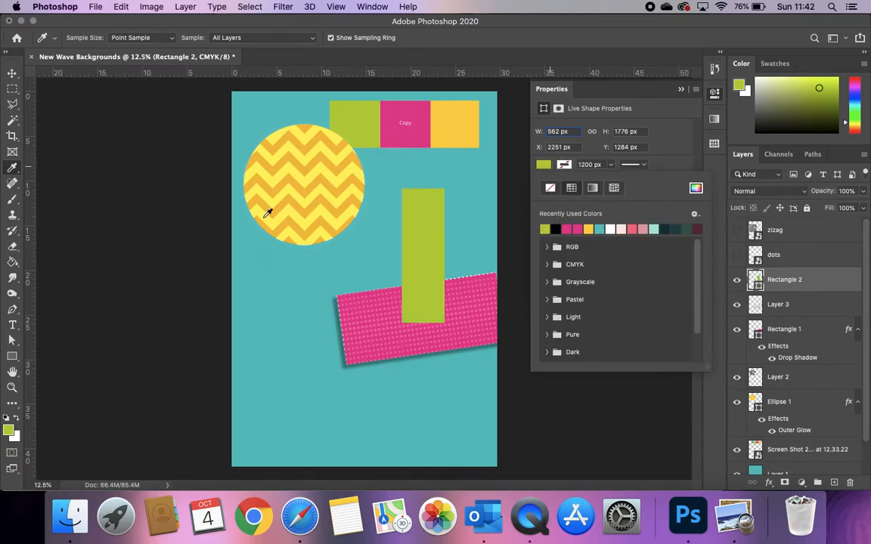
Make the green vertical rectangle narrower and slightly taller.
{"action": "left_click", "coordinate": [11, 74]}
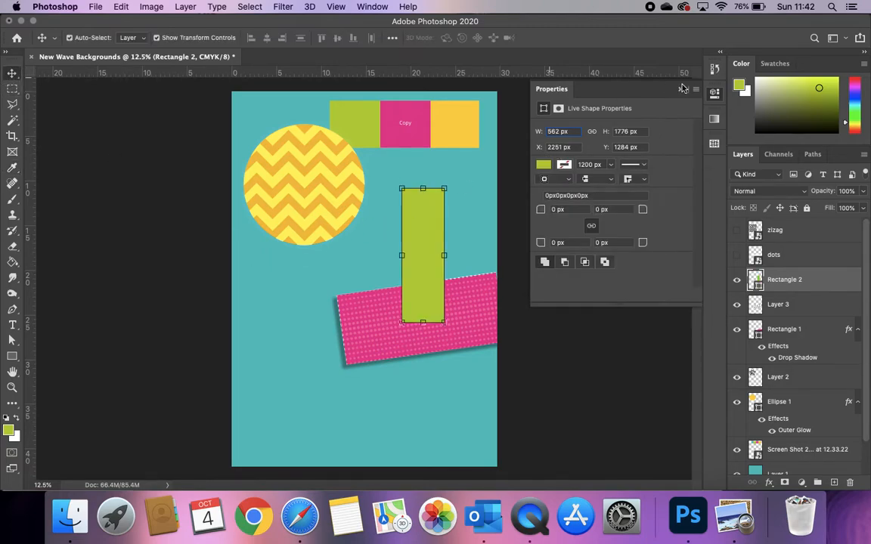
{"action": "left_click", "coordinate": [681, 89]}
{"action": "mouse_move", "coordinate": [407, 254]}
{"action": "left_mouse_down"}
{"action": "mouse_move", "coordinate": [416, 254]}
{"action": "mouse_move", "coordinate": [400, 256]}
{"action": "mouse_move", "coordinate": [414, 254]}
{"action": "left_mouse_up"}
{"action": "key", "text": "Return"}
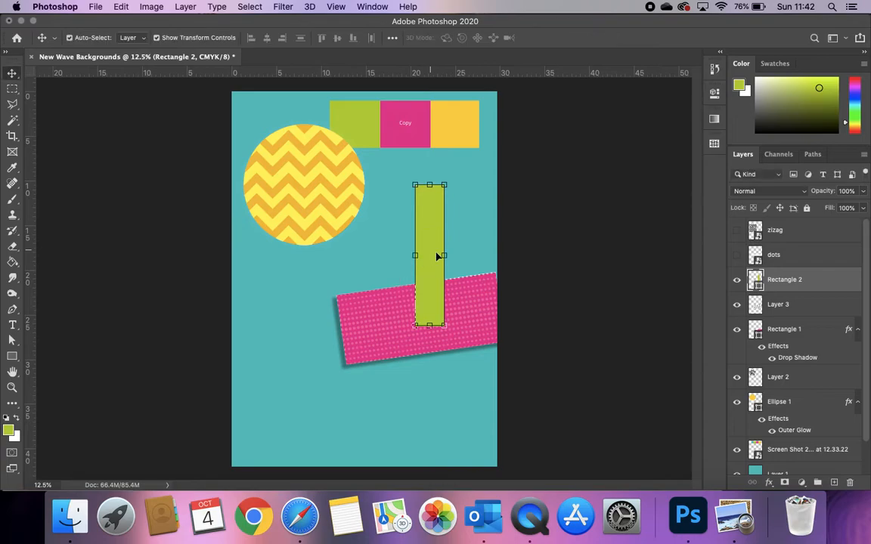
Place the maxresdefault black-and-white pattern from the NEW WAVE folder above Rectangle 2 and rotate it 90°.
{"action": "scroll", "coordinate": [793, 358], "scroll_direction": "down", "scroll_amount": 2}
{"action": "left_click", "coordinate": [70, 516]}
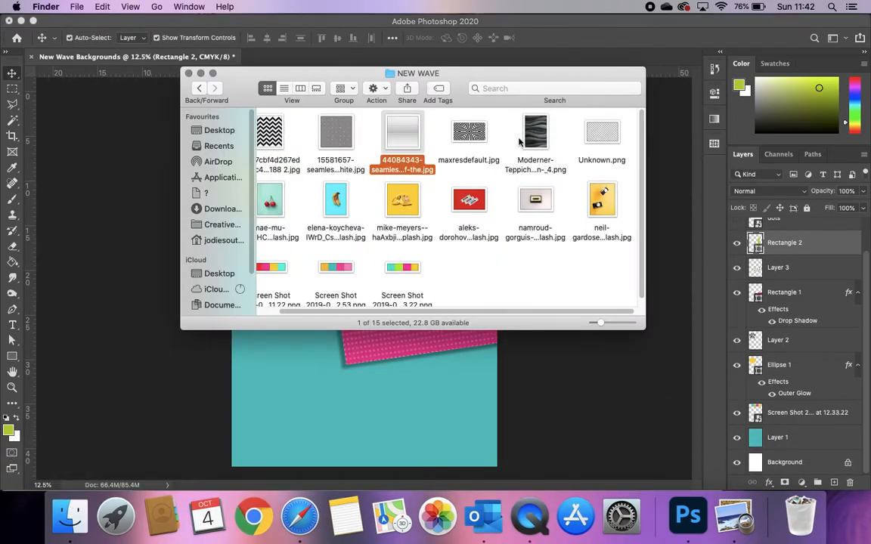
{"action": "left_click_drag", "start_coordinate": [467, 135], "coordinate": [420, 342]}
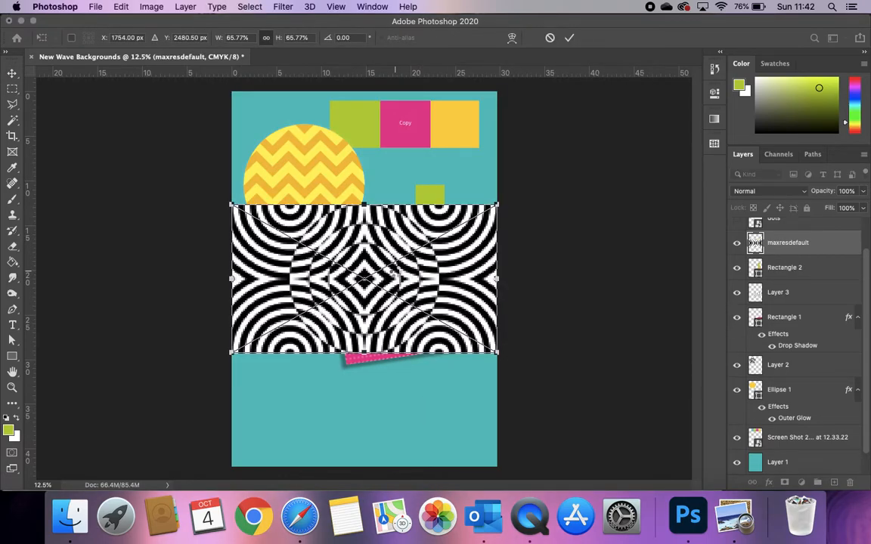
{"action": "key", "text": "Return"}
{"action": "left_click_drag", "start_coordinate": [506, 198], "coordinate": [284, 136]}
{"action": "key", "text": "Return"}
Enlarge and position the rotated maxresdefault pattern so it covers the whole page.
{"action": "left_click_drag", "start_coordinate": [341, 207], "coordinate": [280, 152]}
{"action": "left_click_drag", "start_coordinate": [377, 355], "coordinate": [617, 528]}
{"action": "left_click_drag", "start_coordinate": [466, 398], "coordinate": [471, 325]}
{"action": "key", "text": "Return"}
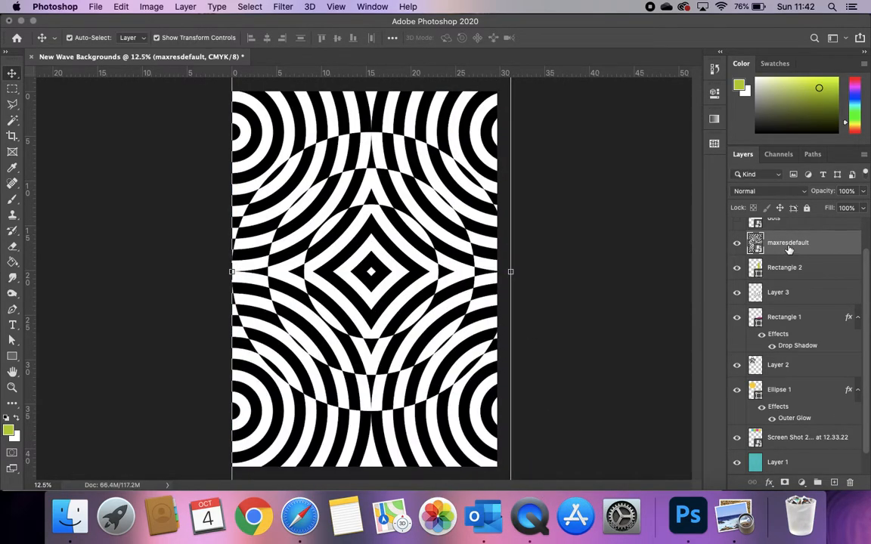
Move the maxresdefault layer beneath Ellipse 1 and put the palette screenshot layer, hidden, at the top of the stack.
{"action": "left_click", "coordinate": [778, 192]}
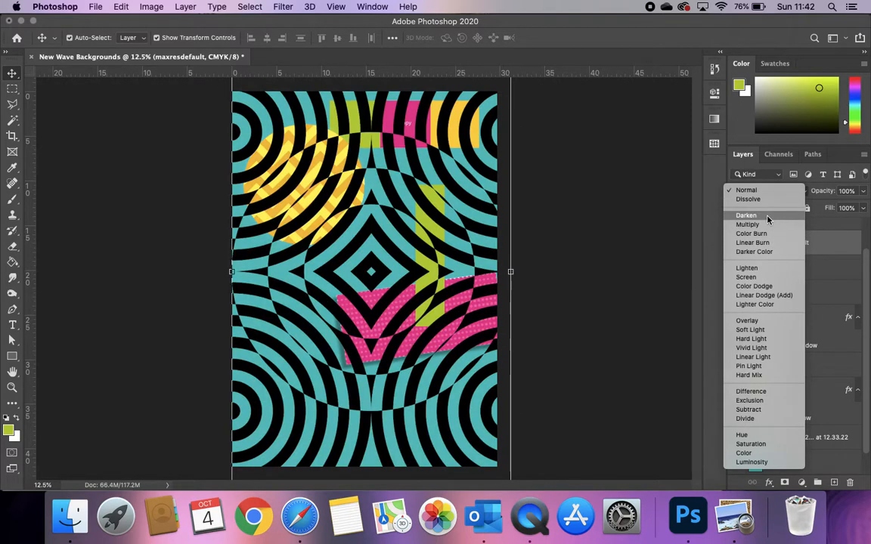
{"action": "left_click", "coordinate": [711, 260]}
{"action": "left_click_drag", "start_coordinate": [827, 245], "coordinate": [787, 425]}
{"action": "left_click_drag", "start_coordinate": [798, 392], "coordinate": [788, 229]}
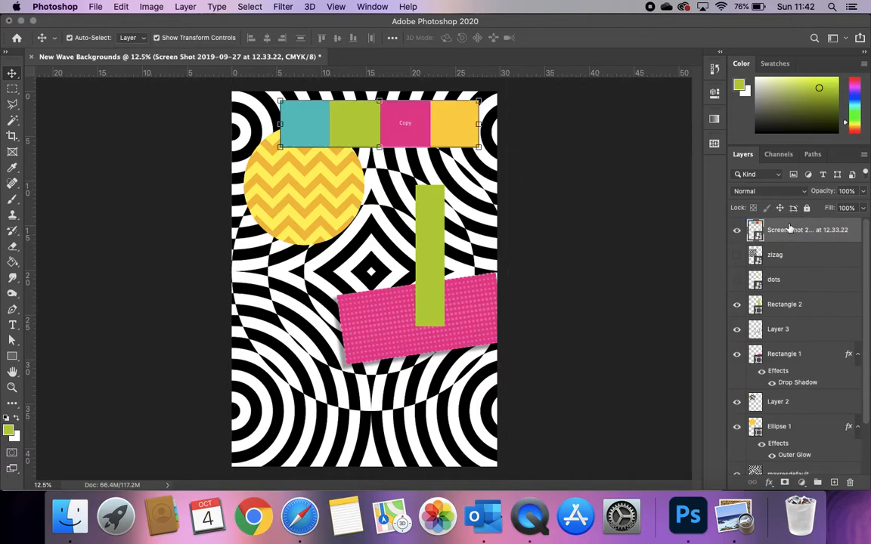
{"action": "left_click", "coordinate": [737, 230]}
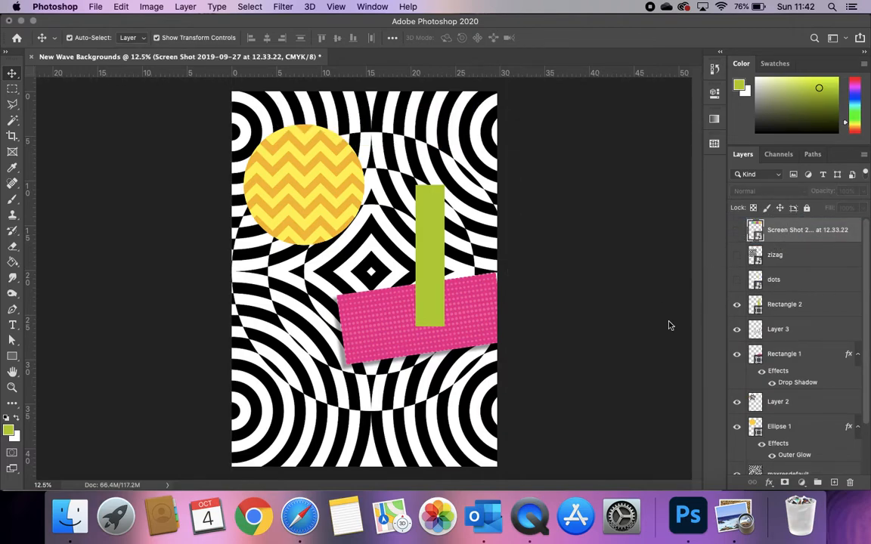
Set the maxresdefault pattern layer's blend mode to Darker Color and its opacity to about 7%.
{"action": "left_click", "coordinate": [427, 142]}
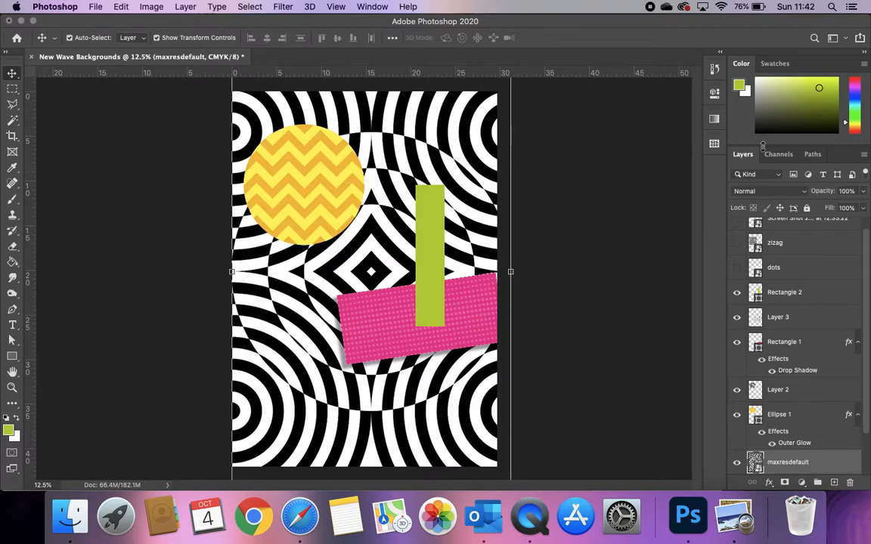
{"action": "left_click", "coordinate": [748, 191]}
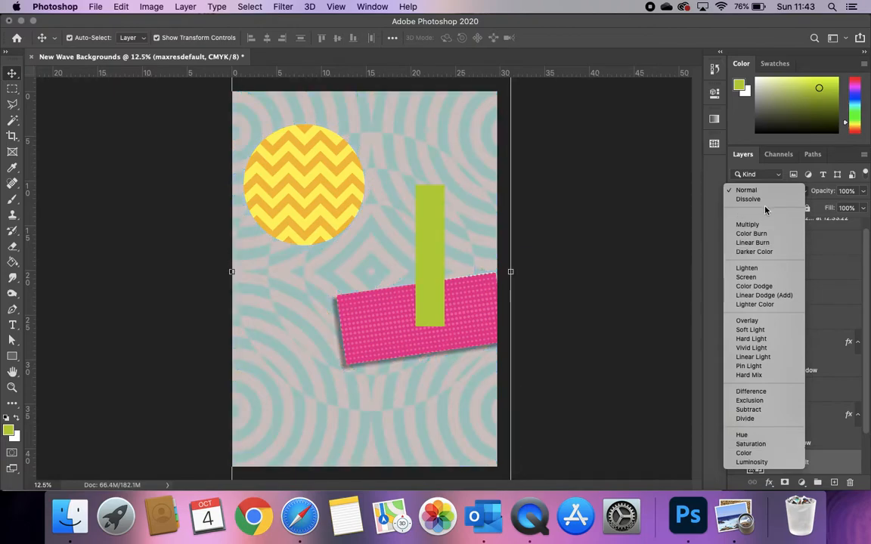
{"action": "left_click", "coordinate": [763, 250]}
{"action": "left_click_drag", "start_coordinate": [864, 194], "coordinate": [810, 209]}
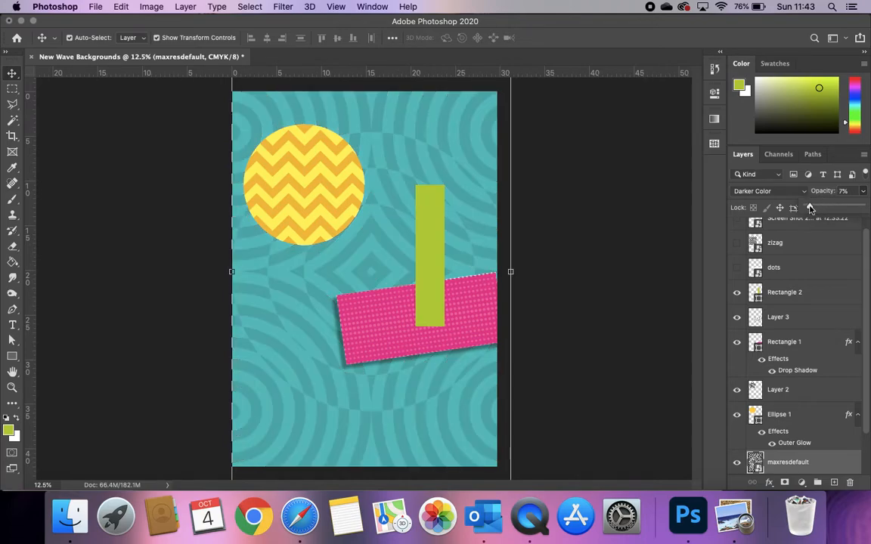
{"action": "left_click", "coordinate": [596, 259]}
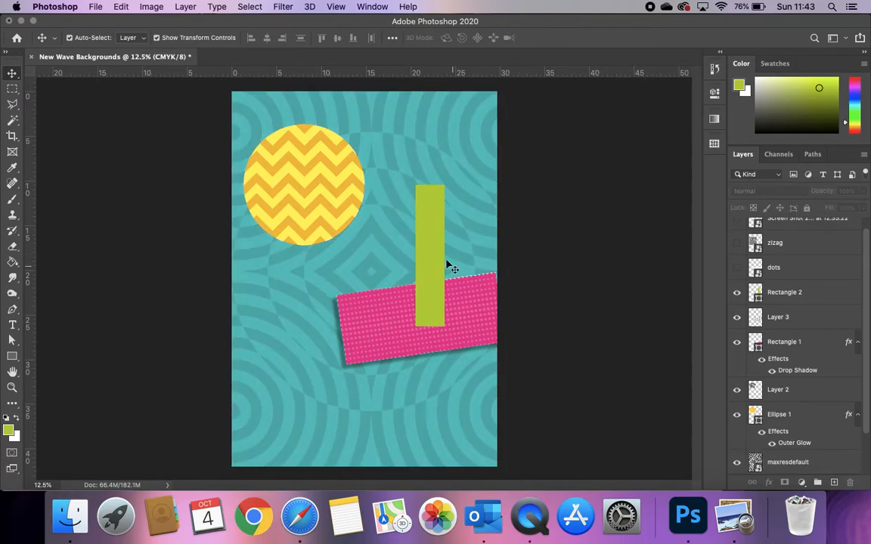
Move the green rectangle slightly up and tilt it a few degrees clockwise.
{"action": "left_click_drag", "start_coordinate": [436, 237], "coordinate": [437, 227]}
{"action": "left_click_drag", "start_coordinate": [446, 164], "coordinate": [460, 167]}
{"action": "key", "text": "Return"}
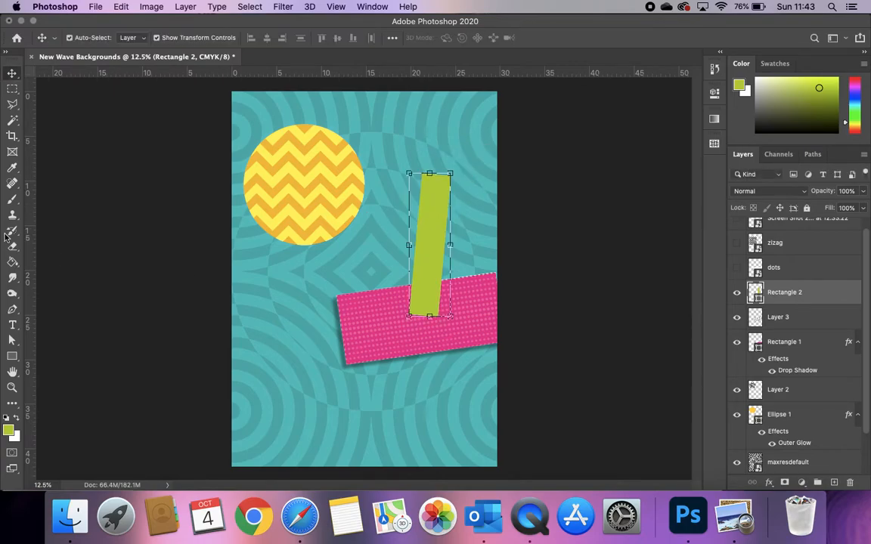
Draw a circle about 2979 px across over the page's lower right area and shift it slightly down and left.
{"action": "left_click", "coordinate": [12, 356]}
{"action": "left_click", "coordinate": [62, 378]}
{"action": "left_click_drag", "start_coordinate": [310, 300], "coordinate": [537, 522]}
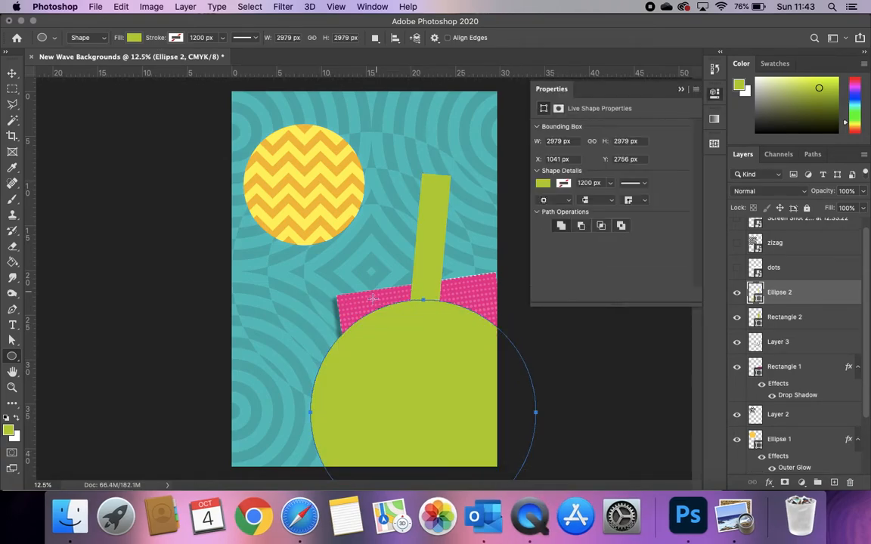
{"action": "left_click", "coordinate": [11, 74]}
{"action": "left_click_drag", "start_coordinate": [12, 105], "coordinate": [43, 108]}
{"action": "left_click", "coordinate": [12, 74]}
{"action": "left_click_drag", "start_coordinate": [407, 415], "coordinate": [397, 378]}
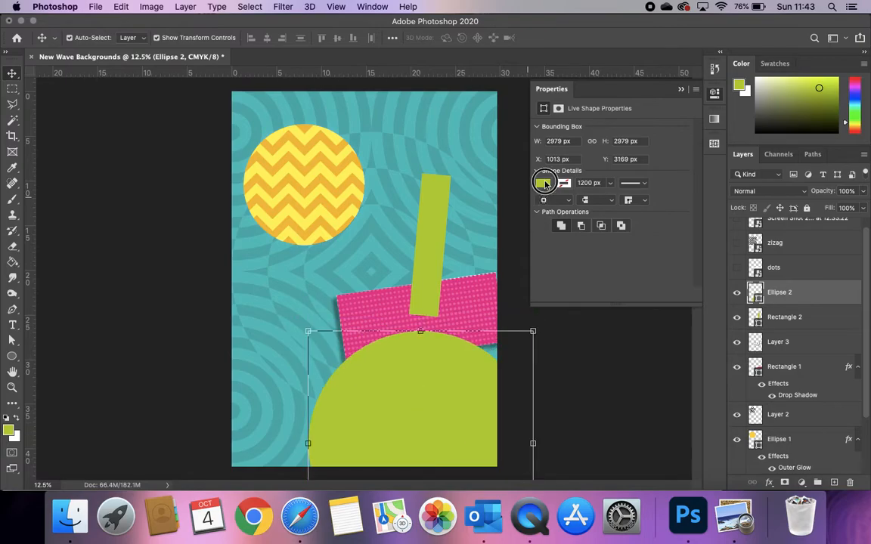
Change the new circle's fill to the recently used teal.
{"action": "left_click", "coordinate": [545, 185]}
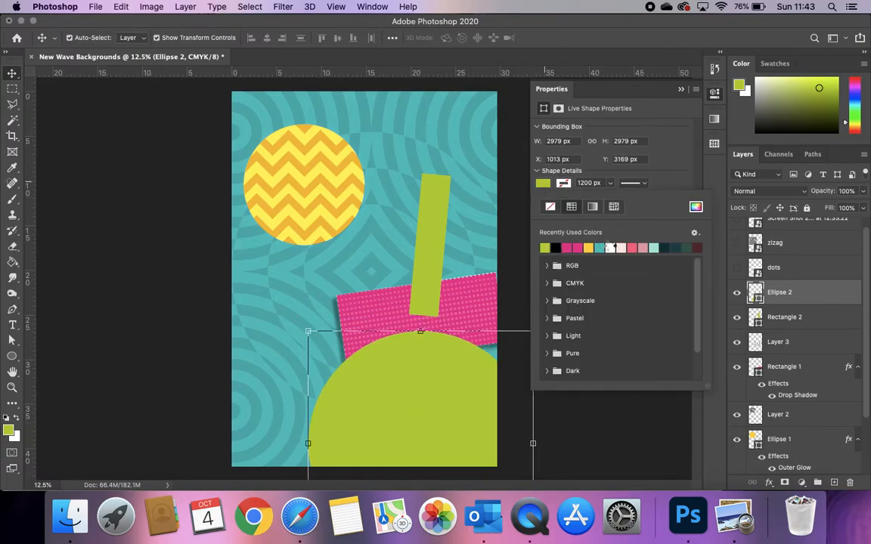
{"action": "left_click", "coordinate": [599, 247]}
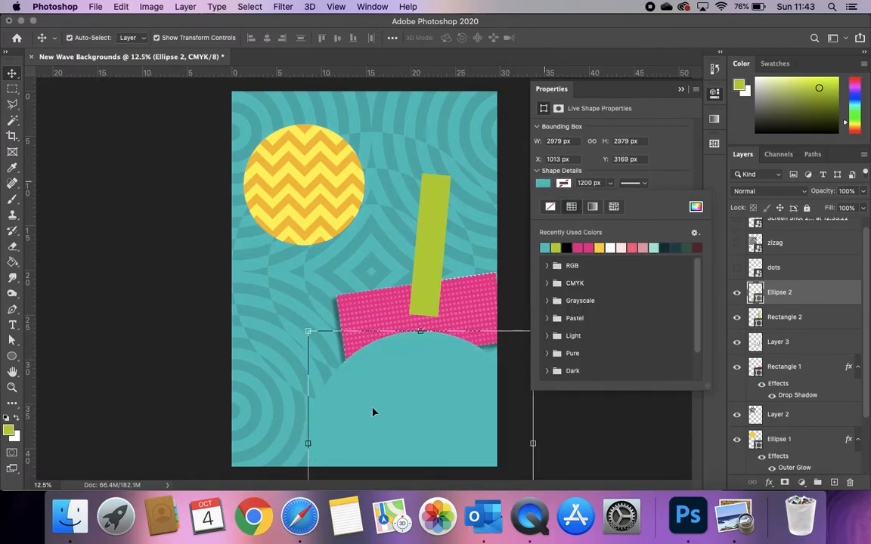
{"action": "left_click", "coordinate": [682, 89]}
Enlarge the teal circle so it runs off the page's lower-left corner, and move its layer beneath Ellipse 1.
{"action": "left_click_drag", "start_coordinate": [445, 381], "coordinate": [333, 309]}
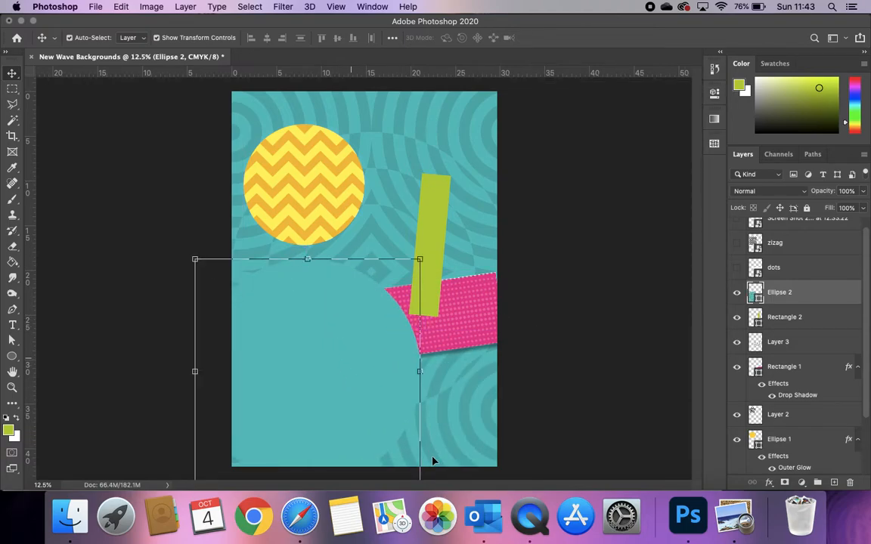
{"action": "left_click_drag", "start_coordinate": [421, 261], "coordinate": [491, 186]}
{"action": "left_click_drag", "start_coordinate": [321, 388], "coordinate": [278, 432]}
{"action": "key", "text": "Return"}
{"action": "left_click_drag", "start_coordinate": [788, 296], "coordinate": [785, 399]}
{"action": "left_click_drag", "start_coordinate": [319, 395], "coordinate": [319, 404]}
Add an outer glow with 82% opacity to the large teal circle.
{"action": "double_click", "coordinate": [823, 387]}
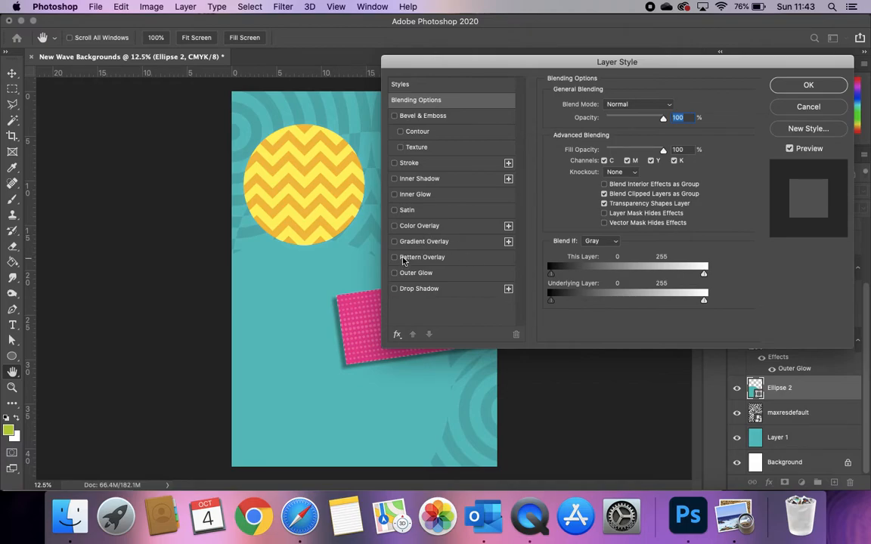
{"action": "left_click", "coordinate": [395, 273]}
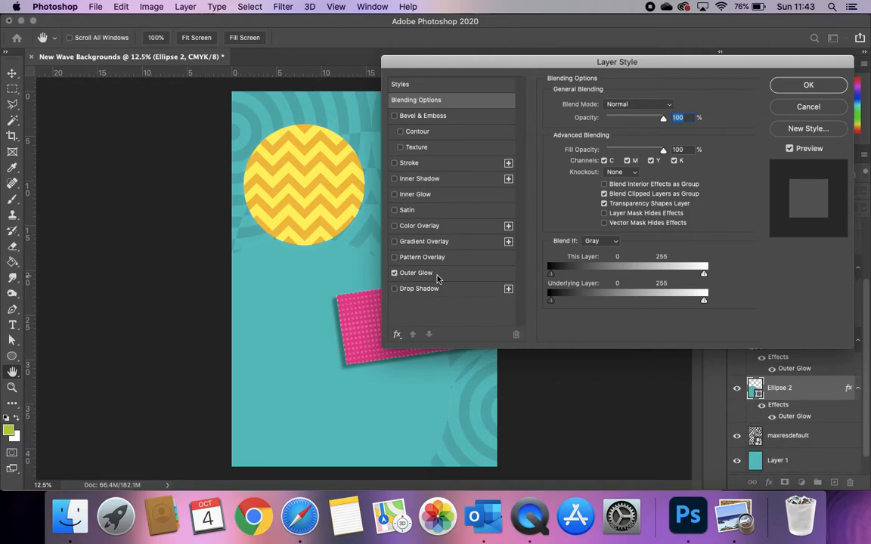
{"action": "left_click", "coordinate": [478, 273]}
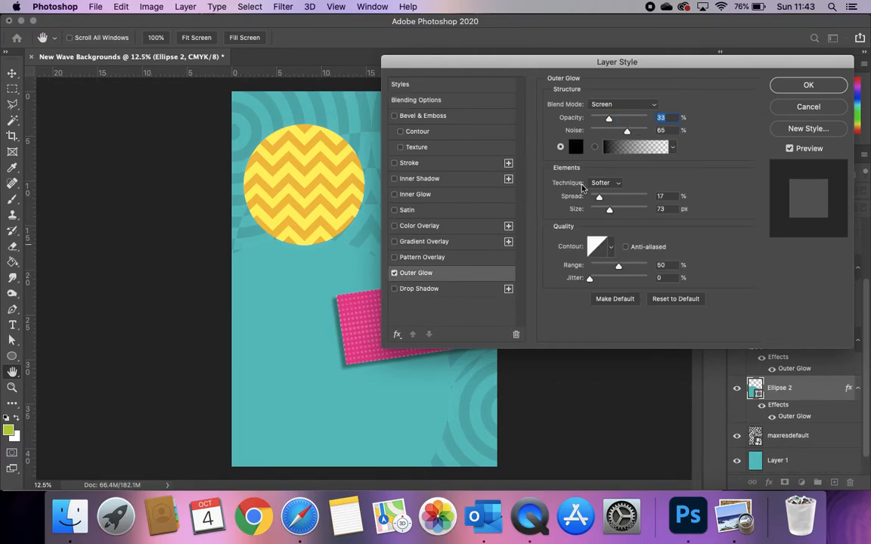
{"action": "left_click_drag", "start_coordinate": [613, 121], "coordinate": [639, 119]}
{"action": "left_click", "coordinate": [803, 84]}
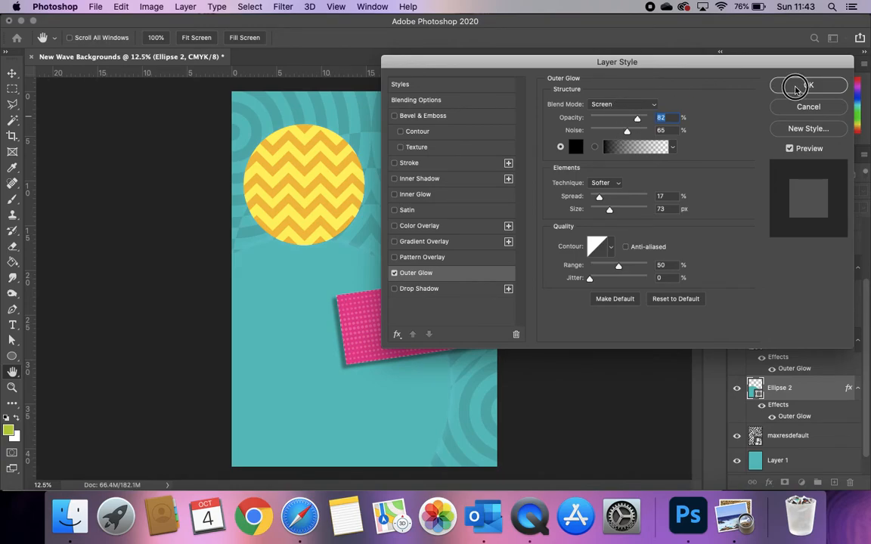
{"action": "left_click", "coordinate": [297, 424]}
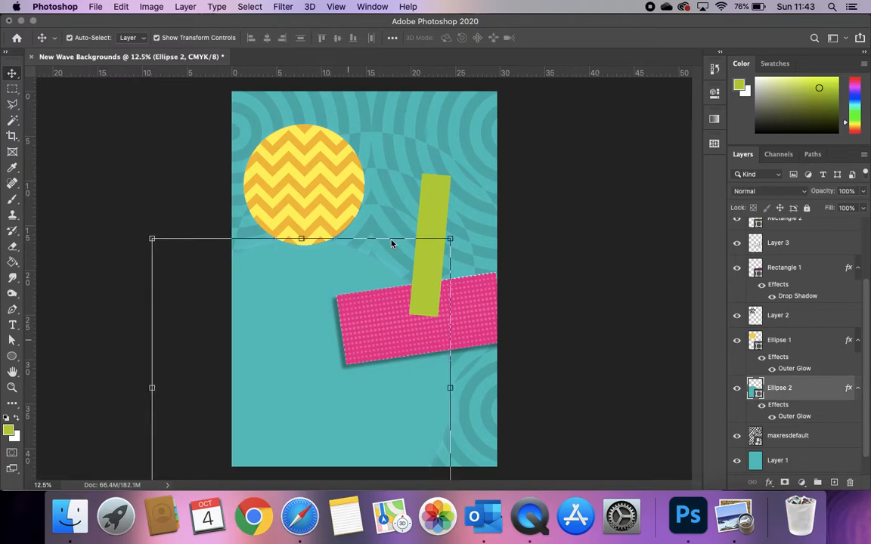
Add a drop shadow with 19% opacity to the green rectangle and shift it slightly up and right.
{"action": "left_click", "coordinate": [438, 204]}
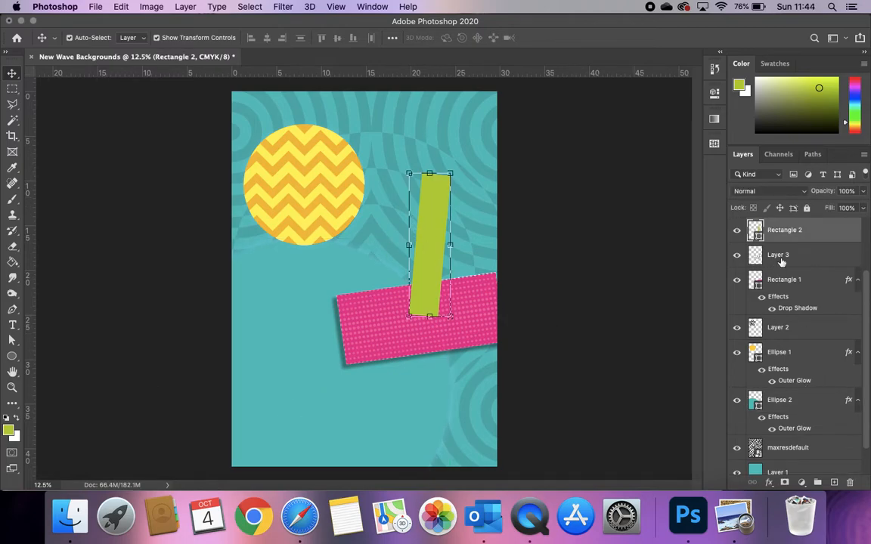
{"action": "double_click", "coordinate": [833, 229]}
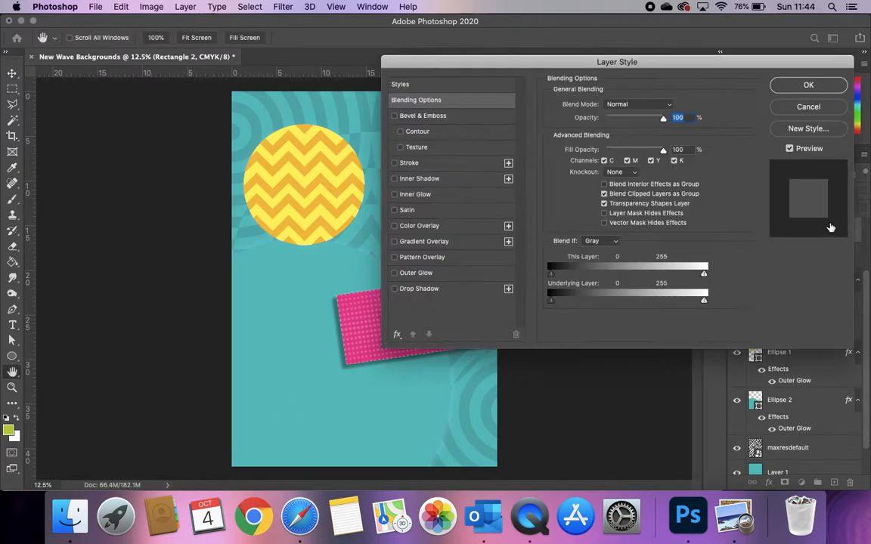
{"action": "left_click", "coordinate": [418, 290]}
{"action": "left_click_drag", "start_coordinate": [654, 66], "coordinate": [202, 100]}
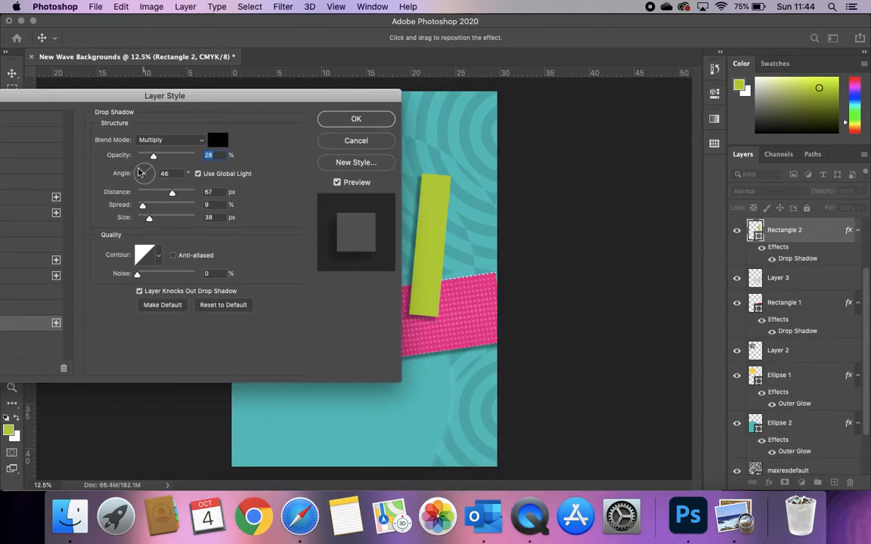
{"action": "left_click", "coordinate": [149, 154]}
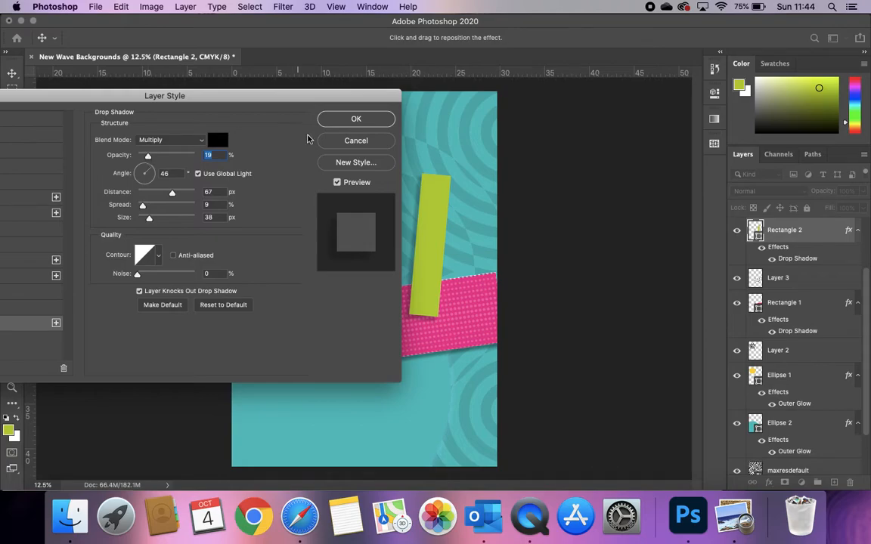
{"action": "left_click", "coordinate": [355, 119]}
{"action": "left_click_drag", "start_coordinate": [432, 227], "coordinate": [440, 218]}
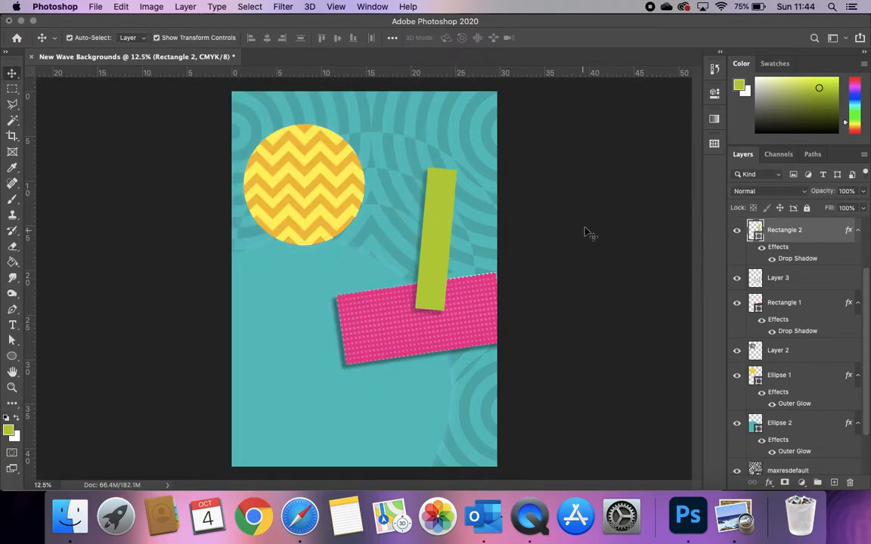
{"action": "left_click", "coordinate": [586, 235]}
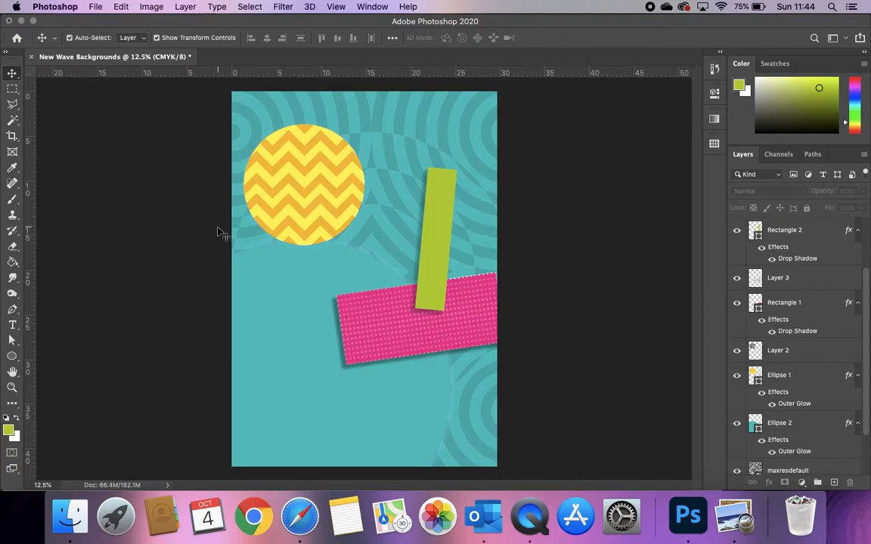
Place the 15581657 black-and-white pattern from the NEW WAVE folder, scale it to about 274% and position it across the page width.
{"action": "left_click", "coordinate": [70, 517]}
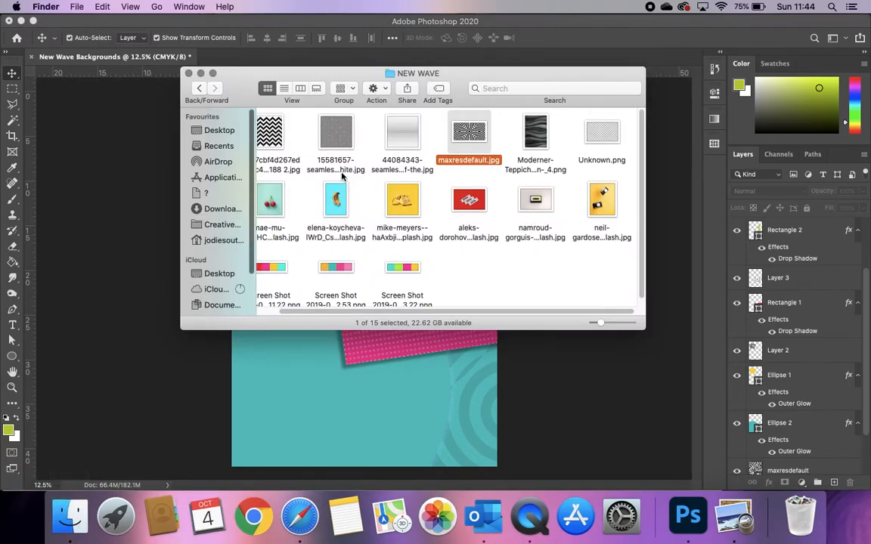
{"action": "left_click_drag", "start_coordinate": [335, 133], "coordinate": [338, 382]}
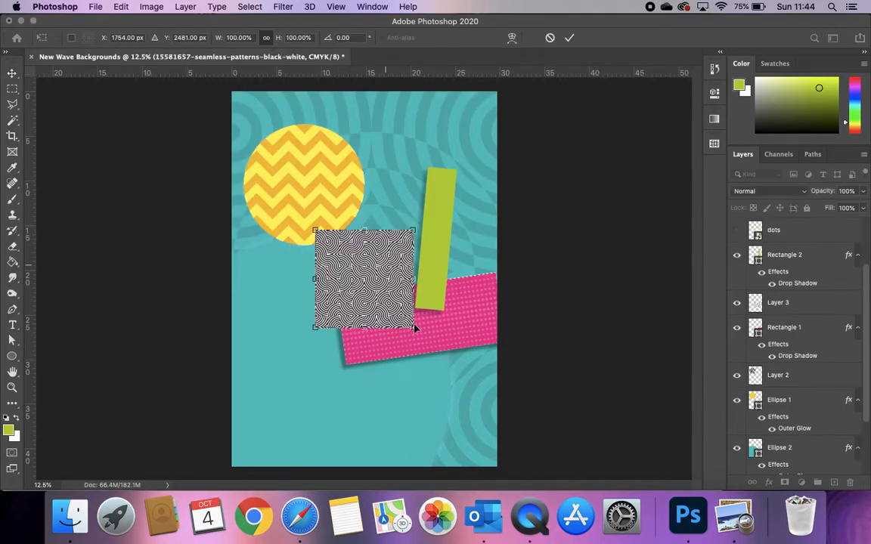
{"action": "left_click_drag", "start_coordinate": [414, 327], "coordinate": [584, 492]}
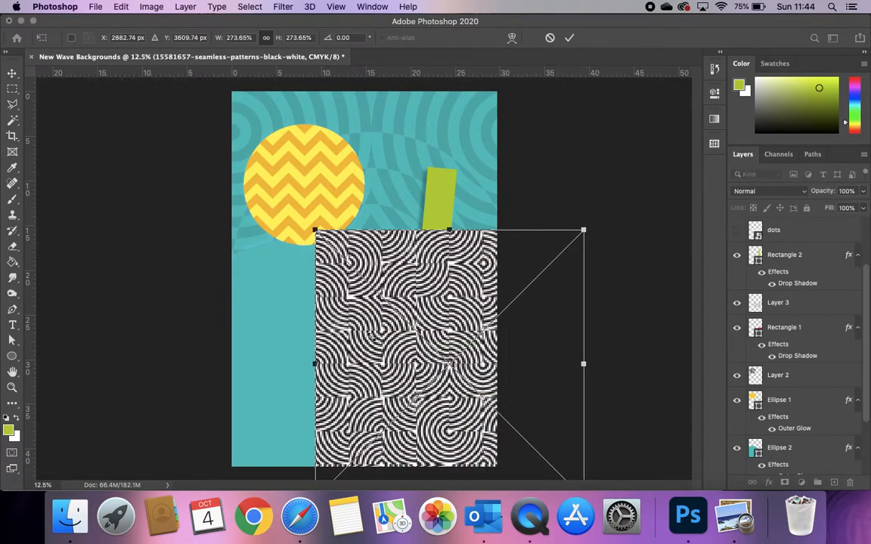
{"action": "key", "text": "Return"}
{"action": "left_click_drag", "start_coordinate": [427, 334], "coordinate": [340, 243]}
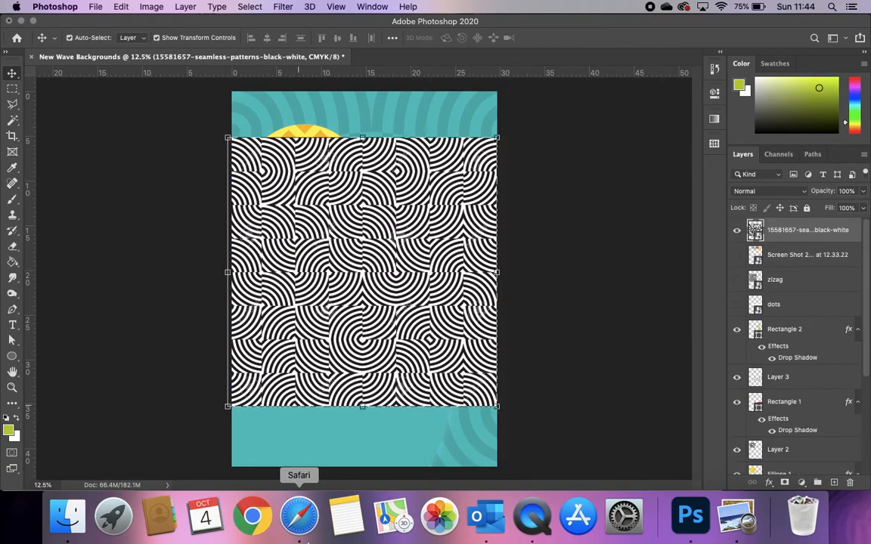
Check the New Wave inspiration slide in Safari, and hide the 15581657 pattern and zizag layers back in Photoshop.
{"action": "left_click", "coordinate": [306, 534]}
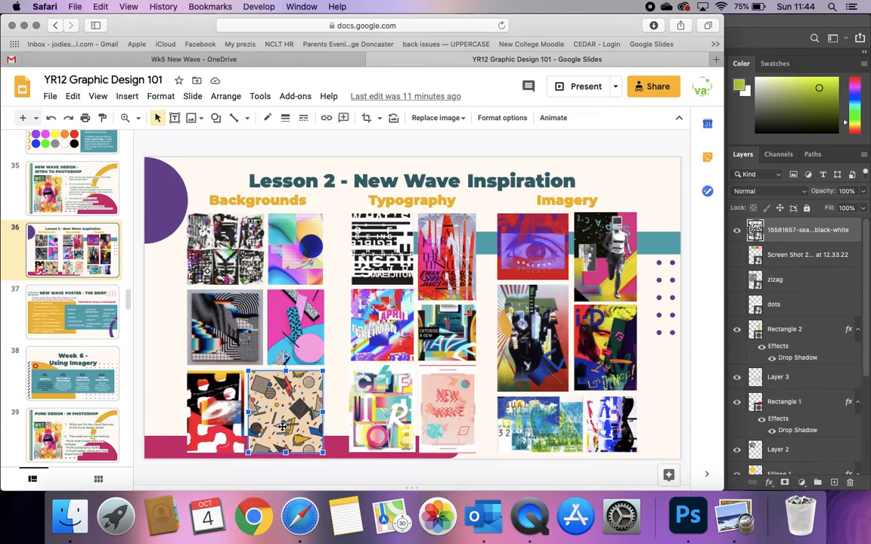
{"action": "left_click", "coordinate": [730, 289]}
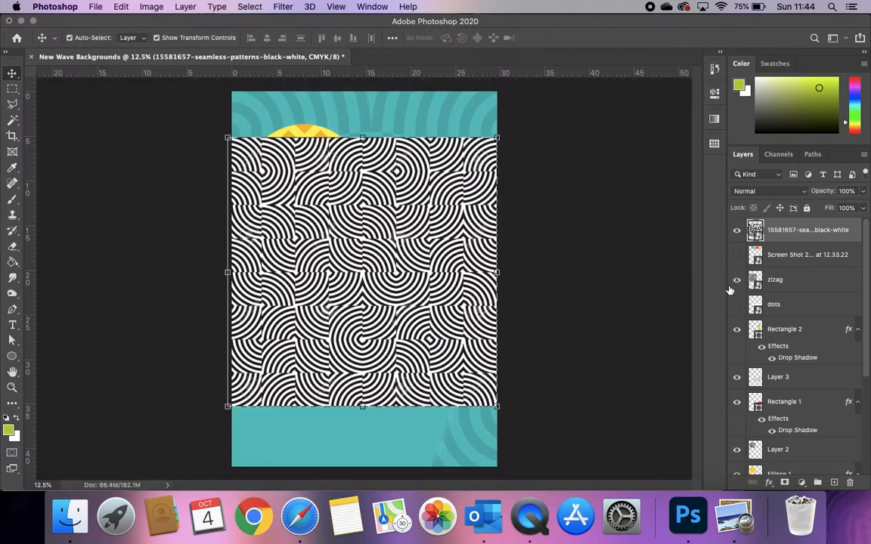
{"action": "left_click_drag", "start_coordinate": [428, 239], "coordinate": [411, 386]}
{"action": "left_click", "coordinate": [736, 231]}
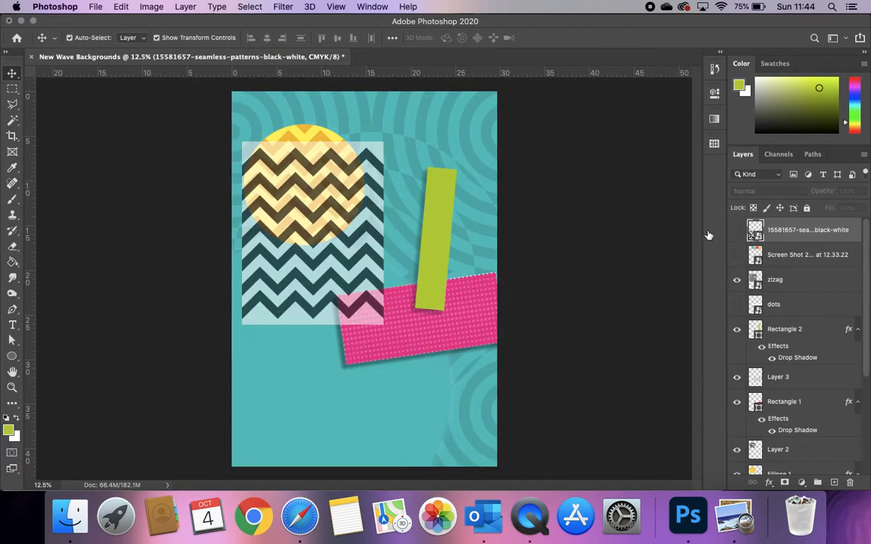
{"action": "left_click", "coordinate": [432, 228]}
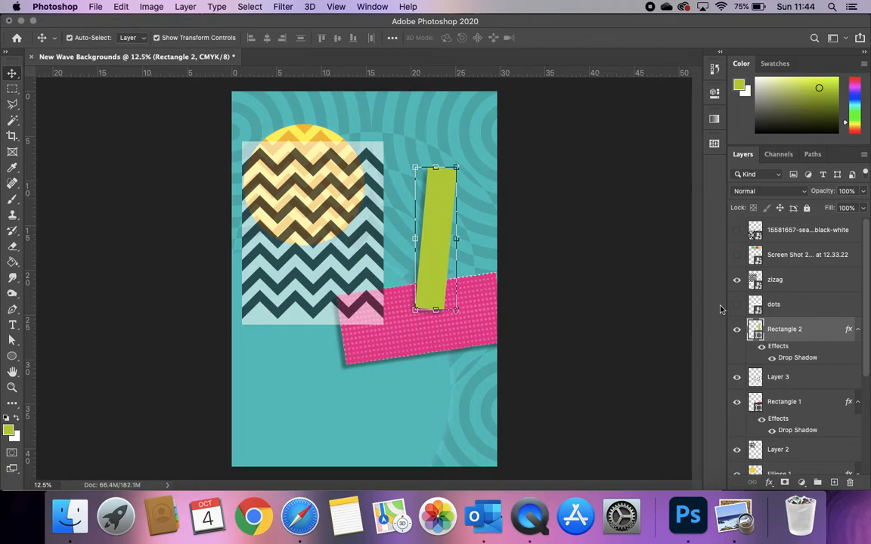
{"action": "left_click", "coordinate": [736, 279]}
Add a black, centred stroke effect of 9 px to the green rectangle.
{"action": "double_click", "coordinate": [828, 330]}
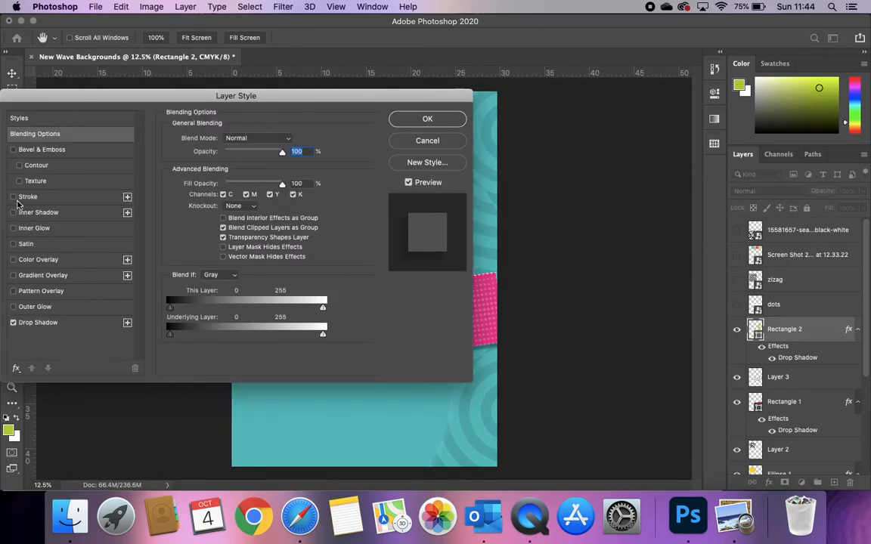
{"action": "left_click", "coordinate": [13, 196]}
{"action": "left_click", "coordinate": [67, 197]}
{"action": "left_click_drag", "start_coordinate": [242, 102], "coordinate": [743, 111]}
{"action": "left_click", "coordinate": [599, 207]}
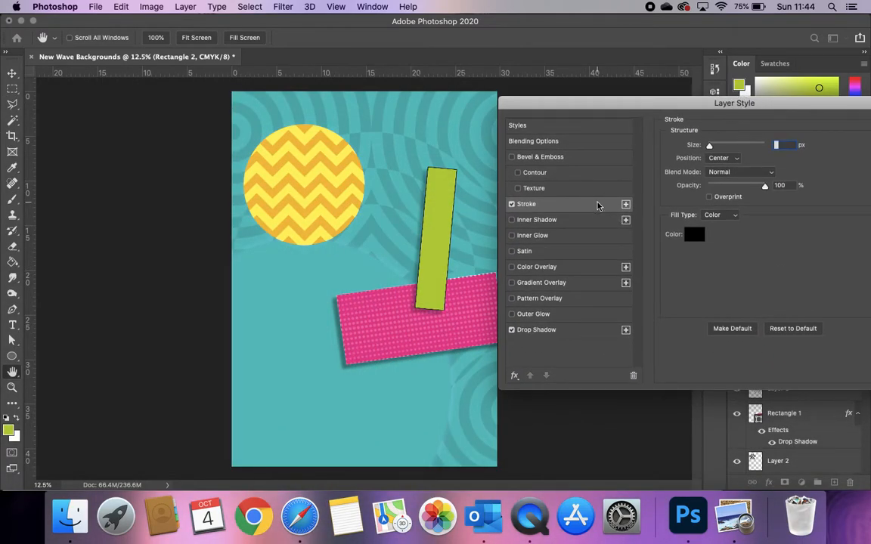
{"action": "left_click_drag", "start_coordinate": [710, 146], "coordinate": [712, 148]}
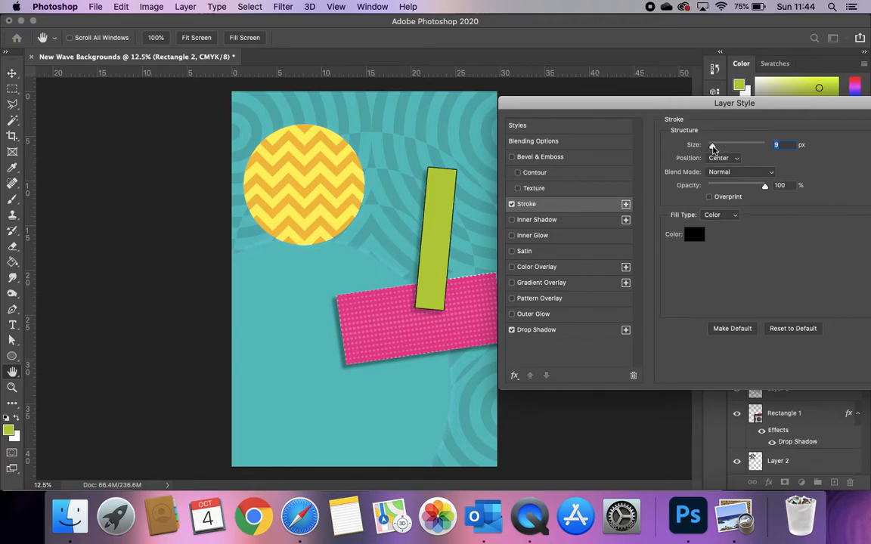
Lower the opacity of the green rectangle's stroke and make the stroke slightly thicker.
{"action": "left_click_drag", "start_coordinate": [762, 187], "coordinate": [722, 188]}
{"action": "left_click_drag", "start_coordinate": [712, 145], "coordinate": [716, 146]}
{"action": "left_click", "coordinate": [736, 187]}
{"action": "left_click_drag", "start_coordinate": [800, 107], "coordinate": [572, 121]}
{"action": "left_click", "coordinate": [669, 140]}
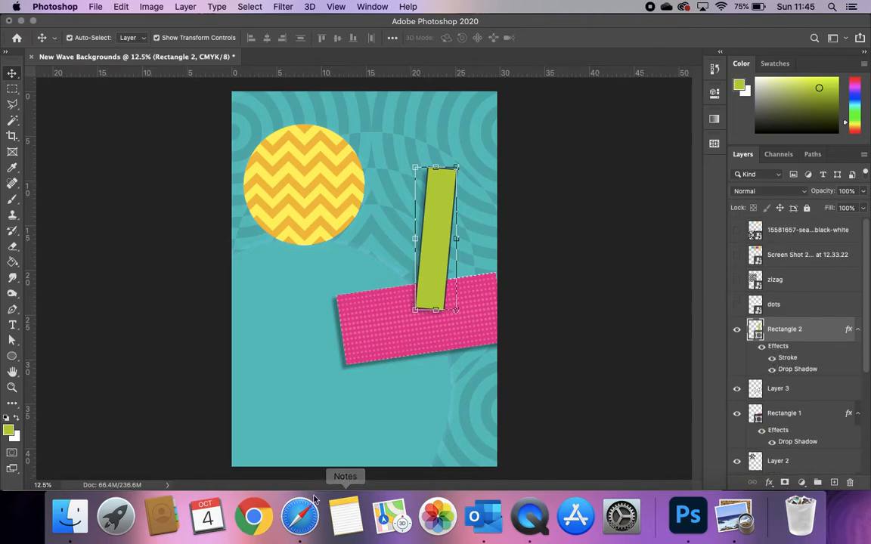
Look at the background examples on the New Wave inspiration slide in Safari and return to the Photoshop document.
{"action": "left_click", "coordinate": [300, 517]}
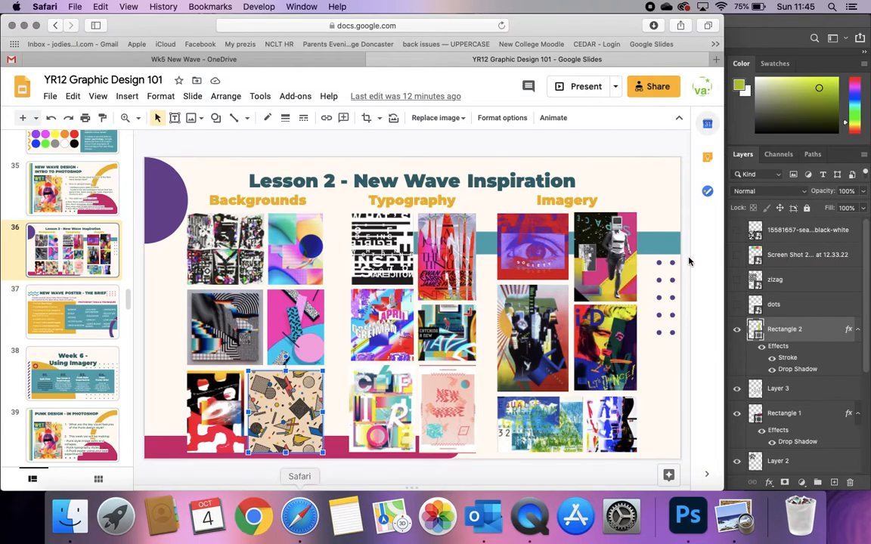
{"action": "left_click", "coordinate": [792, 338]}
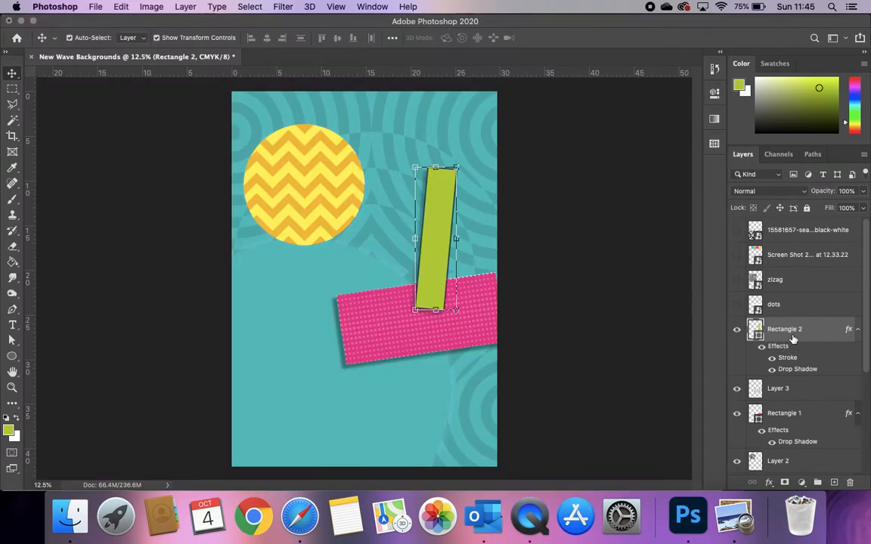
Make the 15581657 seamless pattern layer visible again and select it.
{"action": "left_click", "coordinate": [801, 229]}
{"action": "scroll", "coordinate": [823, 375], "scroll_direction": "down", "scroll_amount": 5}
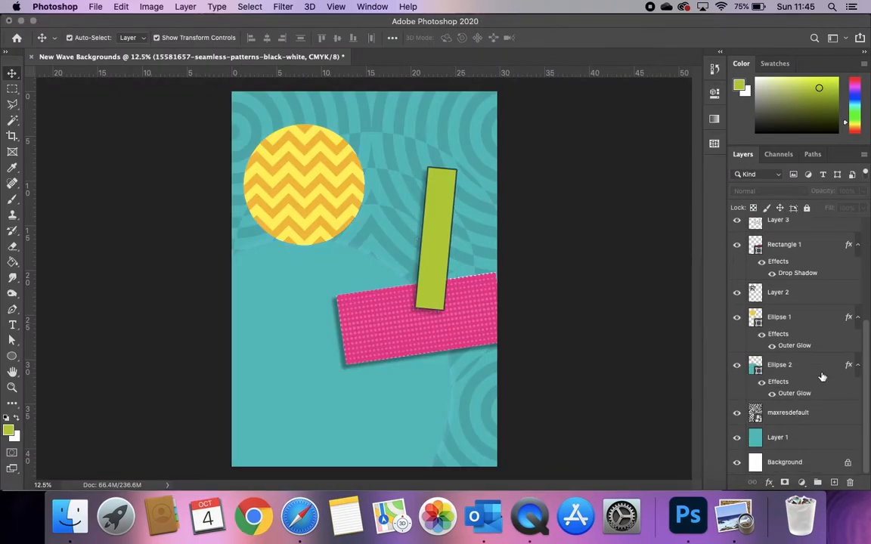
{"action": "left_click", "coordinate": [795, 412]}
{"action": "scroll", "coordinate": [786, 348], "scroll_direction": "up", "scroll_amount": 1}
{"action": "scroll", "coordinate": [784, 344], "scroll_direction": "up", "scroll_amount": 3}
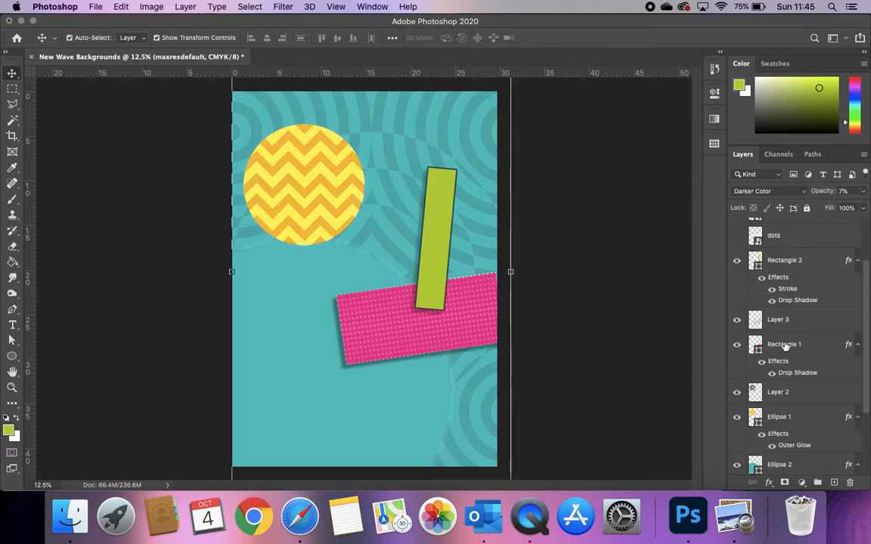
{"action": "left_click", "coordinate": [782, 318]}
{"action": "scroll", "coordinate": [784, 310], "scroll_direction": "up", "scroll_amount": 3}
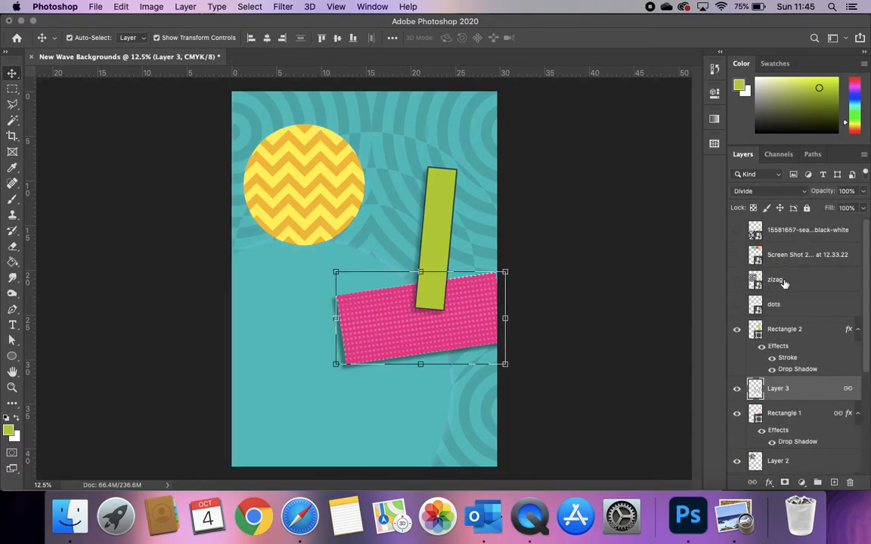
{"action": "left_click", "coordinate": [783, 282]}
{"action": "left_click", "coordinate": [737, 230]}
{"action": "left_click", "coordinate": [383, 439]}
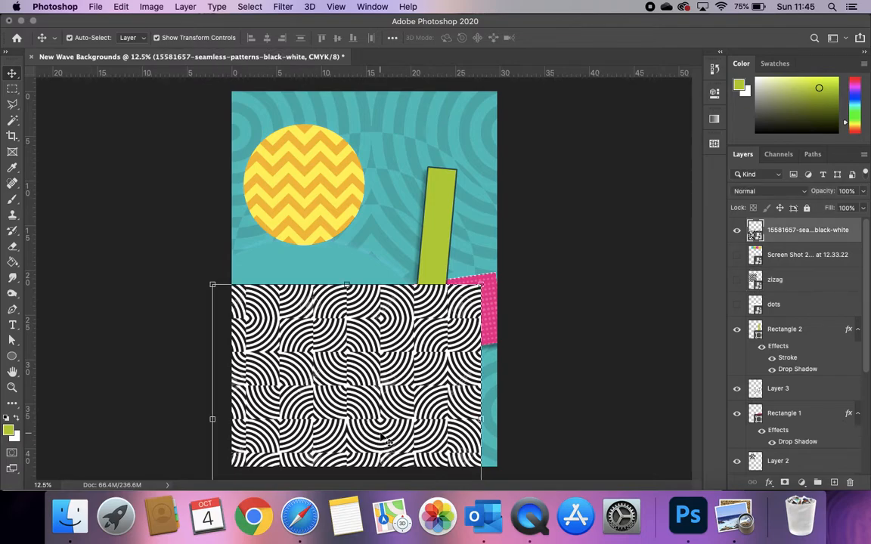
Rename the 15581657 pattern layer as Wave and the screenshot layer as Colours.
{"action": "double_click", "coordinate": [803, 230]}
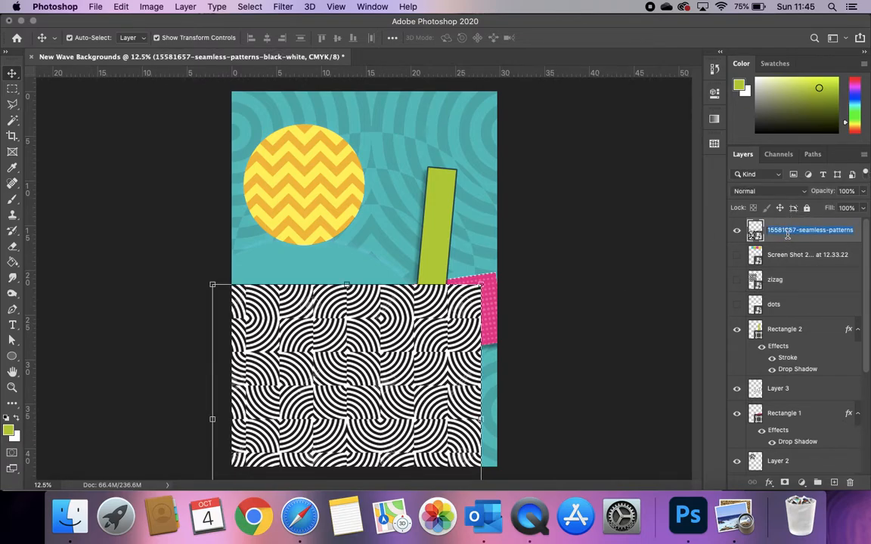
{"action": "type", "text": "Wave"}
{"action": "double_click", "coordinate": [791, 253]}
{"action": "type", "text": "Col"}
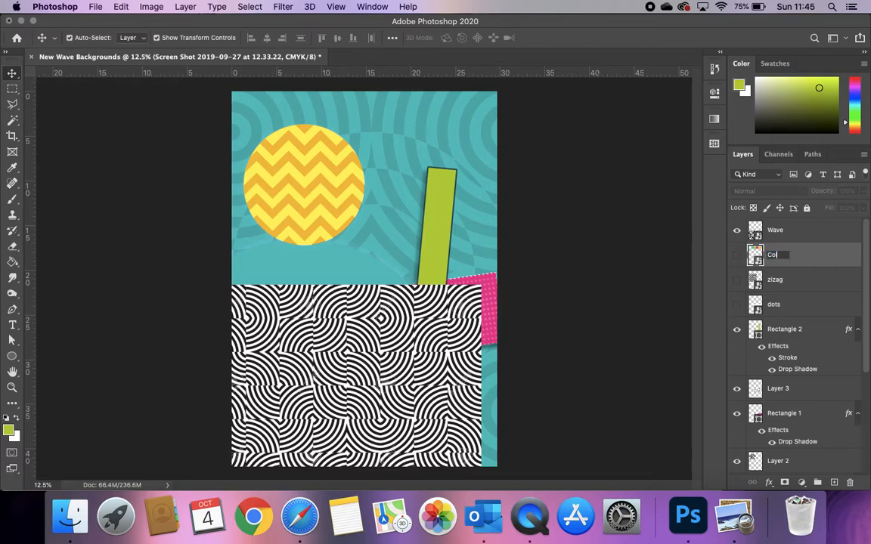
{"action": "key", "text": "Return"}
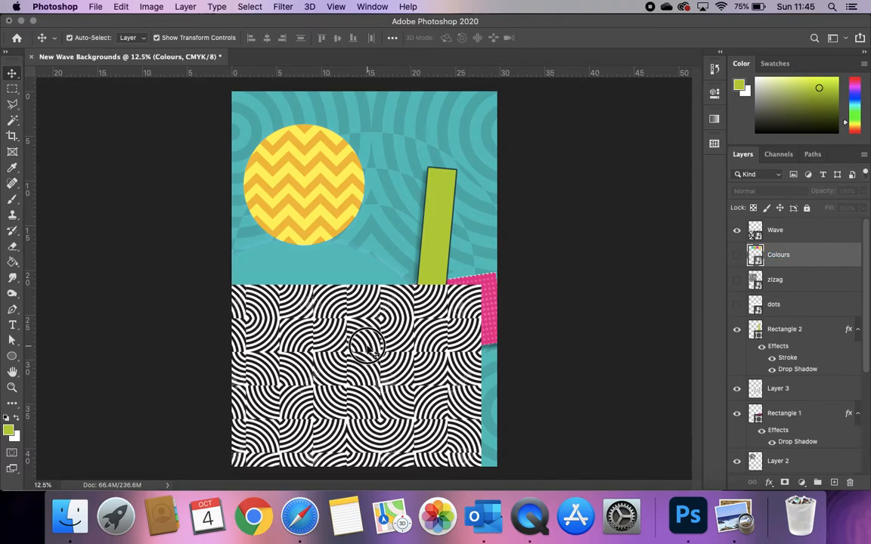
Centre the Wave pattern on the page and open it in the Liquify filter.
{"action": "left_click", "coordinate": [336, 317]}
{"action": "left_click_drag", "start_coordinate": [369, 355], "coordinate": [387, 209]}
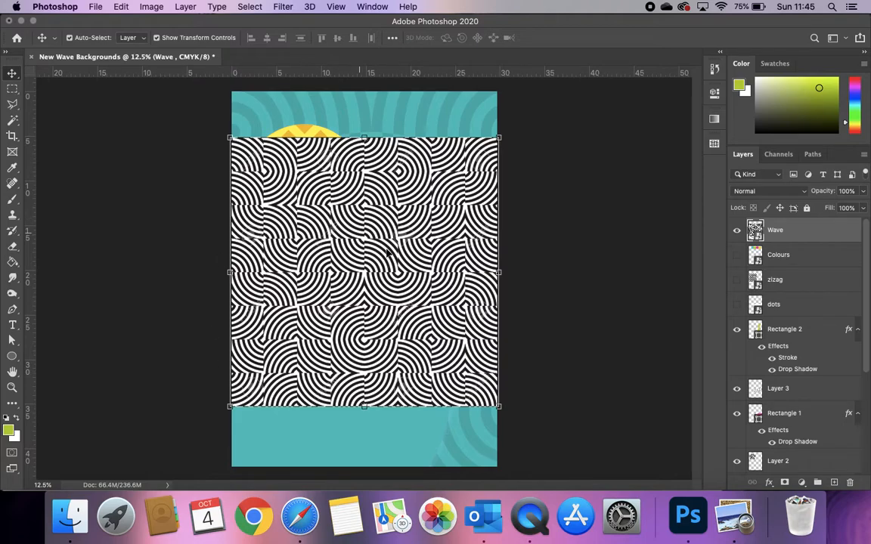
{"action": "left_click", "coordinate": [337, 7]}
{"action": "mouse_move", "coordinate": [281, 6]}
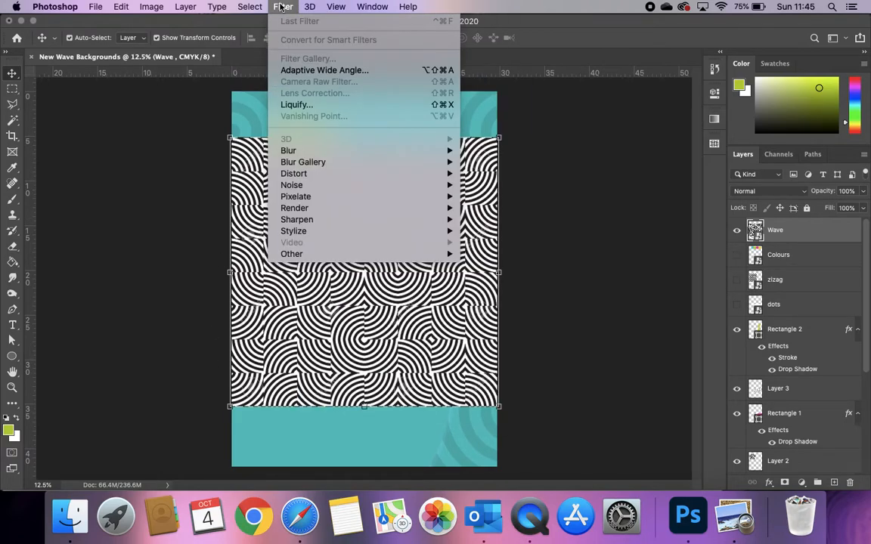
{"action": "mouse_move", "coordinate": [249, 6]}
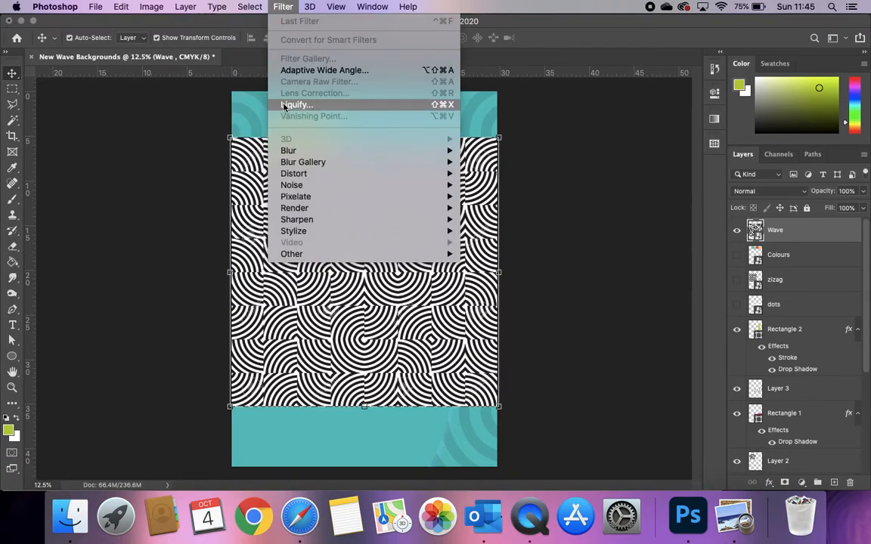
{"action": "left_click", "coordinate": [330, 106]}
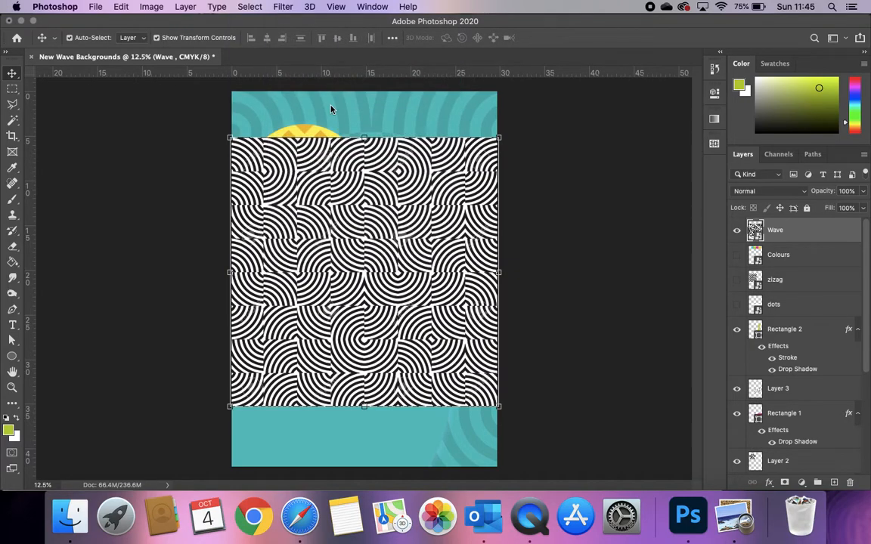
{"action": "left_click", "coordinate": [524, 222]}
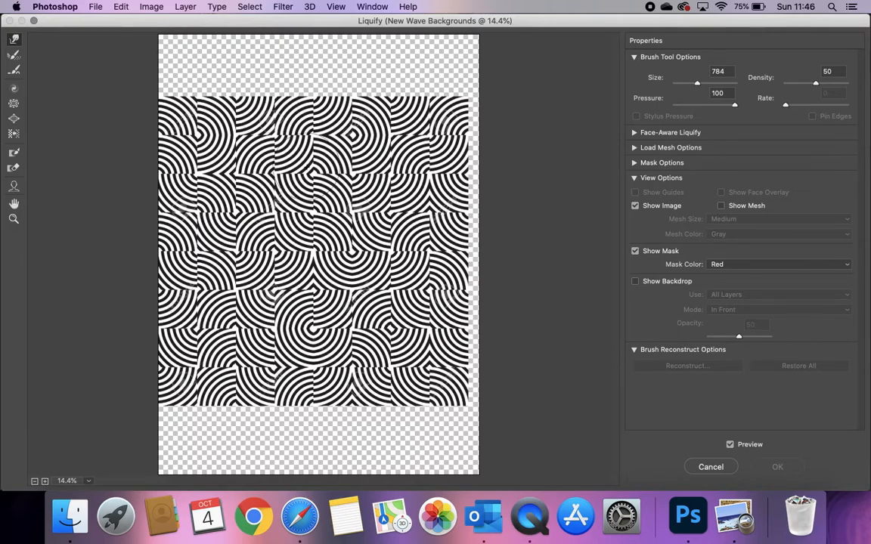
Try smearing the pattern in a long curve with Forward Warp at size 784 and twirling its upper-left area at size 1146.
{"action": "mouse_move", "coordinate": [234, 90]}
{"action": "left_mouse_down"}
{"action": "mouse_move", "coordinate": [348, 147]}
{"action": "mouse_move", "coordinate": [337, 287]}
{"action": "mouse_move", "coordinate": [182, 310]}
{"action": "left_mouse_up"}
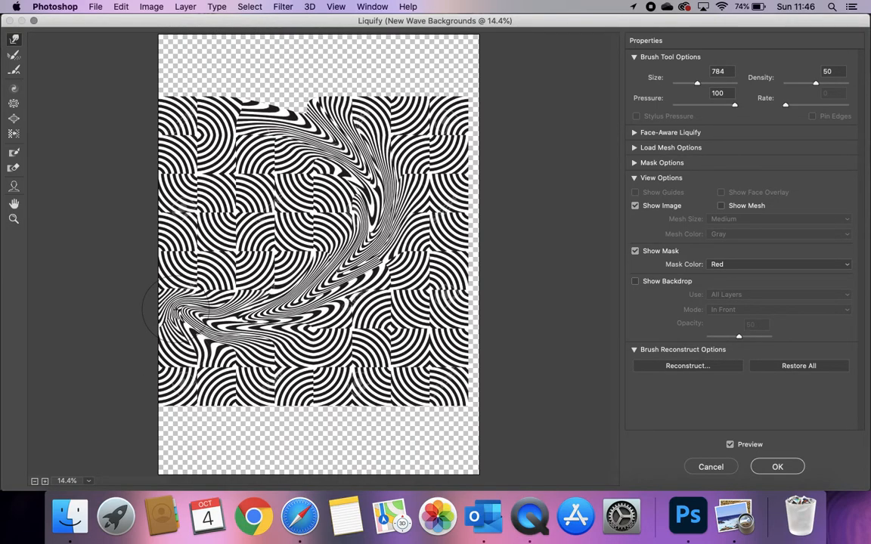
{"action": "left_click", "coordinate": [13, 88]}
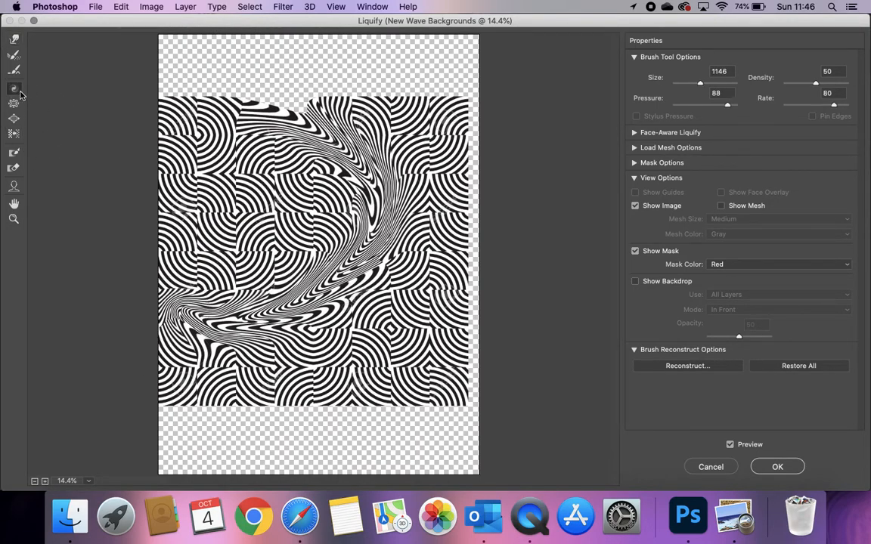
{"action": "mouse_move", "coordinate": [189, 183]}
{"action": "left_mouse_down"}
{"action": "mouse_move", "coordinate": [227, 209]}
{"action": "mouse_move", "coordinate": [235, 157]}
{"action": "mouse_move", "coordinate": [175, 157]}
{"action": "left_mouse_up"}
{"action": "left_click_drag", "start_coordinate": [202, 237], "coordinate": [192, 169]}
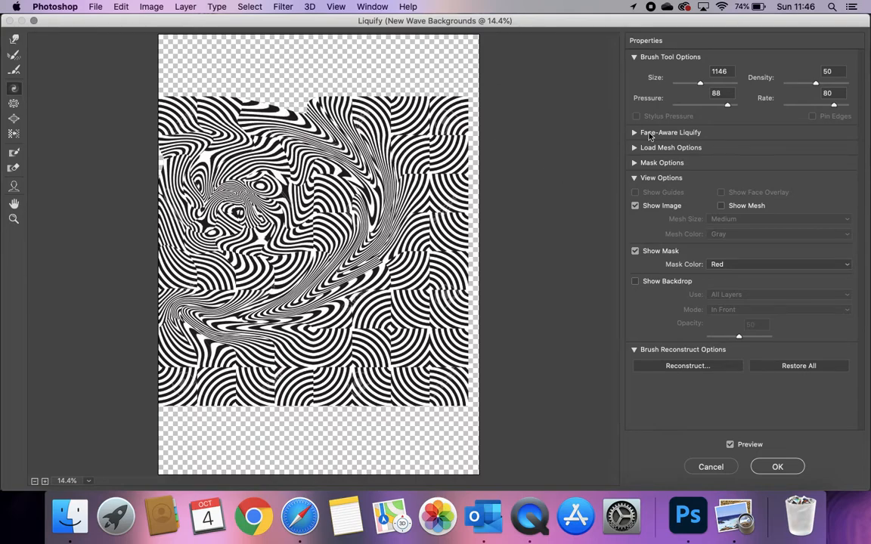
Try twirling the pattern with a 10534 brush, set the brush size to 2303, and undo all the Liquify distortions.
{"action": "left_click_drag", "start_coordinate": [688, 88], "coordinate": [681, 83]}
{"action": "left_click_drag", "start_coordinate": [681, 83], "coordinate": [727, 83]}
{"action": "left_click", "coordinate": [424, 138]}
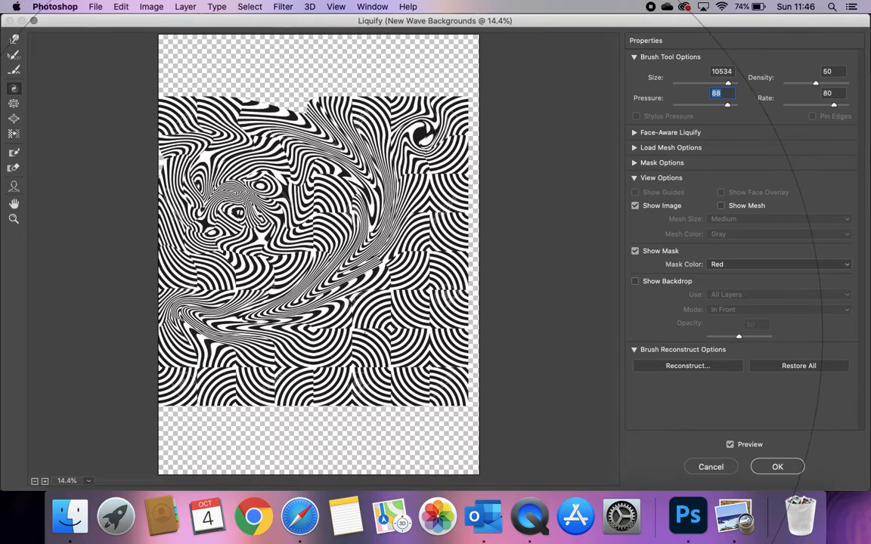
{"action": "left_click", "coordinate": [707, 83]}
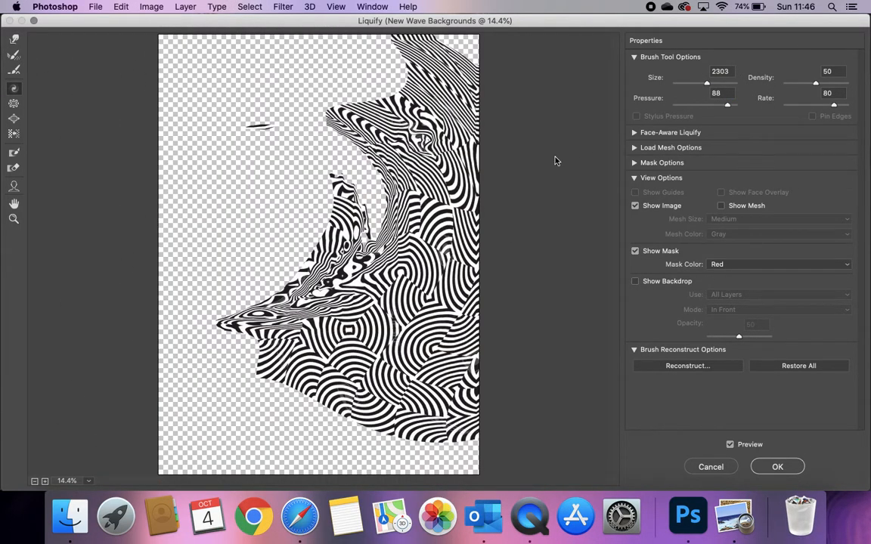
{"action": "key", "text": "alt"}
{"action": "key", "text": "super+z"}
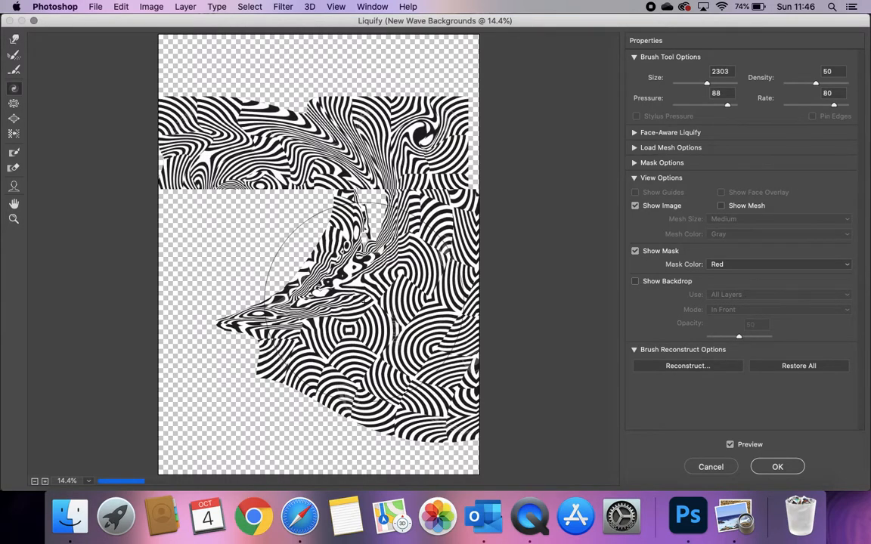
{"action": "key", "text": "super+z"}
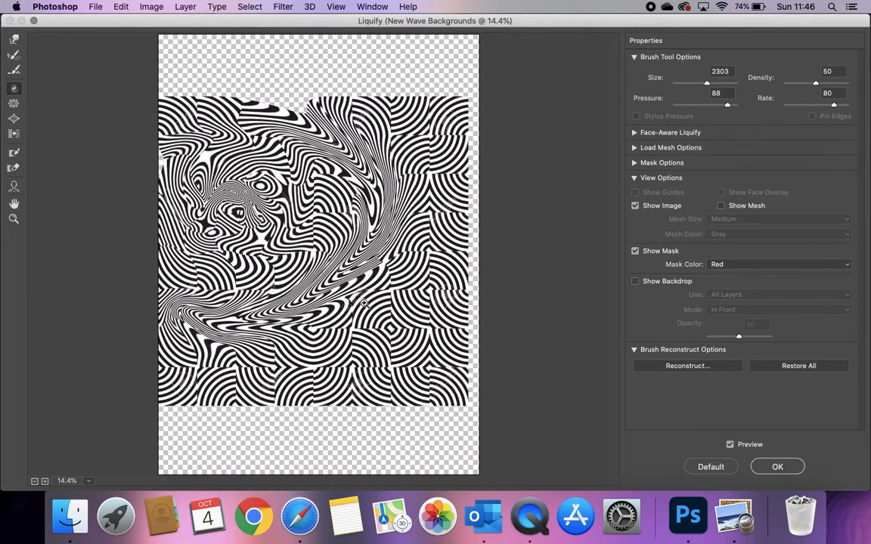
{"action": "key", "text": "super+z"}
{"action": "key", "text": "super+z"}
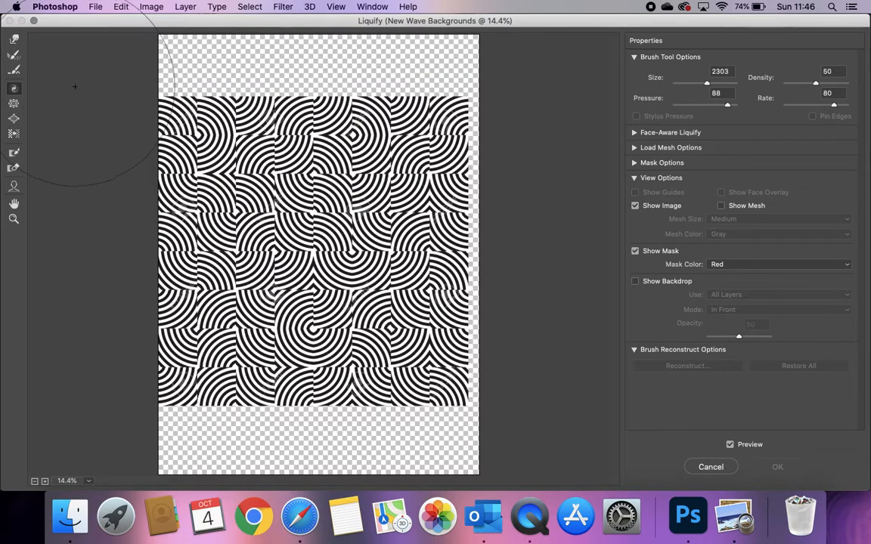
Distort the whole pattern into flowing waves with Forward Warp at brush sizes 4246 and 1710, and apply the Liquify filter.
{"action": "left_click", "coordinate": [13, 38]}
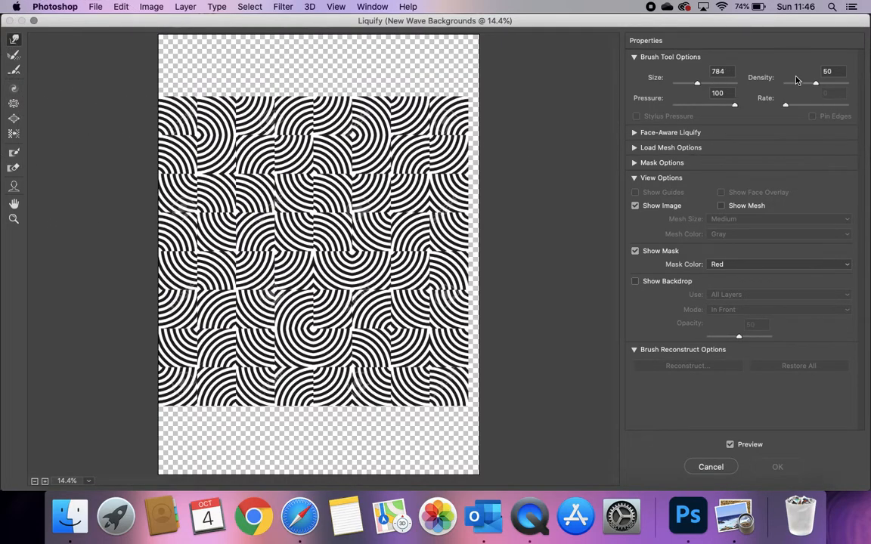
{"action": "left_click_drag", "start_coordinate": [703, 84], "coordinate": [714, 84]}
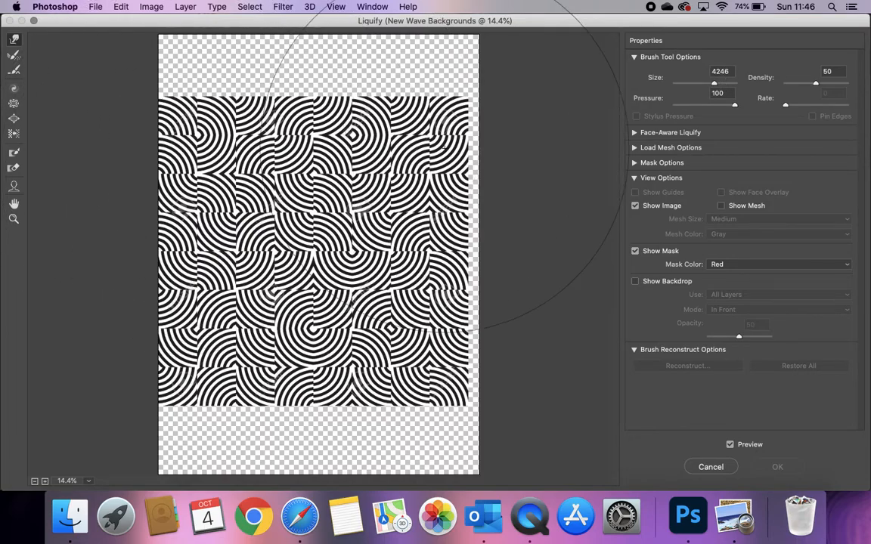
{"action": "left_click_drag", "start_coordinate": [212, 160], "coordinate": [366, 166]}
{"action": "mouse_move", "coordinate": [346, 264]}
{"action": "left_mouse_down"}
{"action": "mouse_move", "coordinate": [135, 291]}
{"action": "mouse_move", "coordinate": [159, 331]}
{"action": "mouse_move", "coordinate": [219, 331]}
{"action": "mouse_move", "coordinate": [341, 356]}
{"action": "mouse_move", "coordinate": [416, 338]}
{"action": "mouse_move", "coordinate": [466, 291]}
{"action": "mouse_move", "coordinate": [390, 394]}
{"action": "mouse_move", "coordinate": [431, 303]}
{"action": "mouse_move", "coordinate": [479, 261]}
{"action": "left_mouse_up"}
{"action": "left_click_drag", "start_coordinate": [223, 146], "coordinate": [94, 157]}
{"action": "left_click_drag", "start_coordinate": [240, 103], "coordinate": [289, 101]}
{"action": "left_click_drag", "start_coordinate": [409, 98], "coordinate": [468, 119]}
{"action": "left_click_drag", "start_coordinate": [198, 394], "coordinate": [125, 404]}
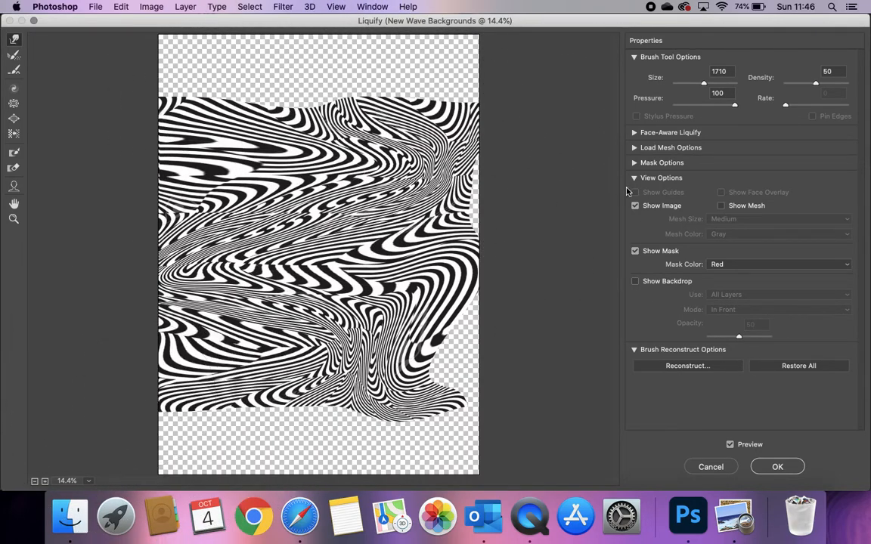
{"action": "left_click", "coordinate": [779, 467]}
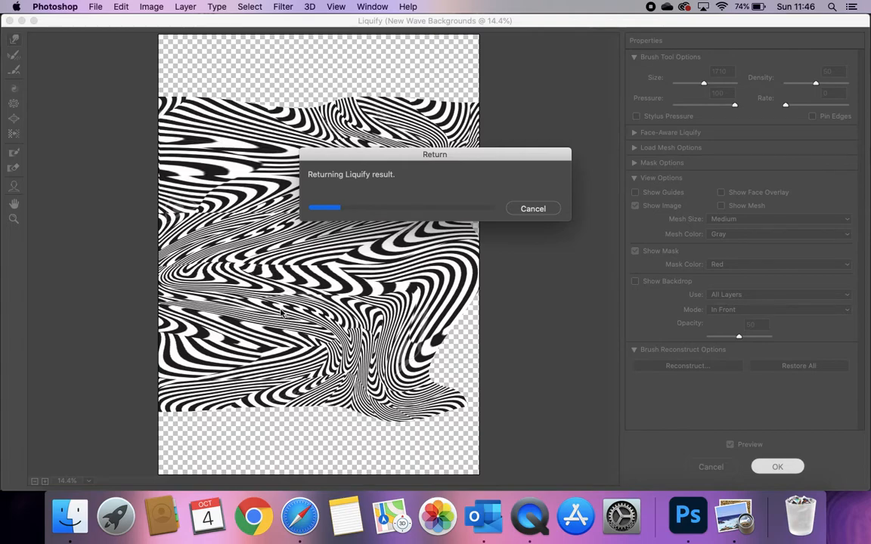
Examine the background examples on the New Wave inspiration slide in Safari and return to the Photoshop document.
{"action": "left_click", "coordinate": [302, 521]}
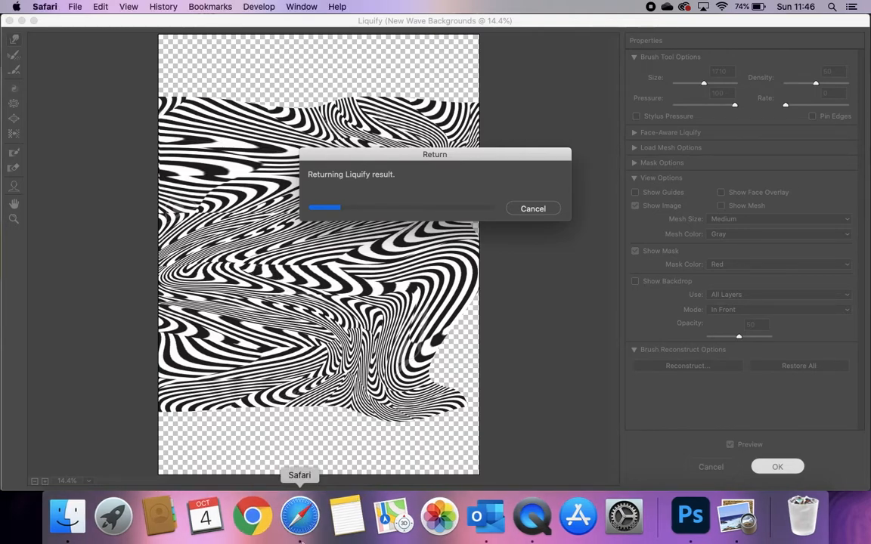
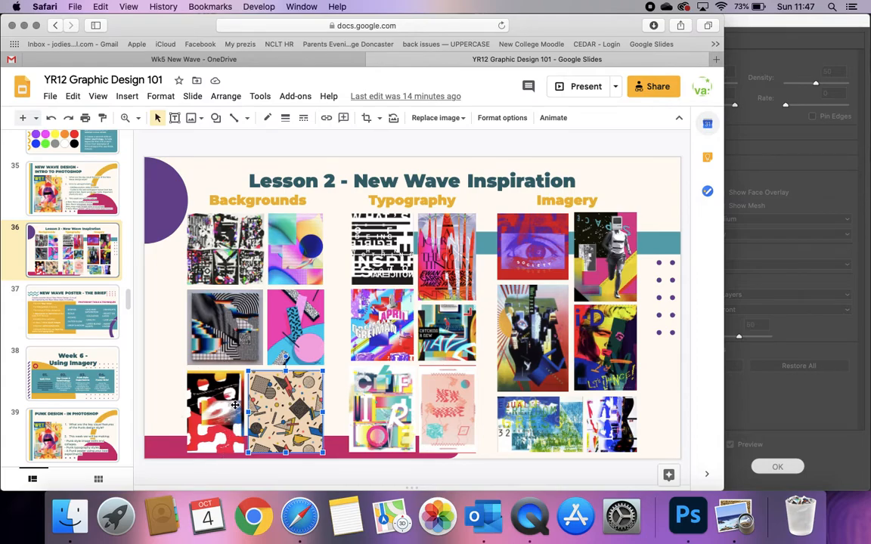
{"action": "left_click", "coordinate": [796, 157]}
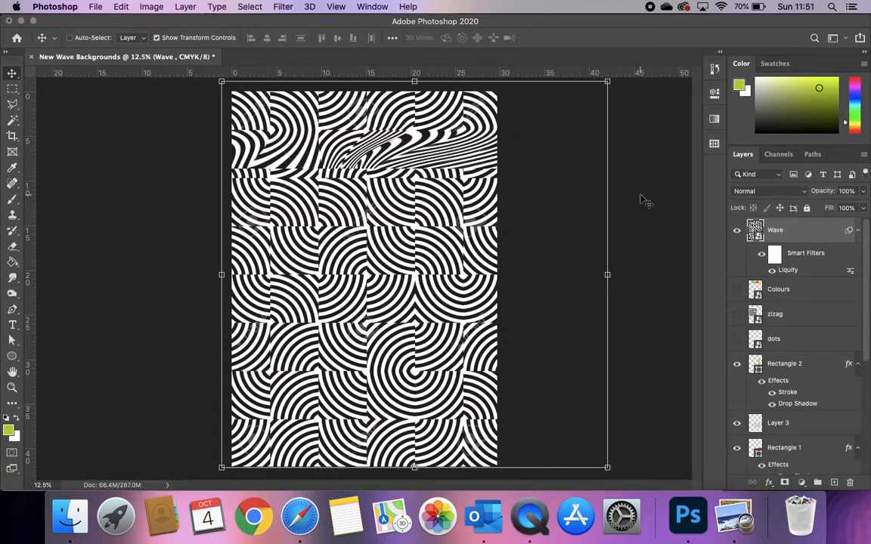
Undo the last Wave resize, then rasterize the liquified layer and enlarge it to cover the whole page.
{"action": "key", "text": "super+z"}
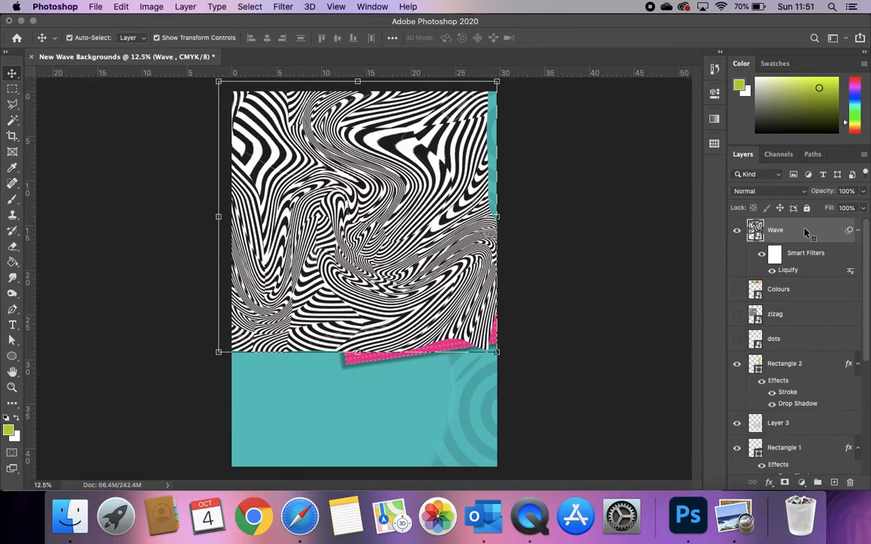
{"action": "right_click", "coordinate": [805, 232]}
{"action": "left_click", "coordinate": [680, 442]}
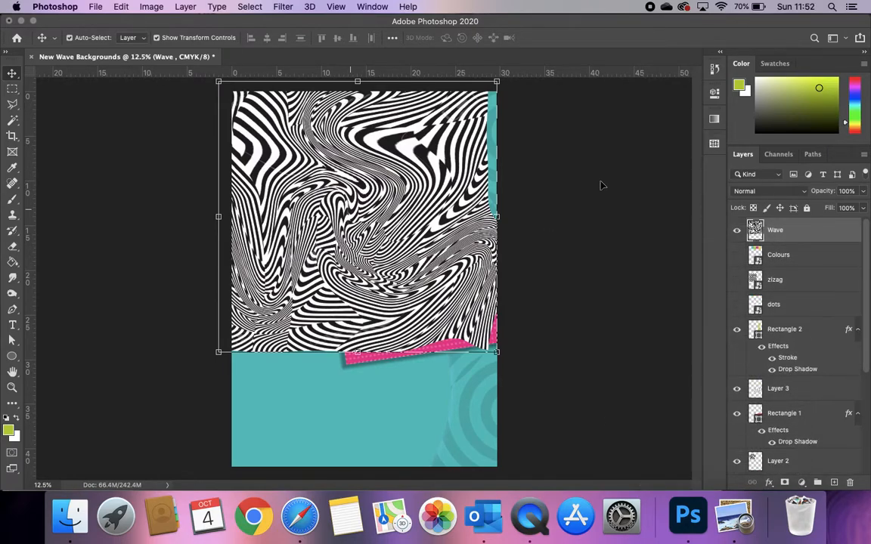
{"action": "left_click_drag", "start_coordinate": [497, 353], "coordinate": [595, 495]}
{"action": "double_click", "coordinate": [430, 303]}
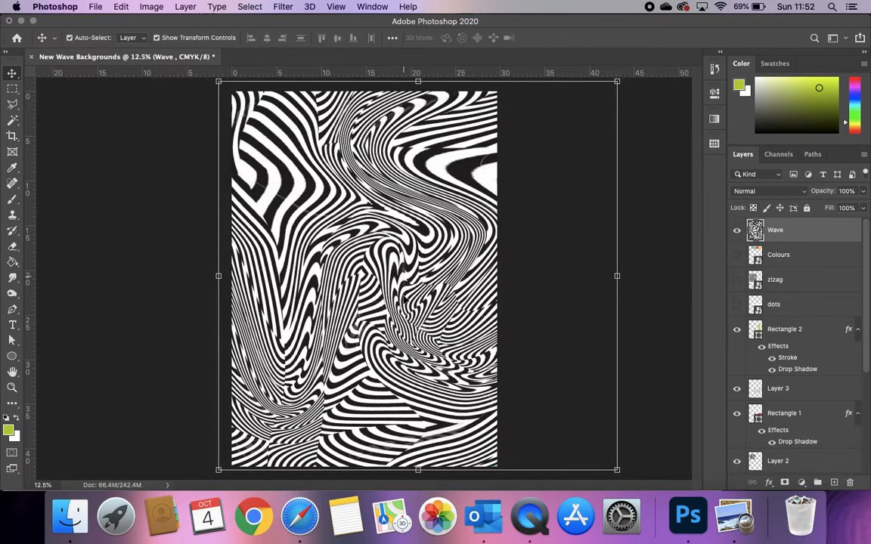
Move the Wave layer directly below Ellipse 2 and hide the maxresdefault layer.
{"action": "left_click_drag", "start_coordinate": [784, 229], "coordinate": [790, 409]}
{"action": "scroll", "coordinate": [793, 419], "scroll_direction": "down", "scroll_amount": 3}
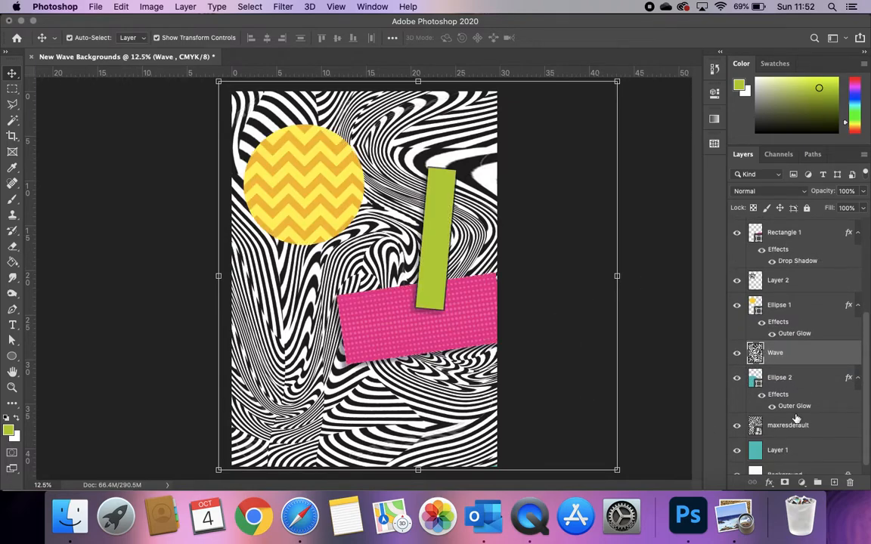
{"action": "left_click_drag", "start_coordinate": [795, 350], "coordinate": [787, 412]}
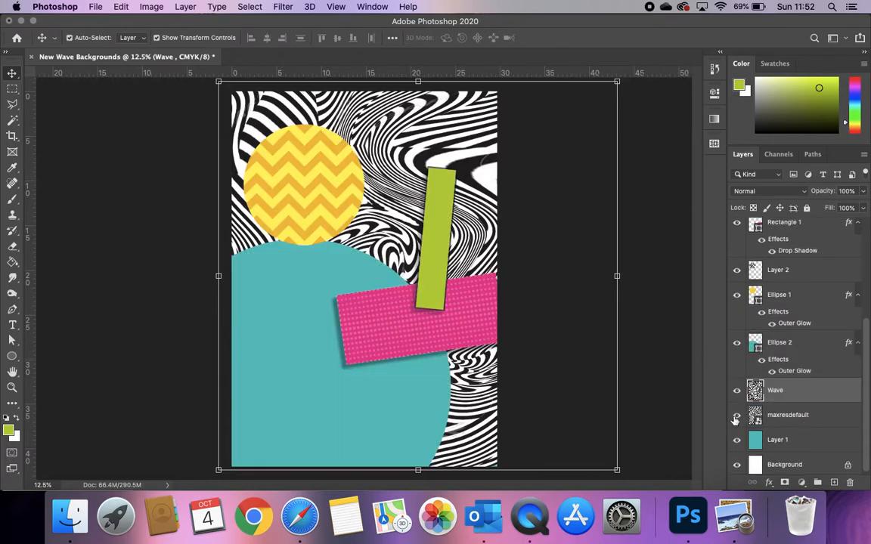
{"action": "left_click", "coordinate": [736, 415]}
Keep the Wave layer's blend mode at Normal, move it back above all layers, and add a blank layer over it.
{"action": "left_click", "coordinate": [756, 191]}
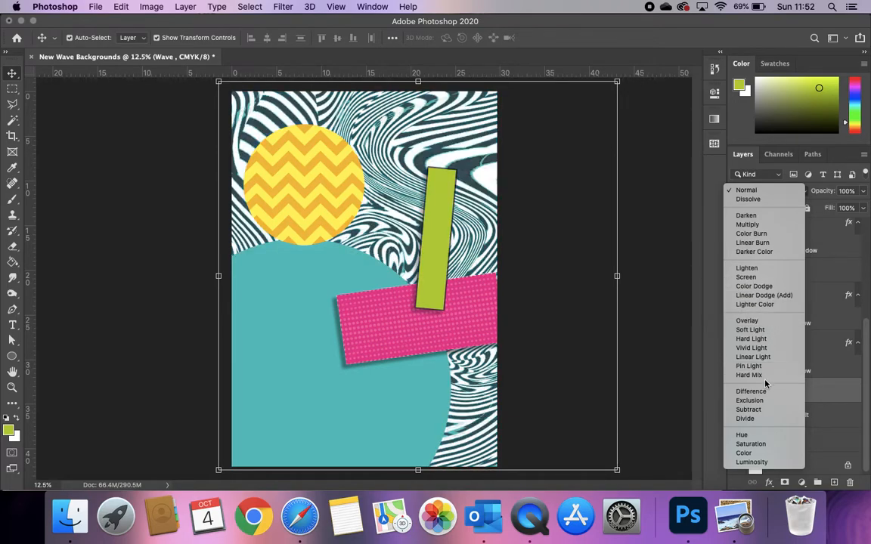
{"action": "left_click", "coordinate": [850, 391]}
{"action": "left_click", "coordinate": [789, 395]}
{"action": "left_click_drag", "start_coordinate": [789, 394], "coordinate": [786, 226]}
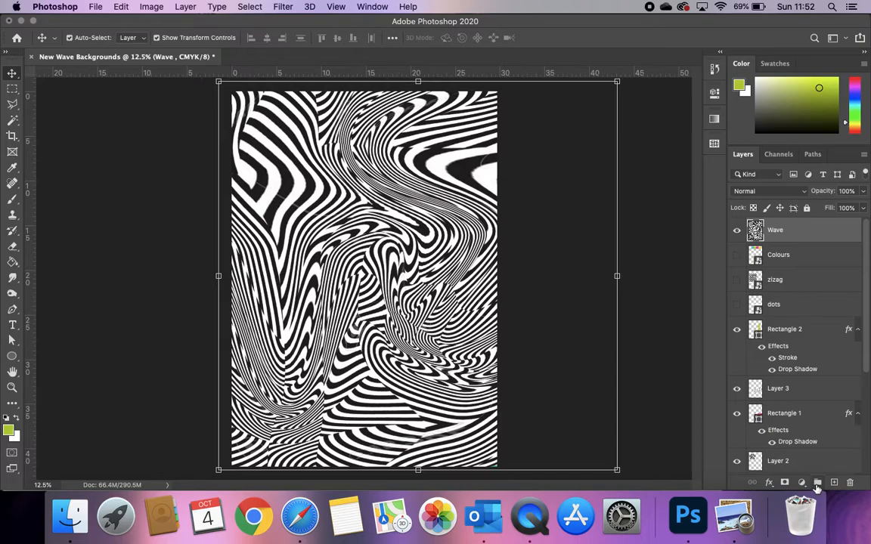
{"action": "left_click", "coordinate": [817, 483]}
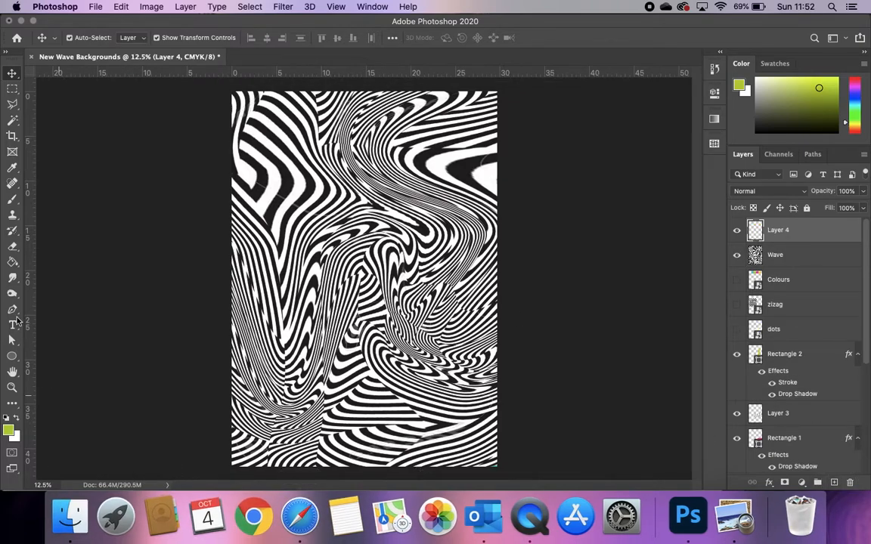
Fill Layer 4 with a solid bright purple, preview blend modes over the Wave layer and keep it at Normal.
{"action": "left_click", "coordinate": [11, 262]}
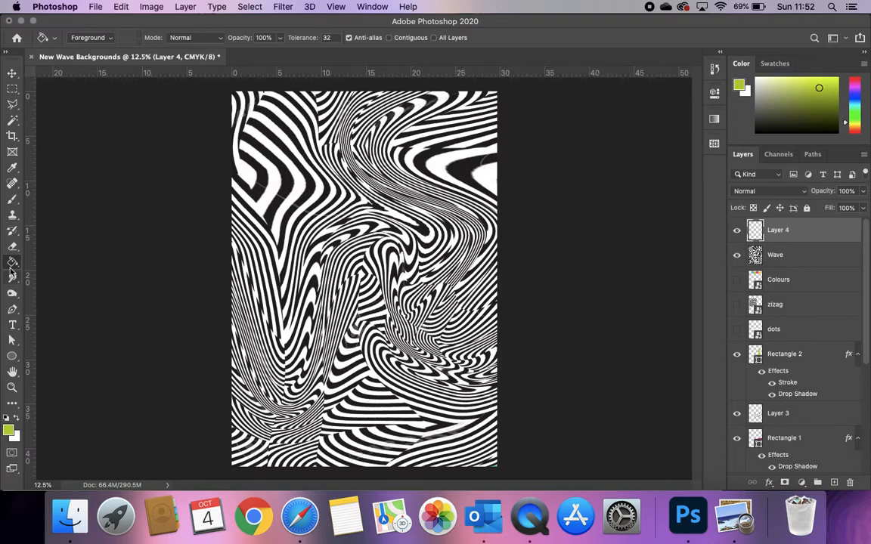
{"action": "left_click", "coordinate": [9, 429]}
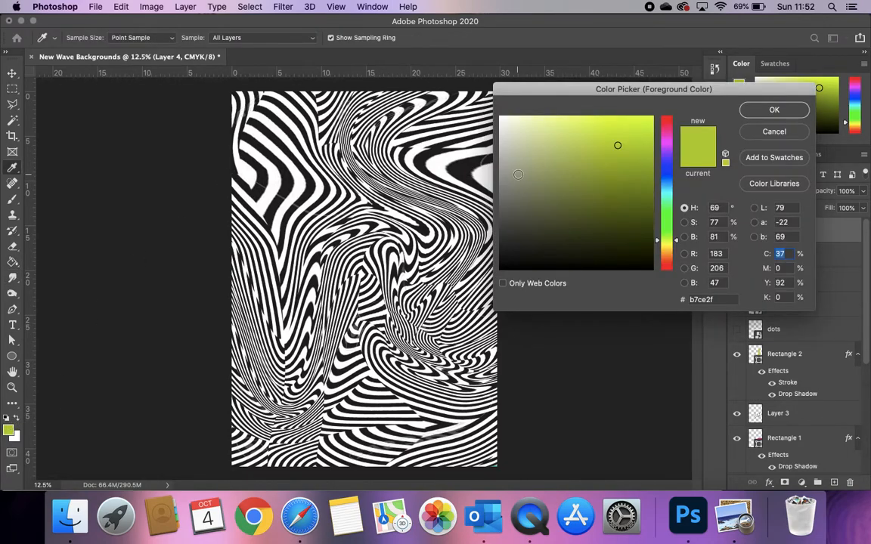
{"action": "left_click", "coordinate": [674, 146]}
{"action": "left_click", "coordinate": [649, 128]}
{"action": "left_click", "coordinate": [744, 113]}
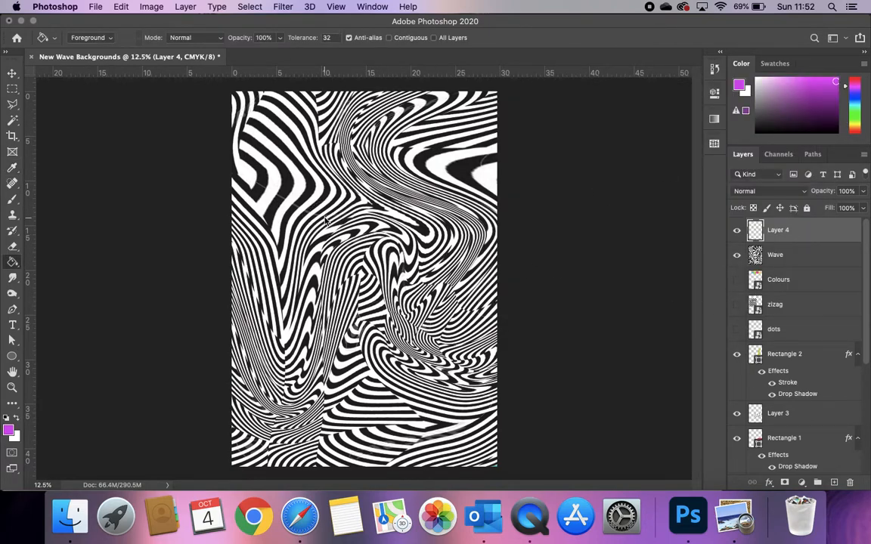
{"action": "left_click", "coordinate": [354, 247]}
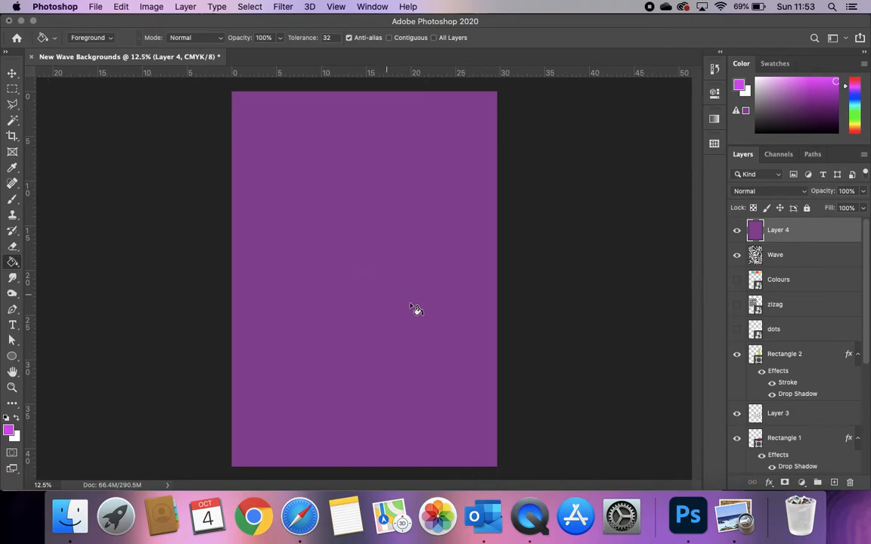
{"action": "left_click", "coordinate": [754, 194]}
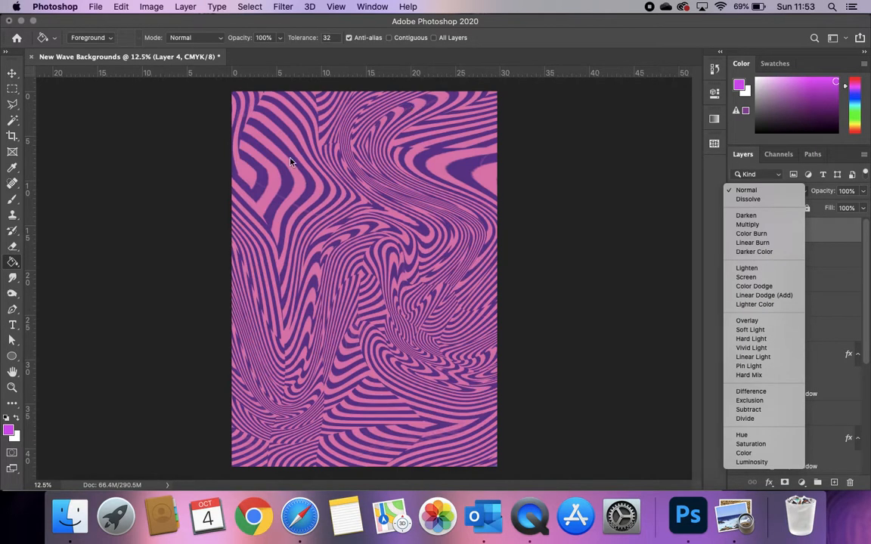
{"action": "left_click", "coordinate": [741, 190]}
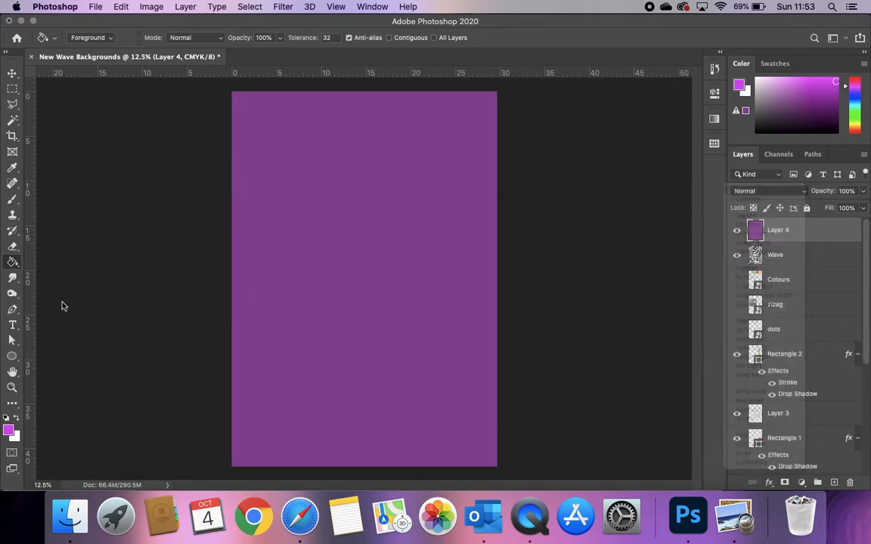
Set up the Gradient tool with a preset running from orange through red-pink to dark purple.
{"action": "right_click", "coordinate": [12, 266]}
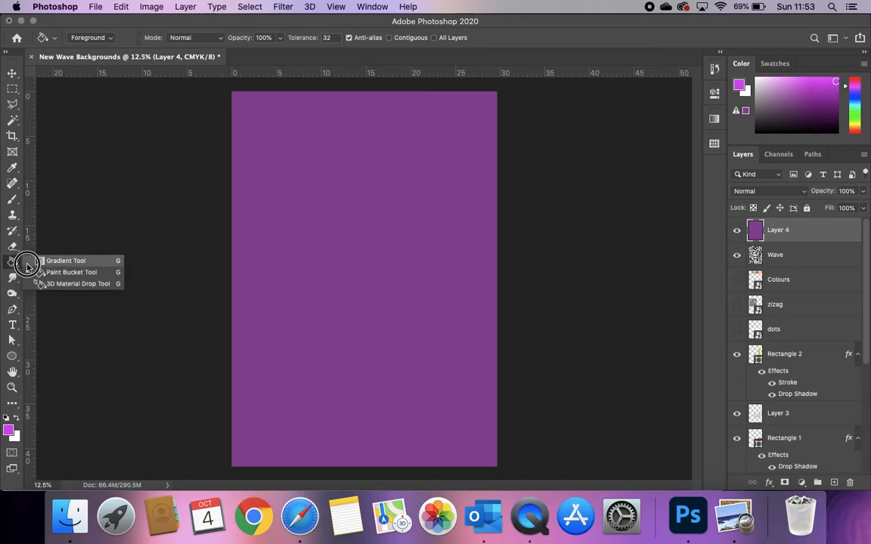
{"action": "left_click", "coordinate": [45, 260]}
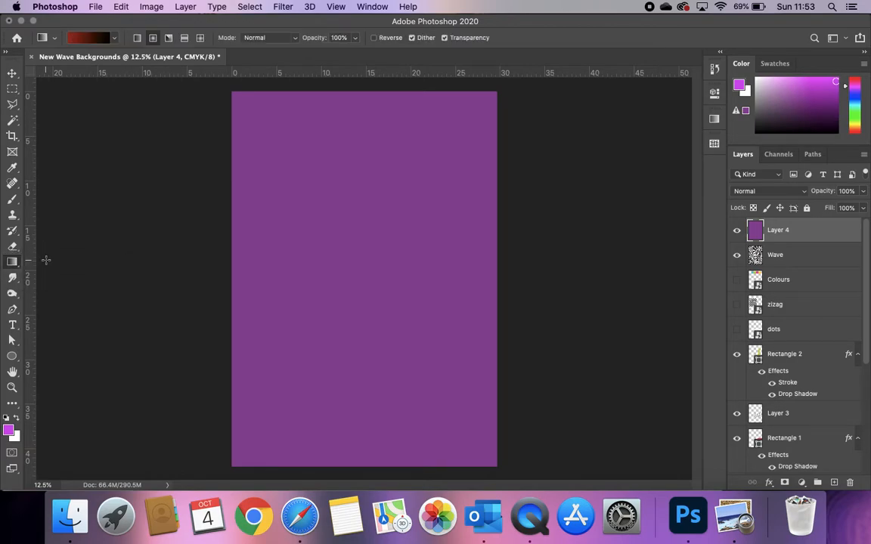
{"action": "left_click", "coordinate": [80, 35]}
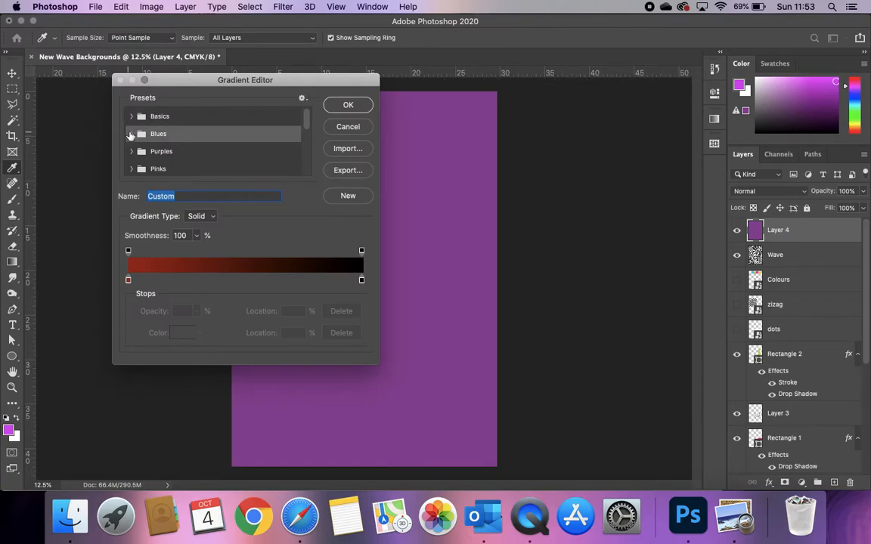
{"action": "left_click", "coordinate": [130, 134]}
{"action": "scroll", "coordinate": [151, 151], "scroll_direction": "down", "scroll_amount": 2}
{"action": "scroll", "coordinate": [151, 151], "scroll_direction": "up", "scroll_amount": 3}
{"action": "scroll", "coordinate": [151, 151], "scroll_direction": "down", "scroll_amount": 3}
{"action": "left_click", "coordinate": [131, 172]}
{"action": "scroll", "coordinate": [131, 172], "scroll_direction": "down", "scroll_amount": 3}
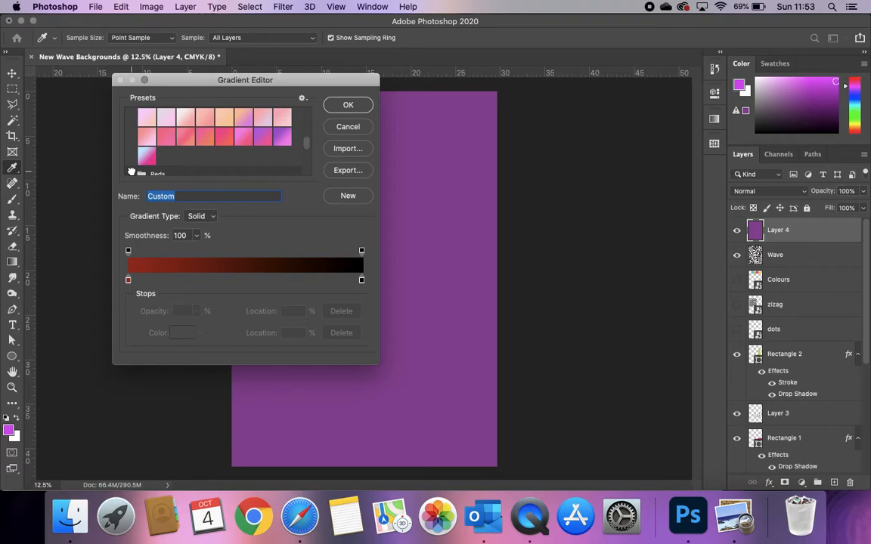
{"action": "scroll", "coordinate": [131, 171], "scroll_direction": "down", "scroll_amount": 1}
{"action": "left_click", "coordinate": [130, 168]}
{"action": "scroll", "coordinate": [166, 161], "scroll_direction": "down", "scroll_amount": 2}
{"action": "left_click", "coordinate": [261, 155]}
{"action": "left_click", "coordinate": [342, 108]}
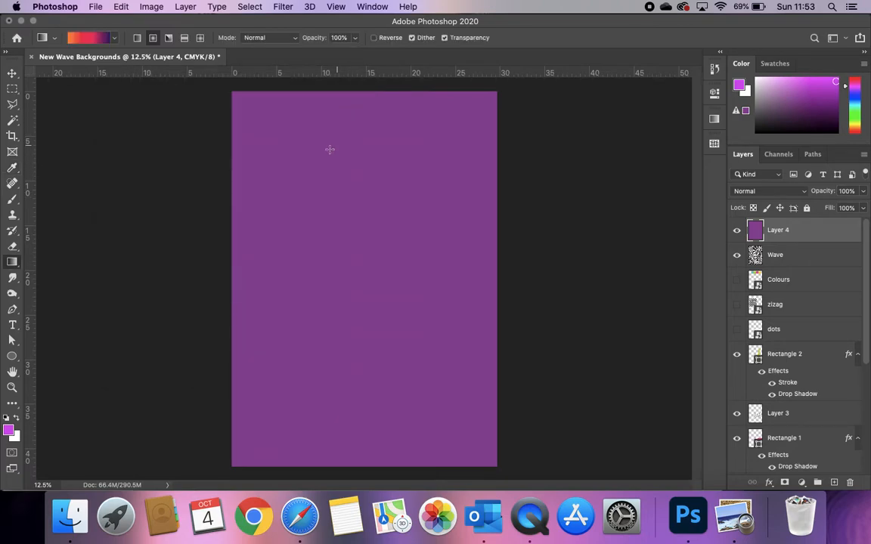
Cover Layer 4 with a radial gradient spreading from orange at the page's left side to dark purple at its right.
{"action": "left_click_drag", "start_coordinate": [334, 110], "coordinate": [333, 378]}
{"action": "left_click_drag", "start_coordinate": [484, 431], "coordinate": [133, 106]}
{"action": "left_click_drag", "start_coordinate": [214, 277], "coordinate": [517, 257]}
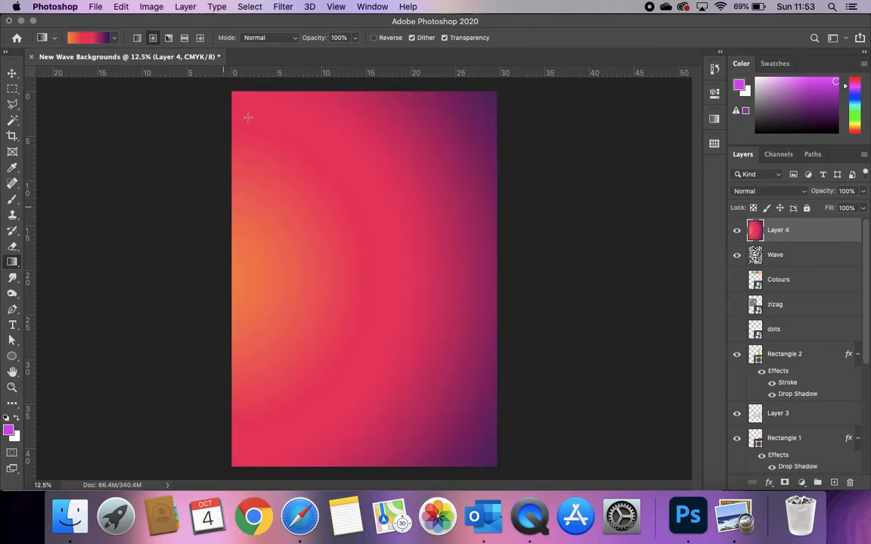
Set Layer 4's blend mode to Screen and merge it with the Wave layer.
{"action": "left_click", "coordinate": [759, 190]}
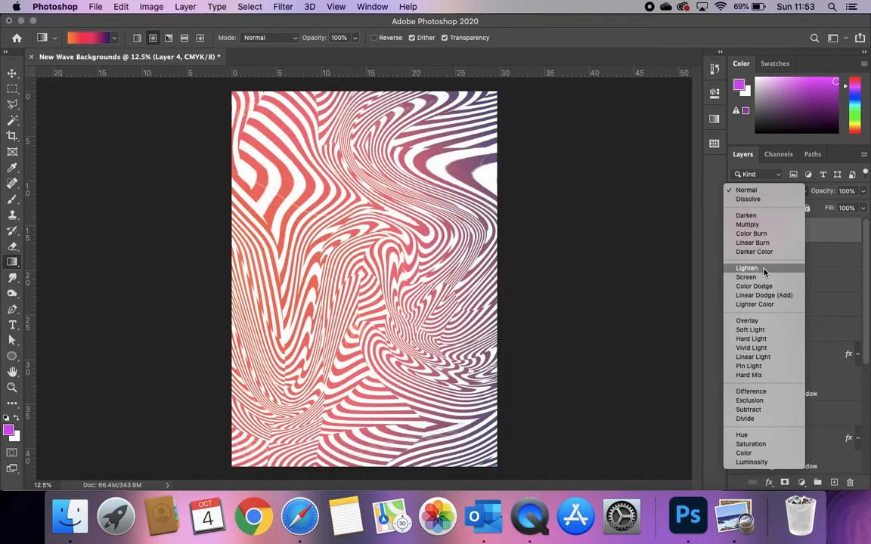
{"action": "left_click", "coordinate": [762, 277]}
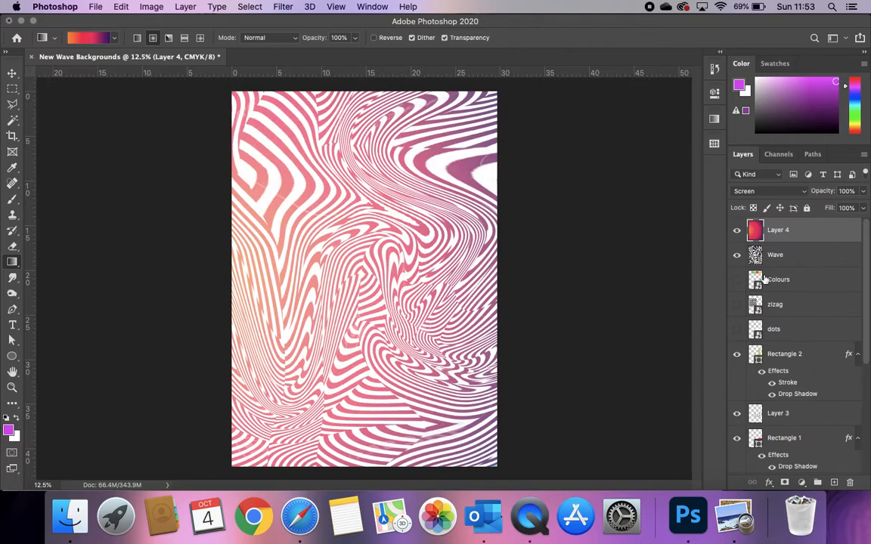
{"action": "left_click", "coordinate": [800, 257], "text": "shift"}
{"action": "right_click", "coordinate": [800, 262]}
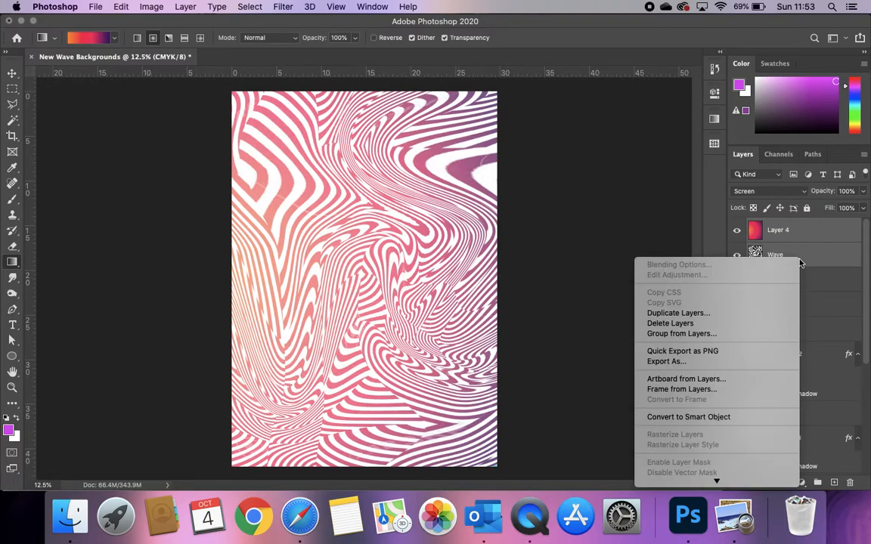
{"action": "scroll", "coordinate": [714, 423], "scroll_direction": "down", "scroll_amount": 5}
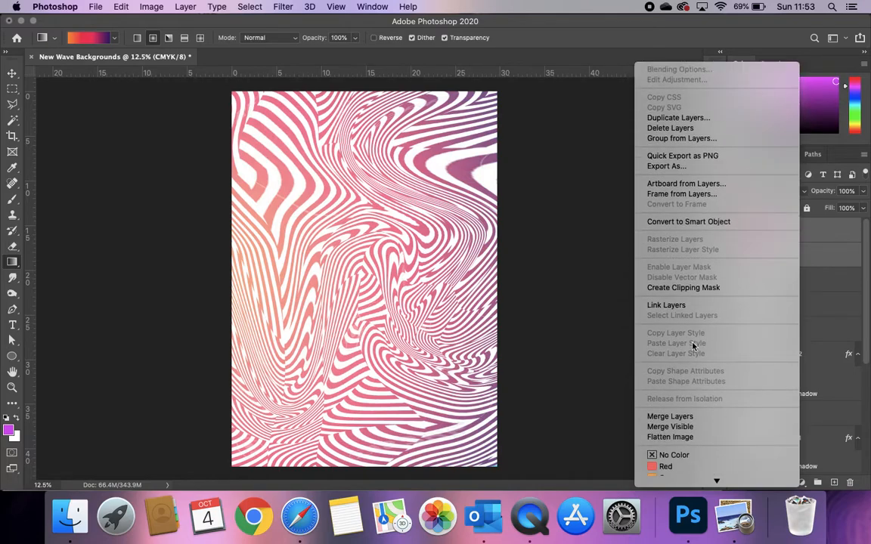
{"action": "left_click", "coordinate": [693, 416]}
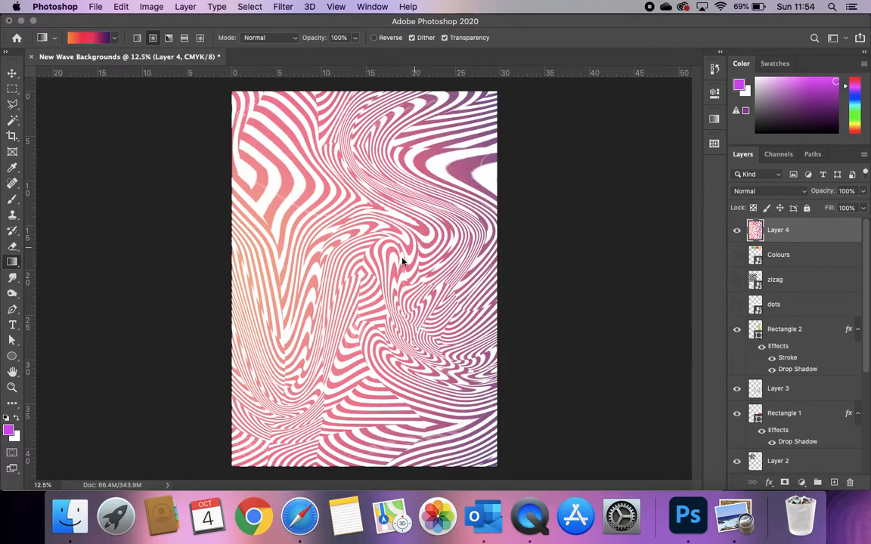
Move the merged Layer 4 directly above Layer 1 and set its blend mode to Multiply.
{"action": "left_click", "coordinate": [12, 73]}
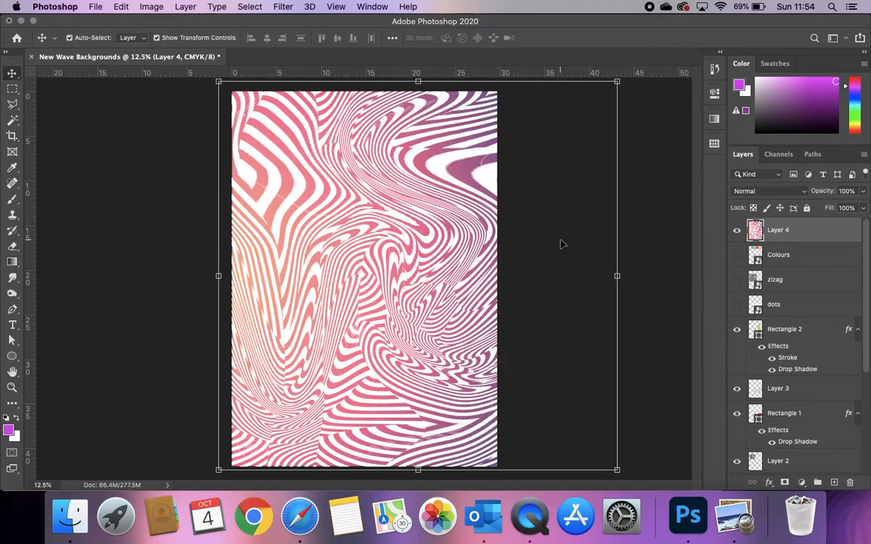
{"action": "left_click_drag", "start_coordinate": [793, 230], "coordinate": [786, 412]}
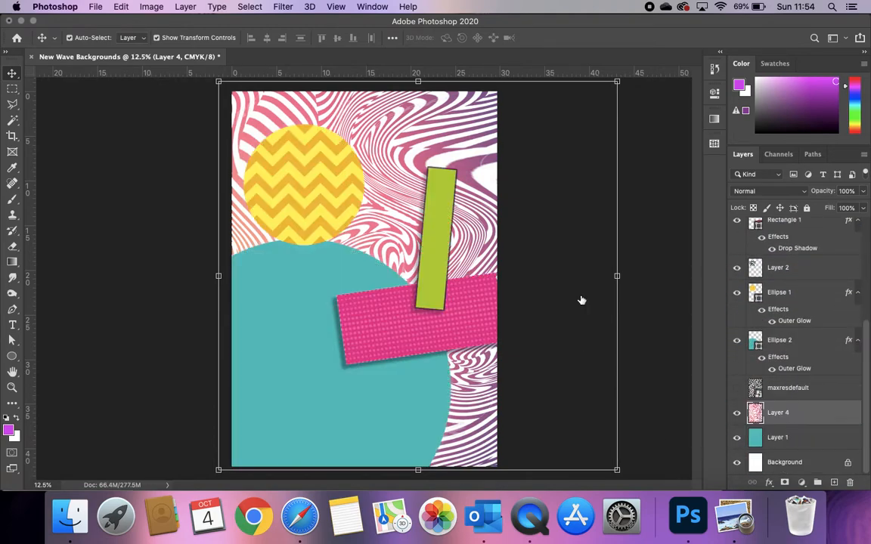
{"action": "left_click", "coordinate": [771, 191]}
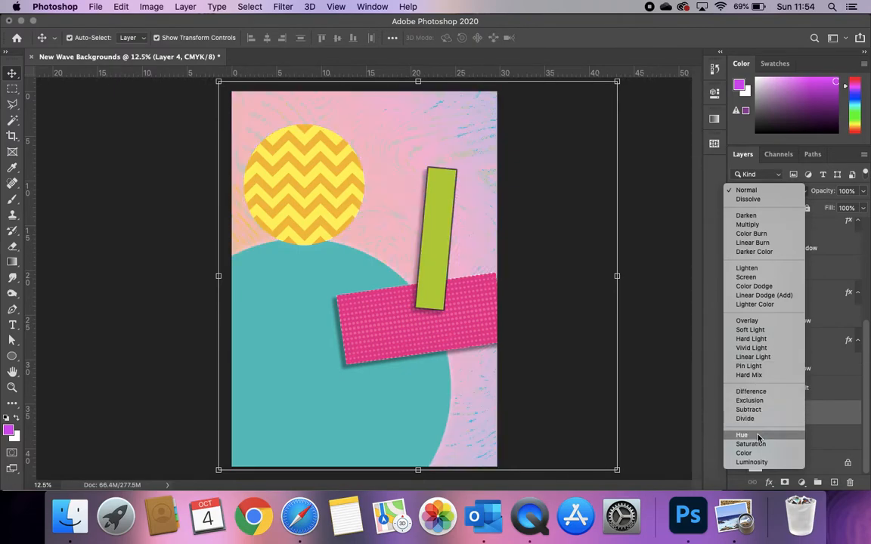
{"action": "left_click", "coordinate": [766, 224]}
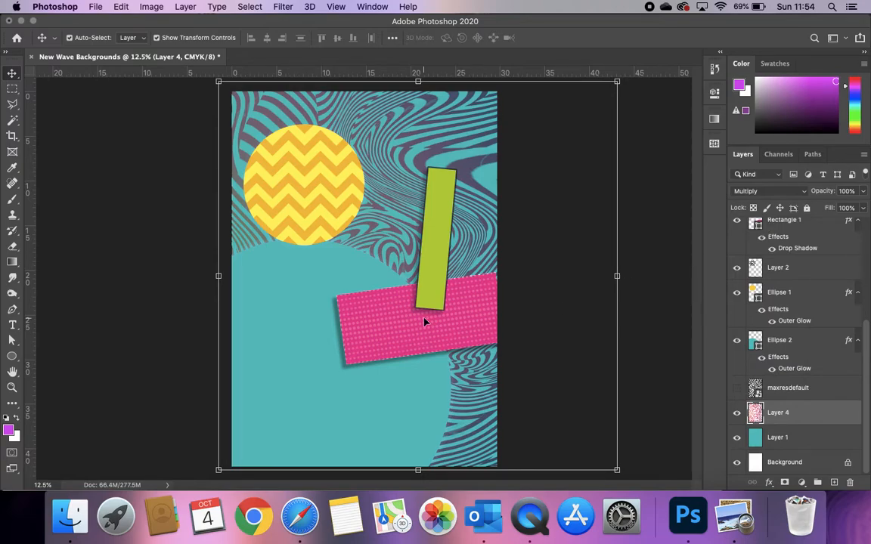
Rename the teal Layer 1 as "Backround".
{"action": "left_click", "coordinate": [281, 385]}
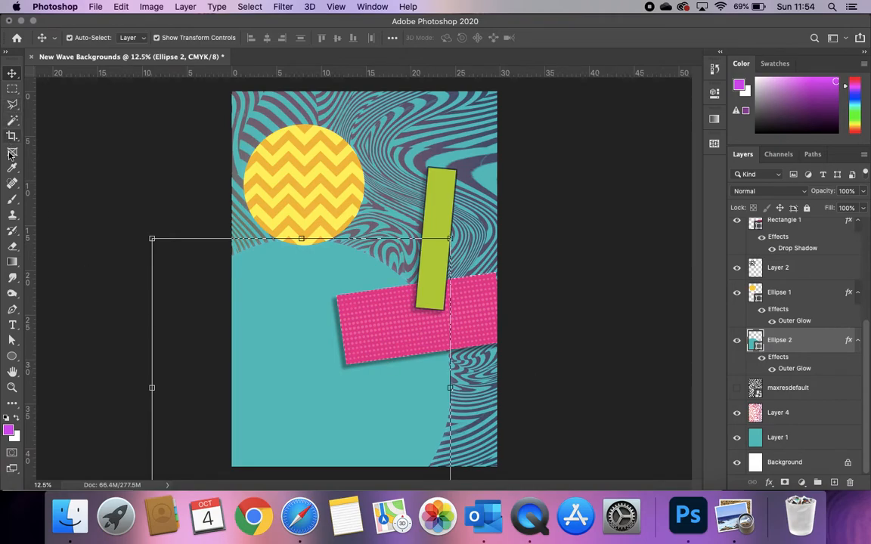
{"action": "left_click", "coordinate": [162, 168]}
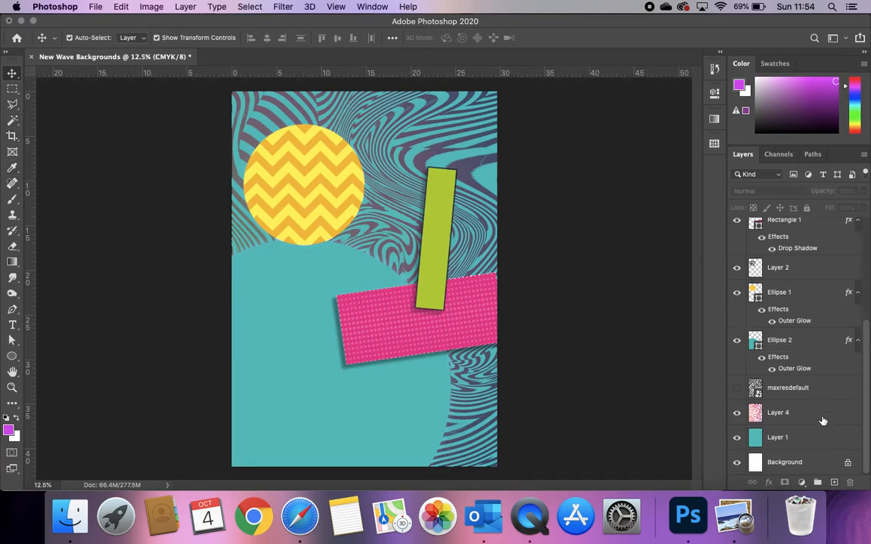
{"action": "double_click", "coordinate": [777, 439]}
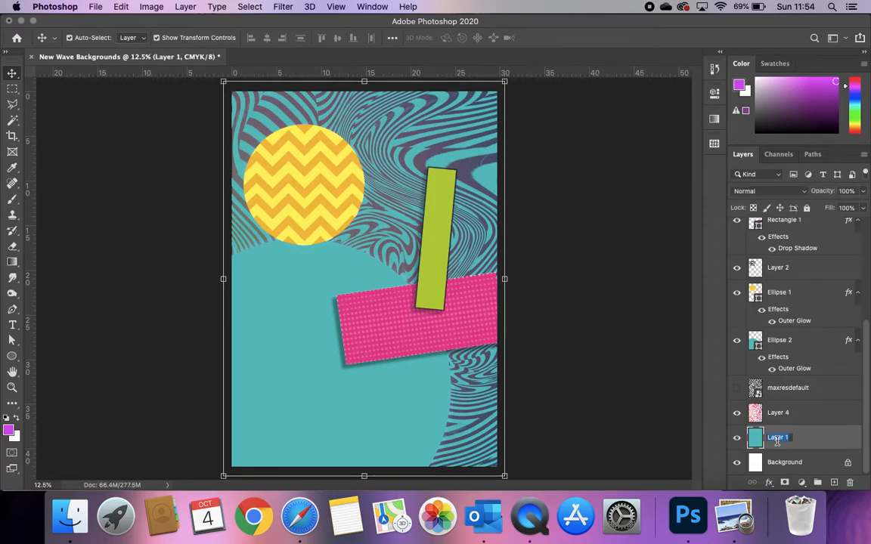
{"action": "type", "text": "Backround"}
{"action": "key", "text": "Return"}
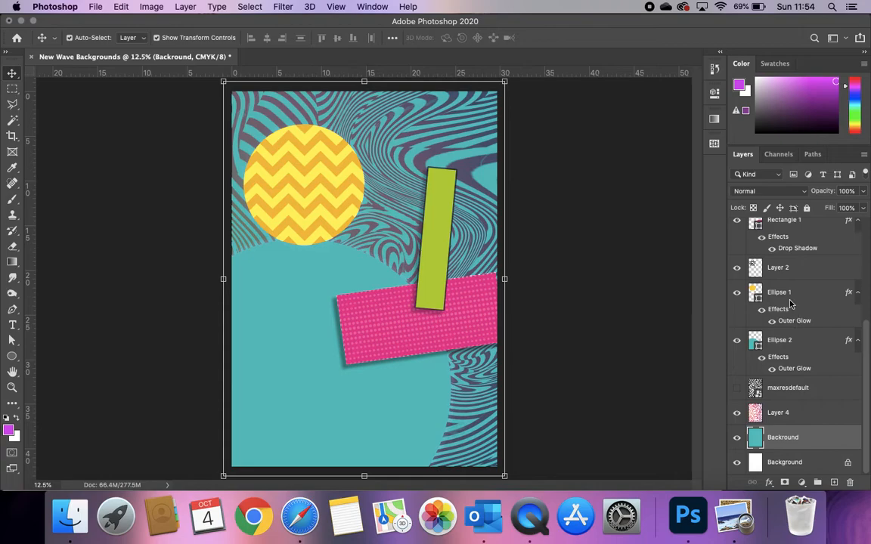
Review Ellipse 2's layer style options, the blend mode choices for Layer 2 and the fill tools used on Layer 4.
{"action": "left_click", "coordinate": [816, 344]}
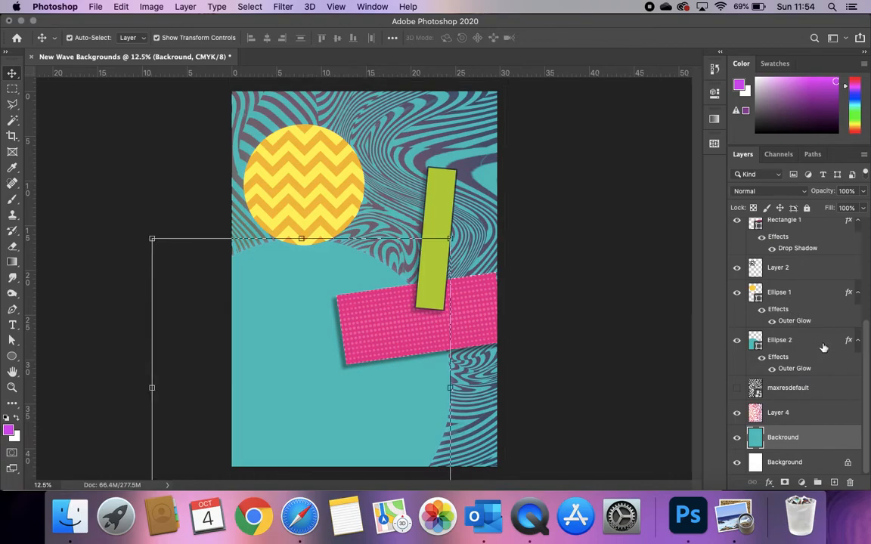
{"action": "left_click", "coordinate": [811, 300]}
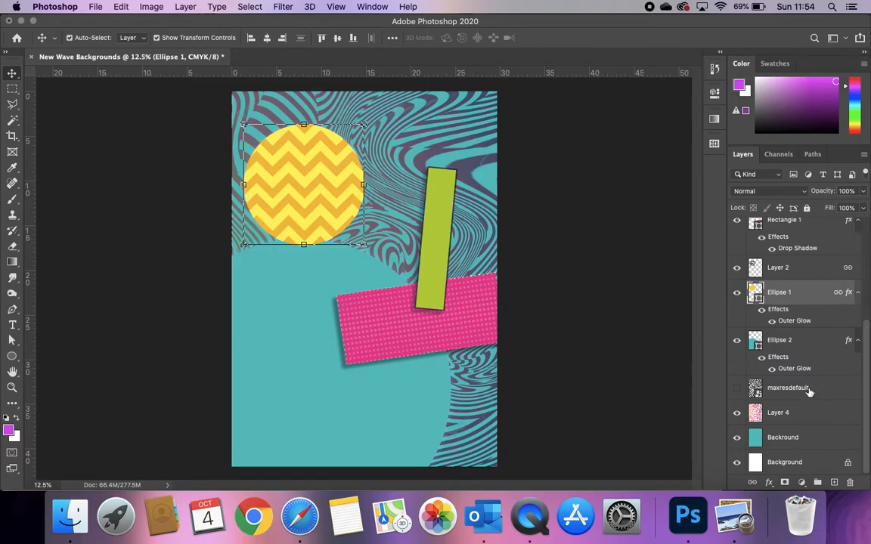
{"action": "double_click", "coordinate": [799, 340]}
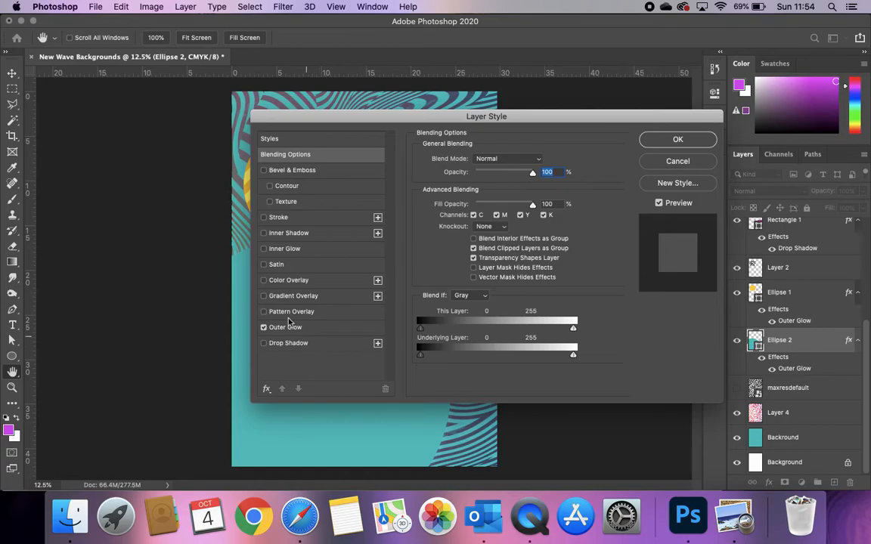
{"action": "left_click", "coordinate": [678, 141]}
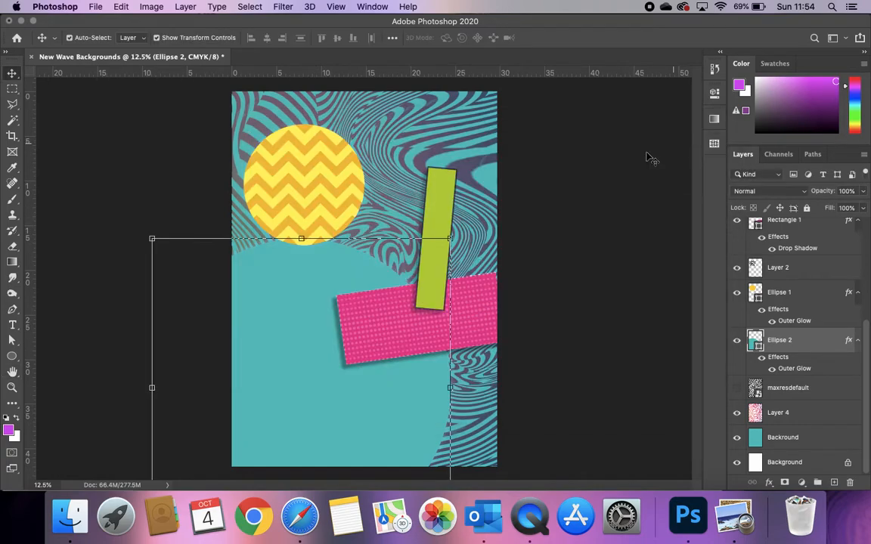
{"action": "left_click", "coordinate": [757, 273]}
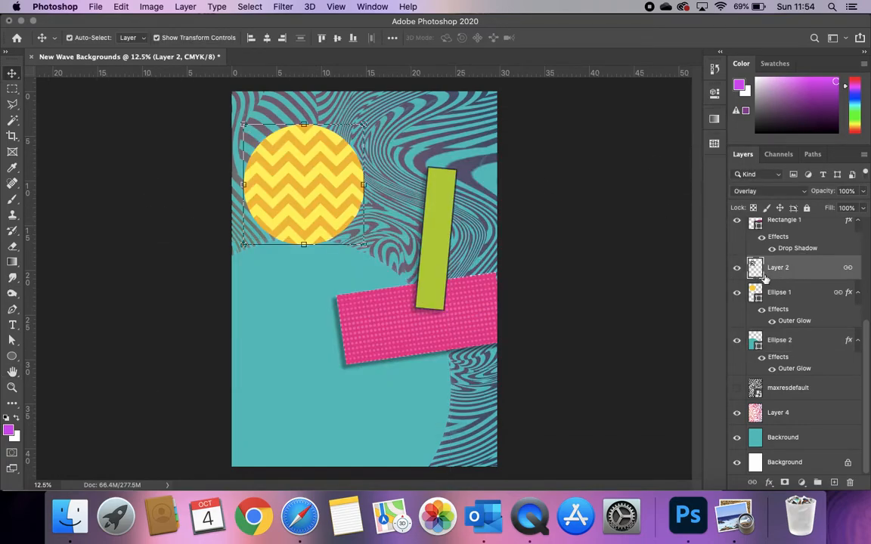
{"action": "left_click", "coordinate": [12, 103]}
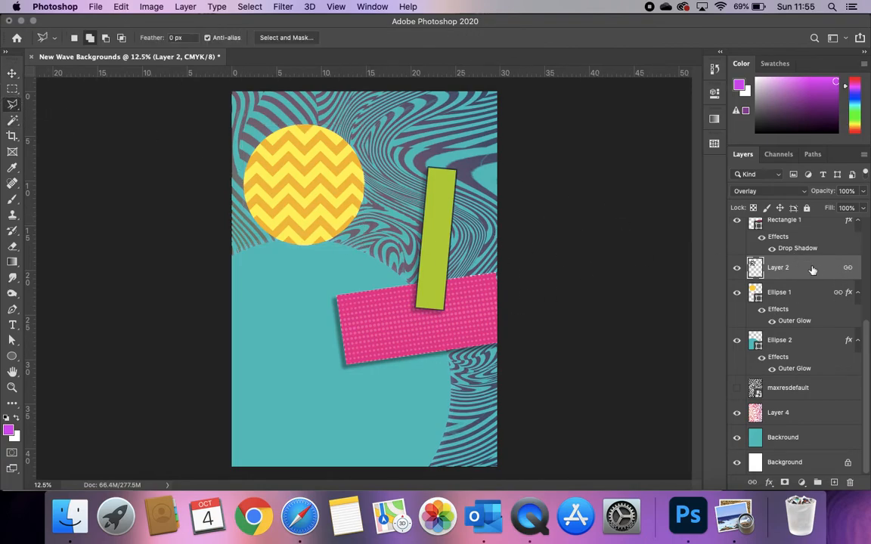
{"action": "left_click", "coordinate": [756, 191]}
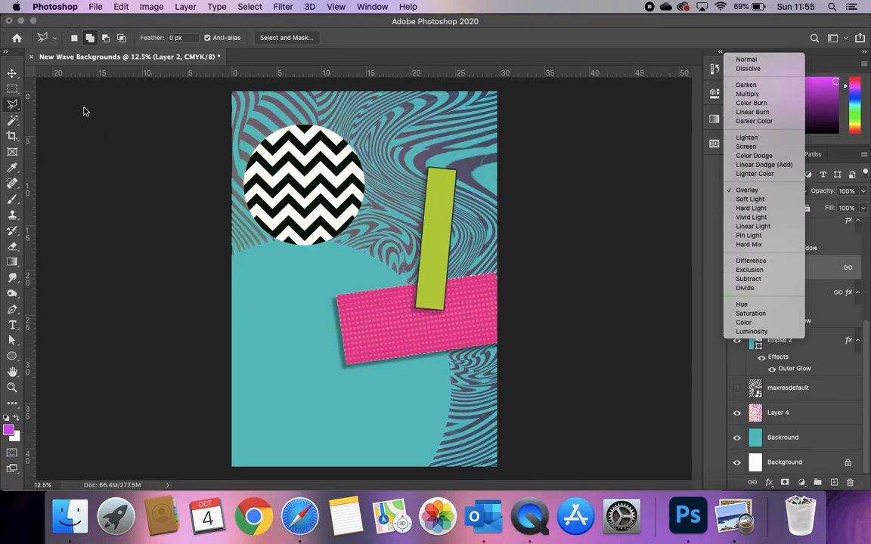
{"action": "left_click", "coordinate": [4, 66]}
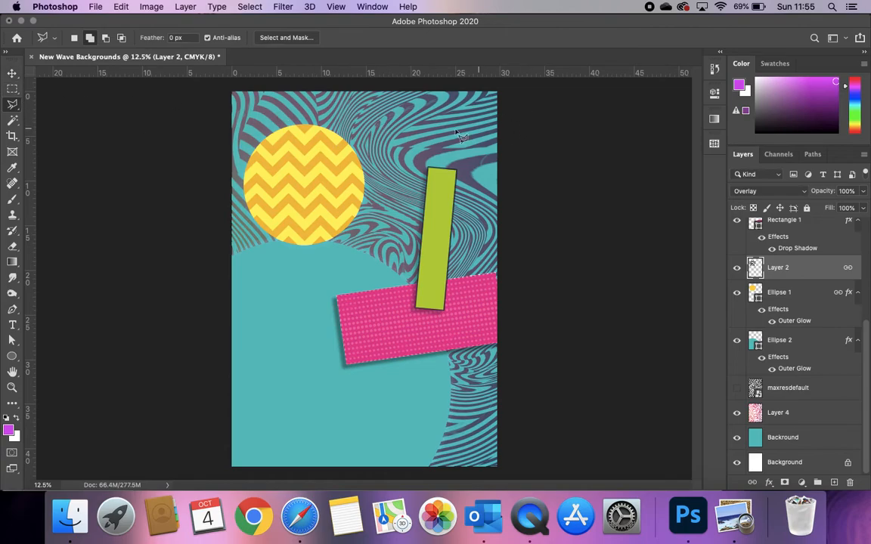
{"action": "left_click", "coordinate": [11, 72]}
{"action": "left_click", "coordinate": [463, 147]}
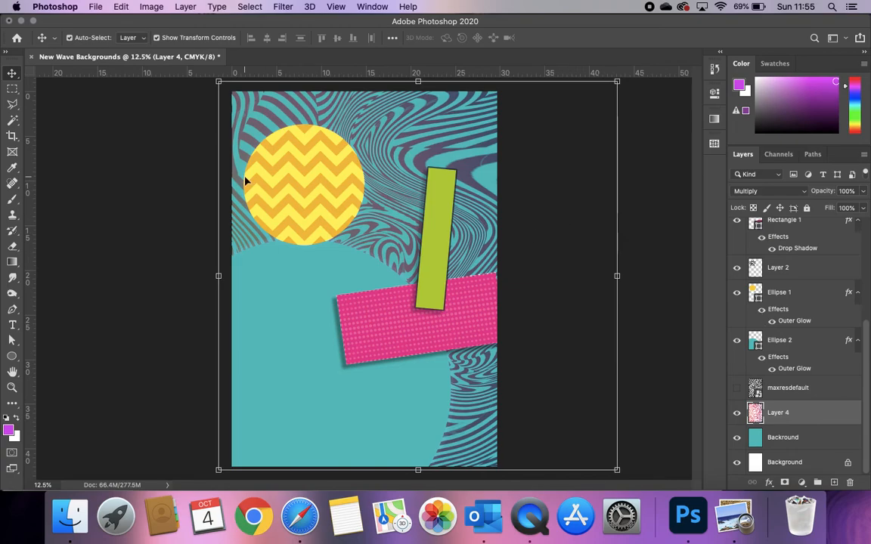
{"action": "left_click", "coordinate": [12, 261]}
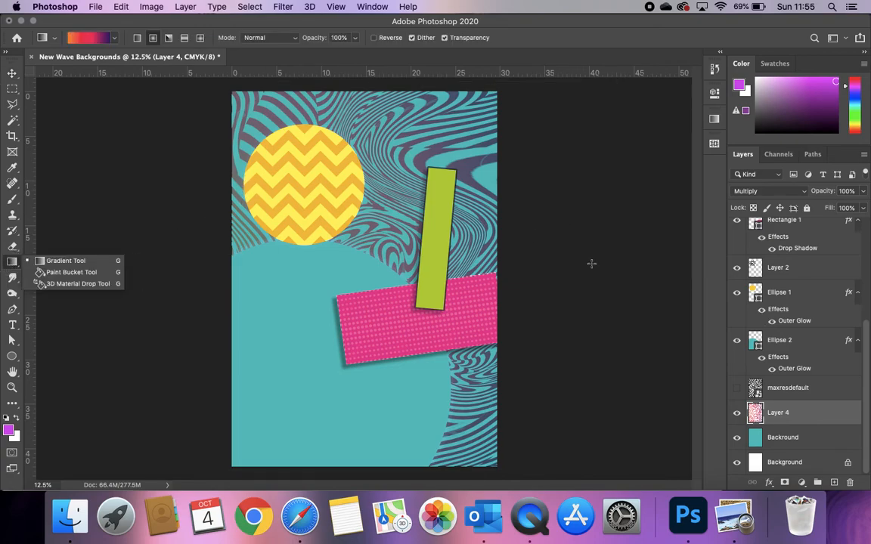
{"action": "left_click", "coordinate": [11, 73]}
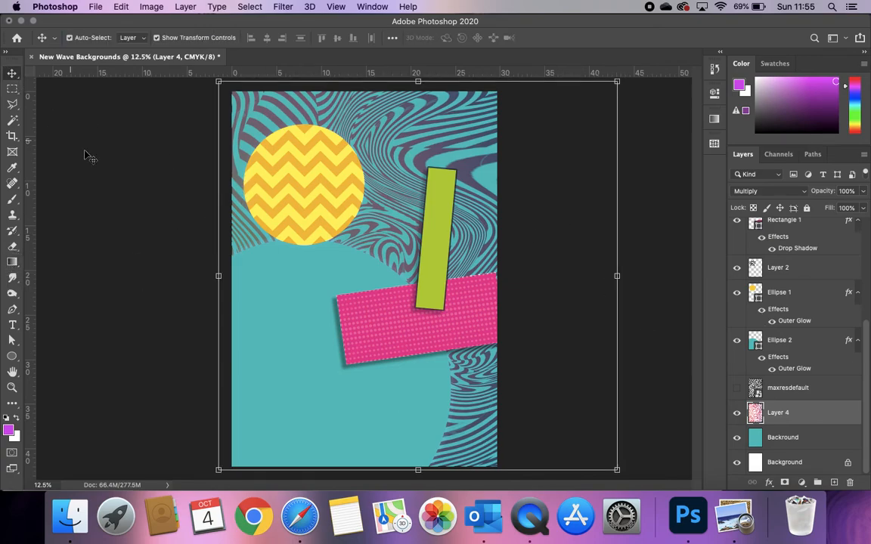